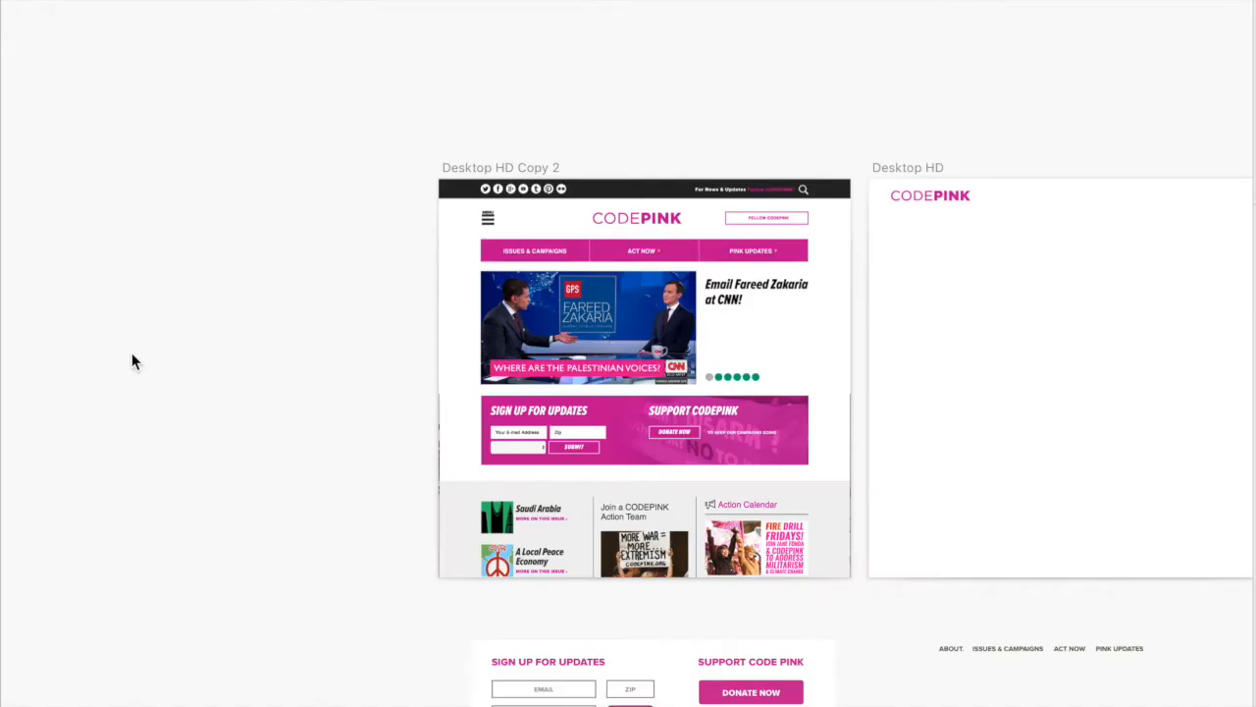
Examine the existing CODEPINK homepage, logo, sign-up form and navigation links laid out around the Desktop HD artboard
scroll(131, 354, "right", 5)
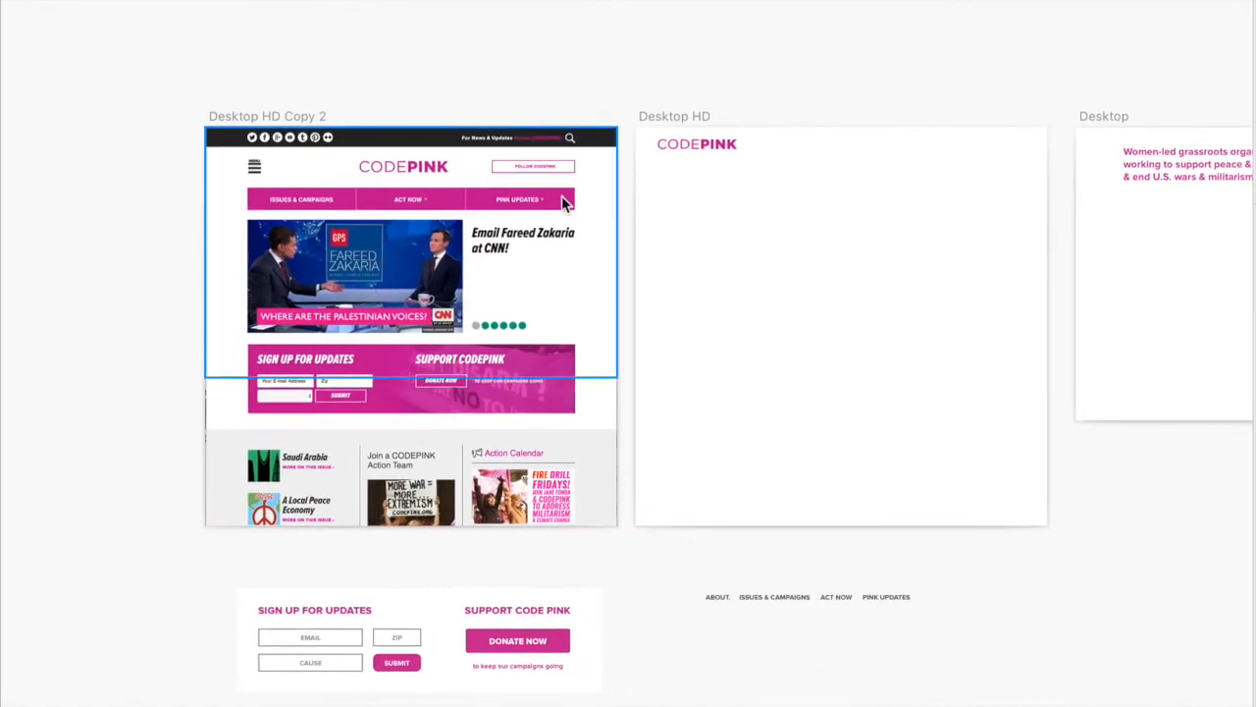
left_click(677, 162)
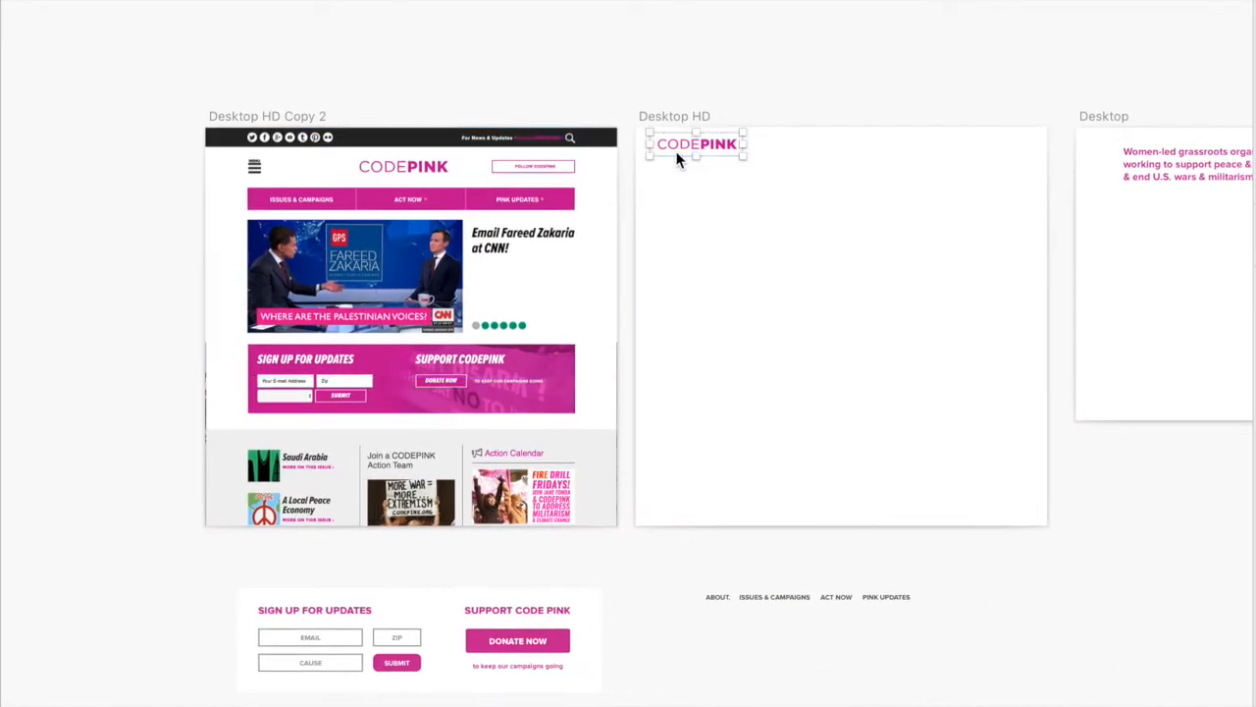
left_click(700, 236)
scroll(700, 237, "down", 5)
scroll(700, 237, "left", 3)
left_click_drag(677, 478, 280, 613)
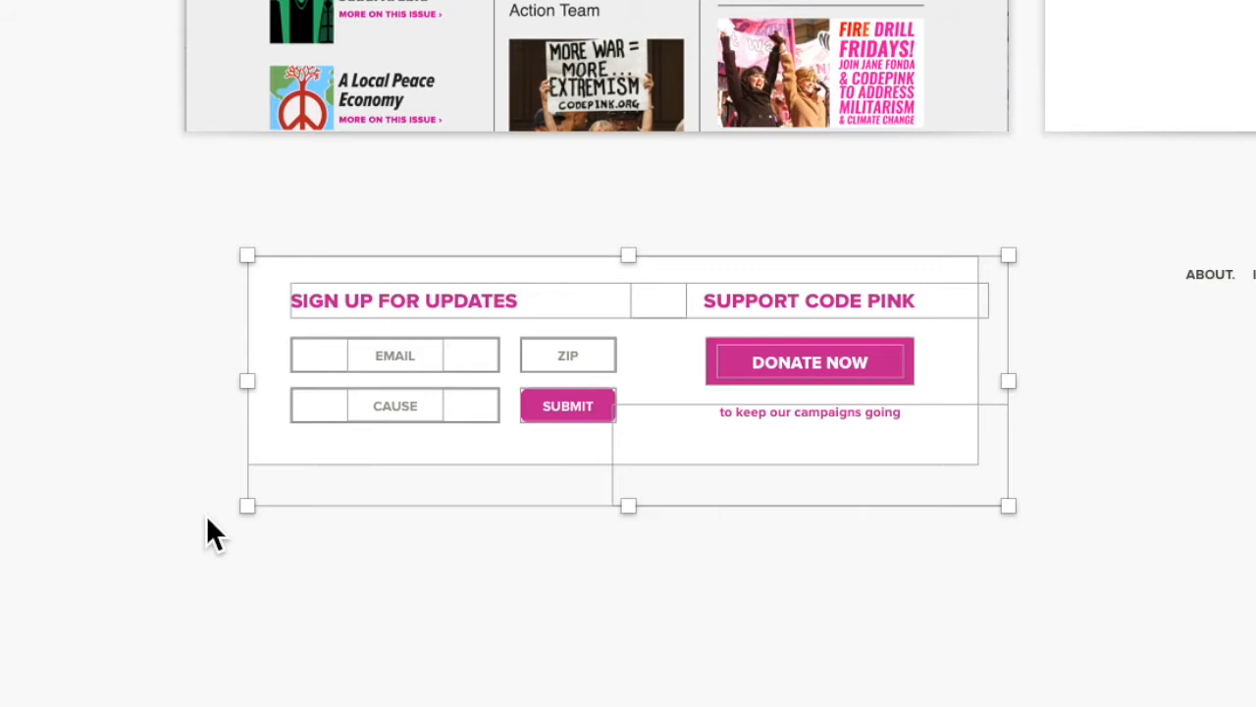
left_click(105, 384)
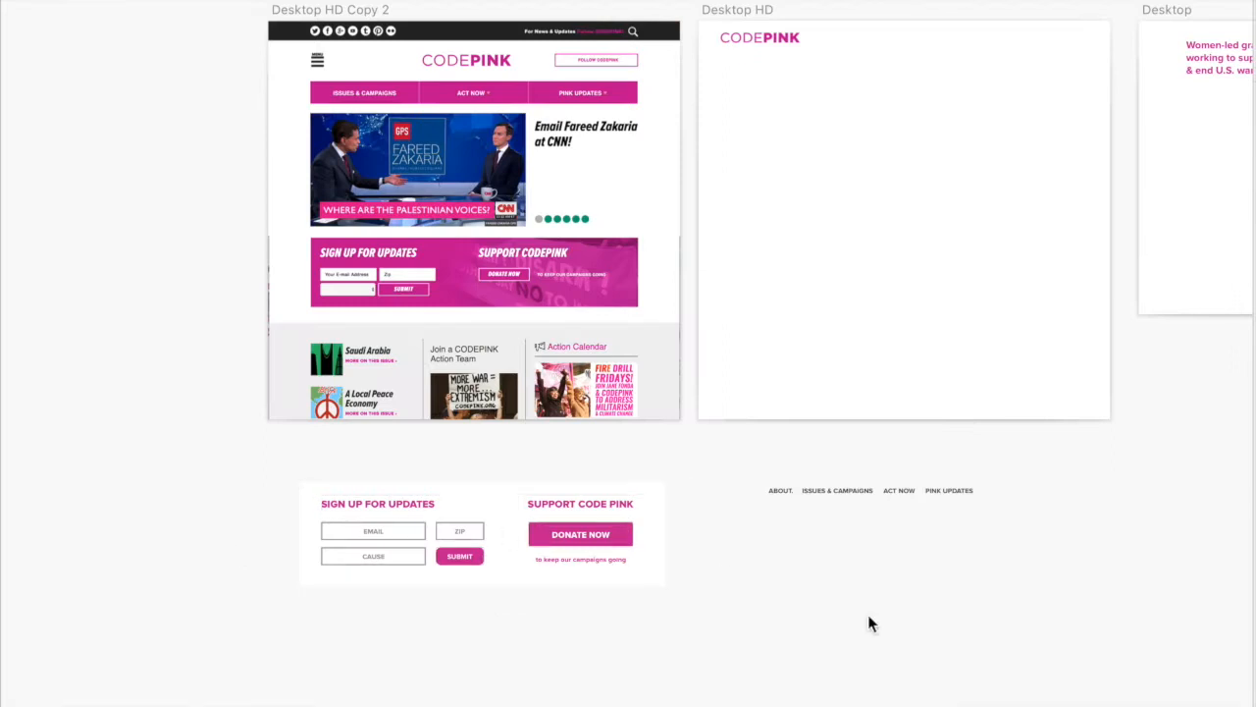
left_click(953, 491)
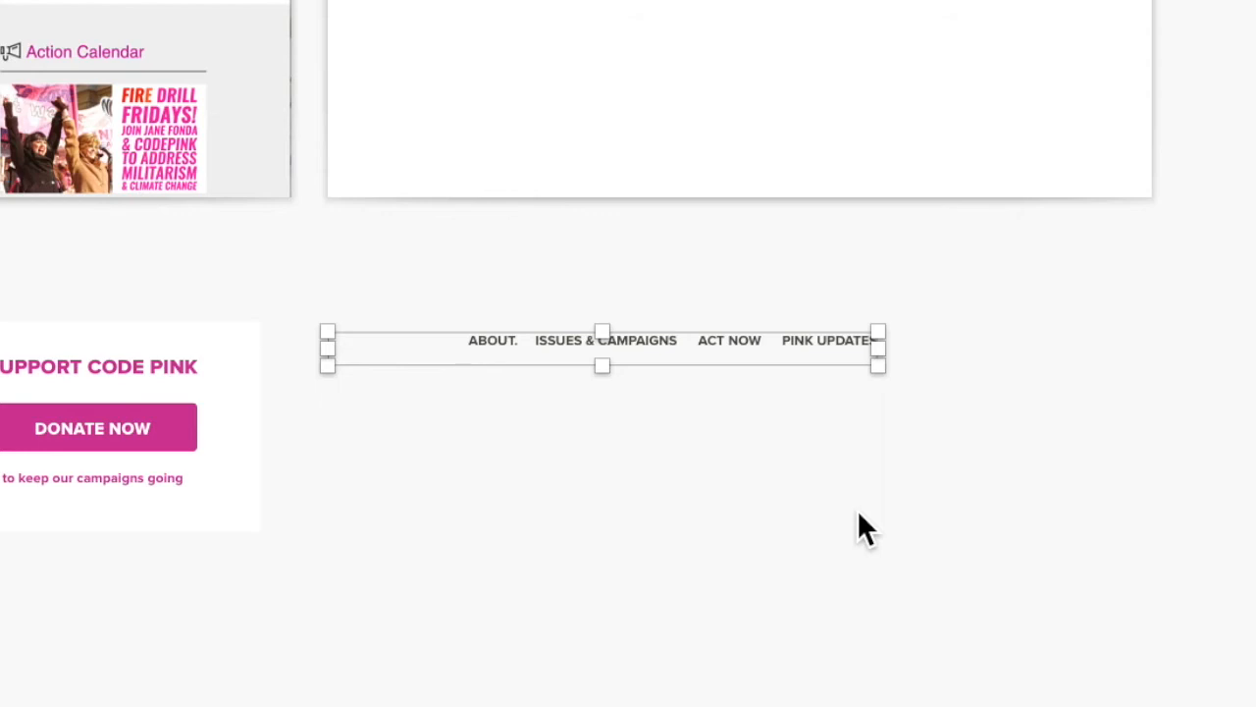
left_click(848, 505)
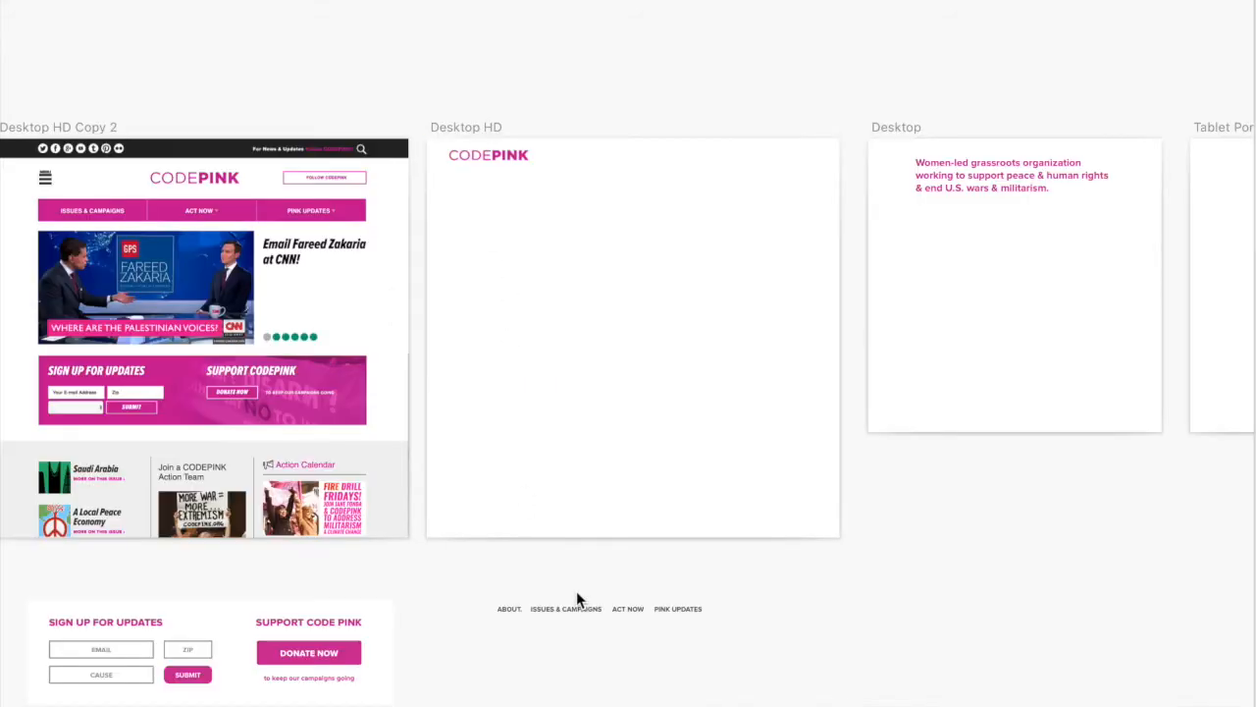
Move the navigation links under the CODEPINK logo on the Desktop HD artboard and draw a full-width grey bar behind them
left_click_drag(584, 609, 587, 191)
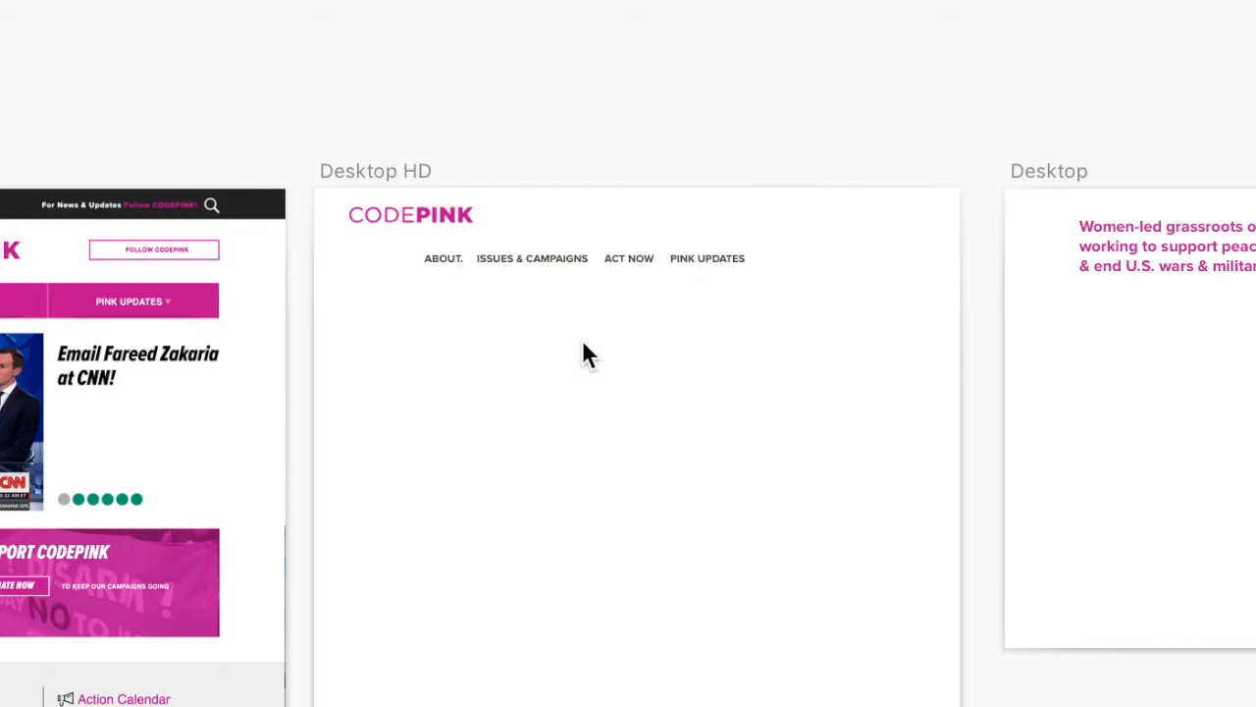
key("r")
left_click_drag(315, 233, 960, 279)
key("alt+super+Down")
left_click_drag(506, 235, 505, 235)
left_click(584, 415)
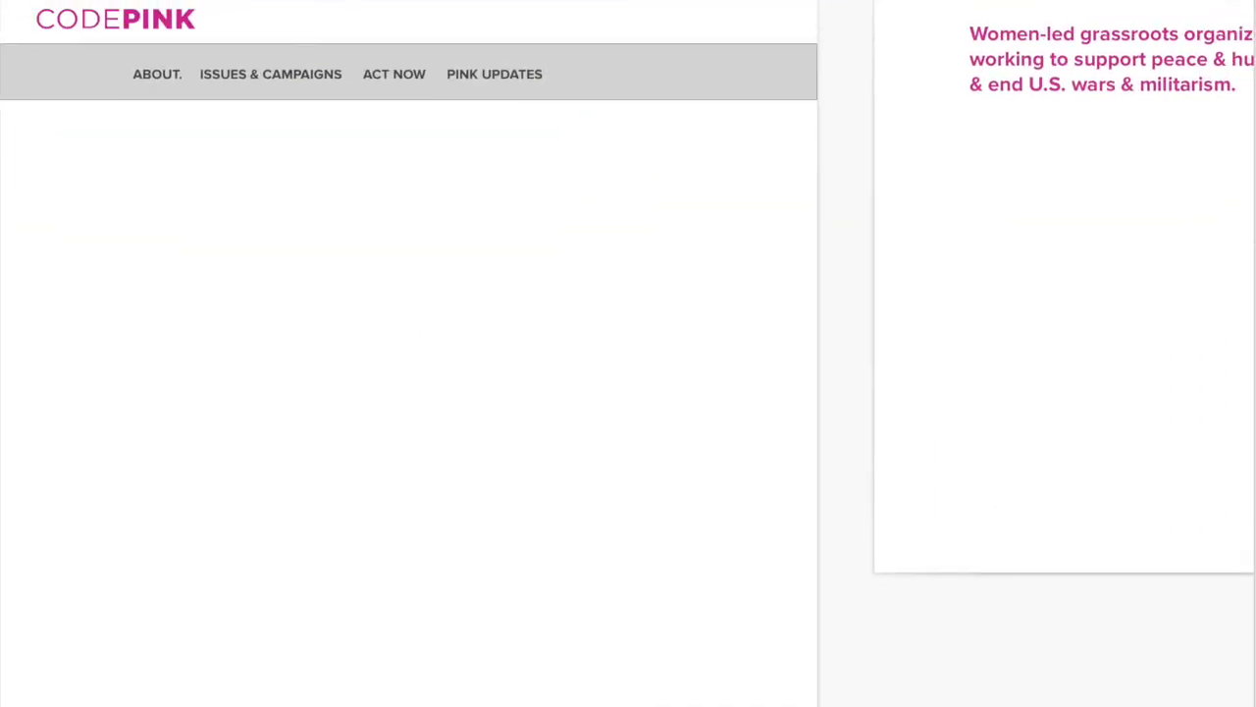
Draw a black search underline on the grey bar after PINK UPDATES and place the magnifier icon at its end
key("l")
left_click_drag(581, 78, 727, 78)
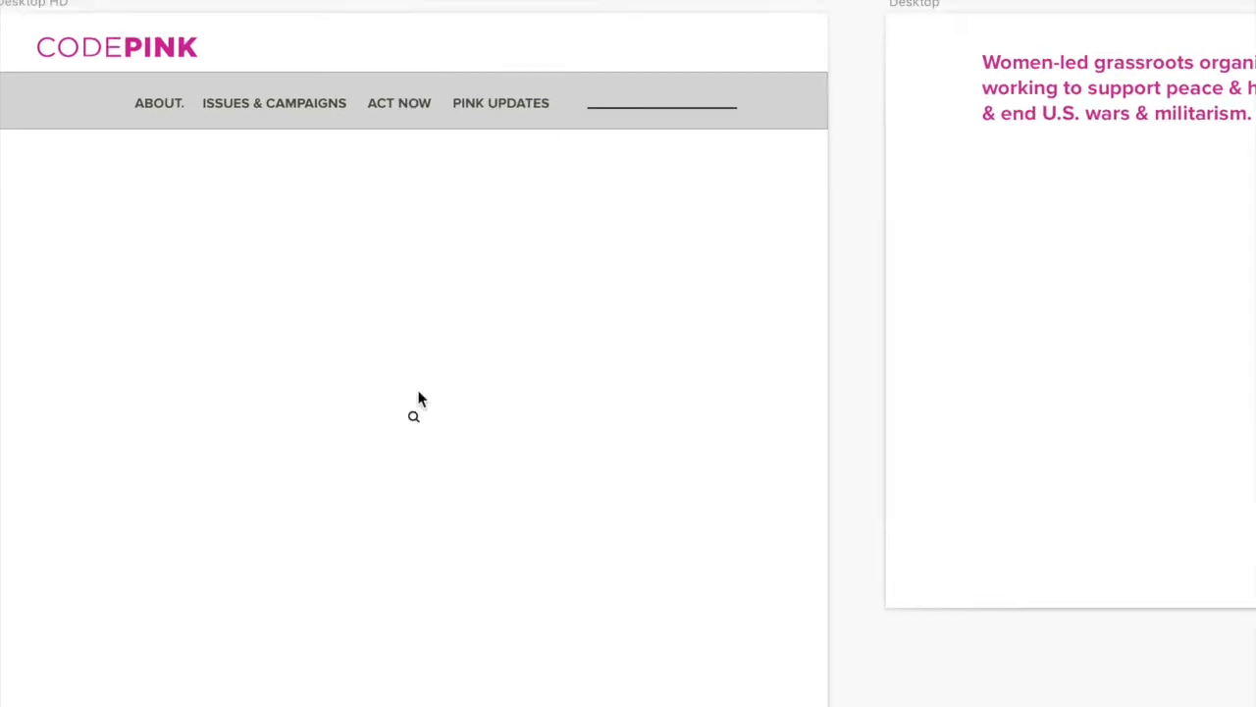
left_click(415, 416)
key("super+plus")
scroll(265, 645, "up", 5)
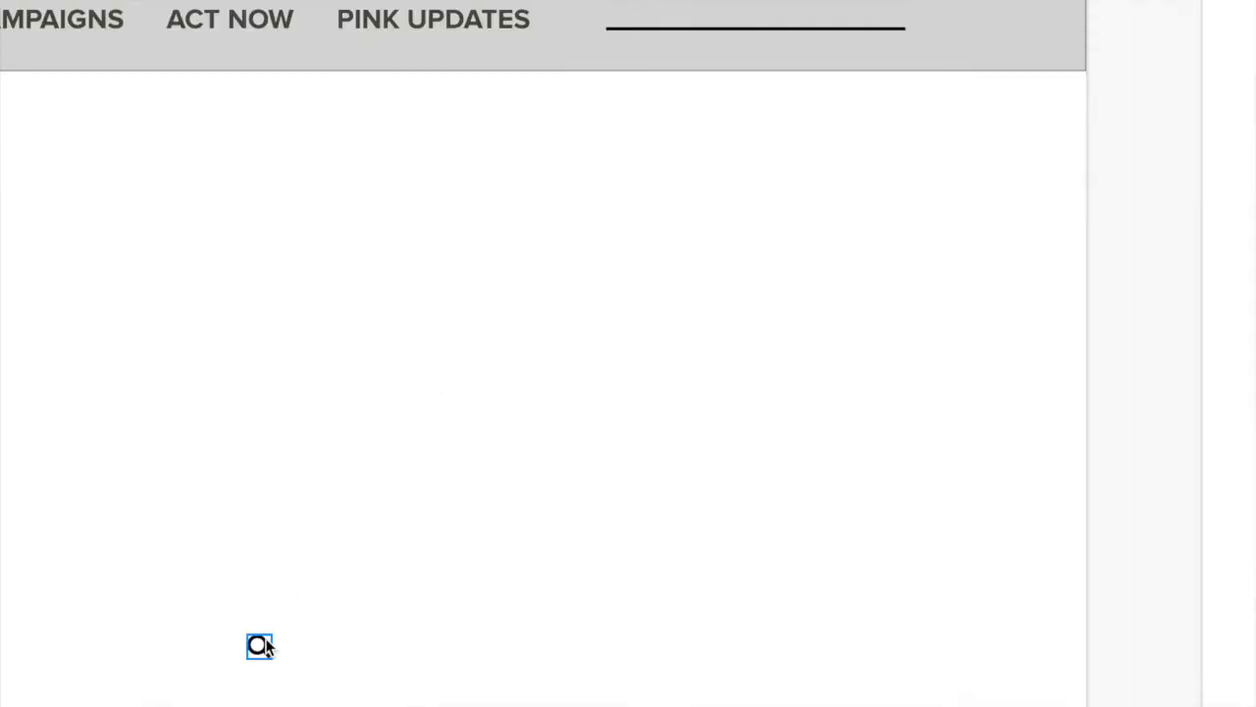
left_click_drag(263, 645, 895, 11)
Copy the navigation text below the bar and change its wording to SEARCH
scroll(765, 230, "up", 4)
left_click_drag(419, 226, 920, 404)
double_click(922, 405)
key("BackSpace")
type("SEARCH")
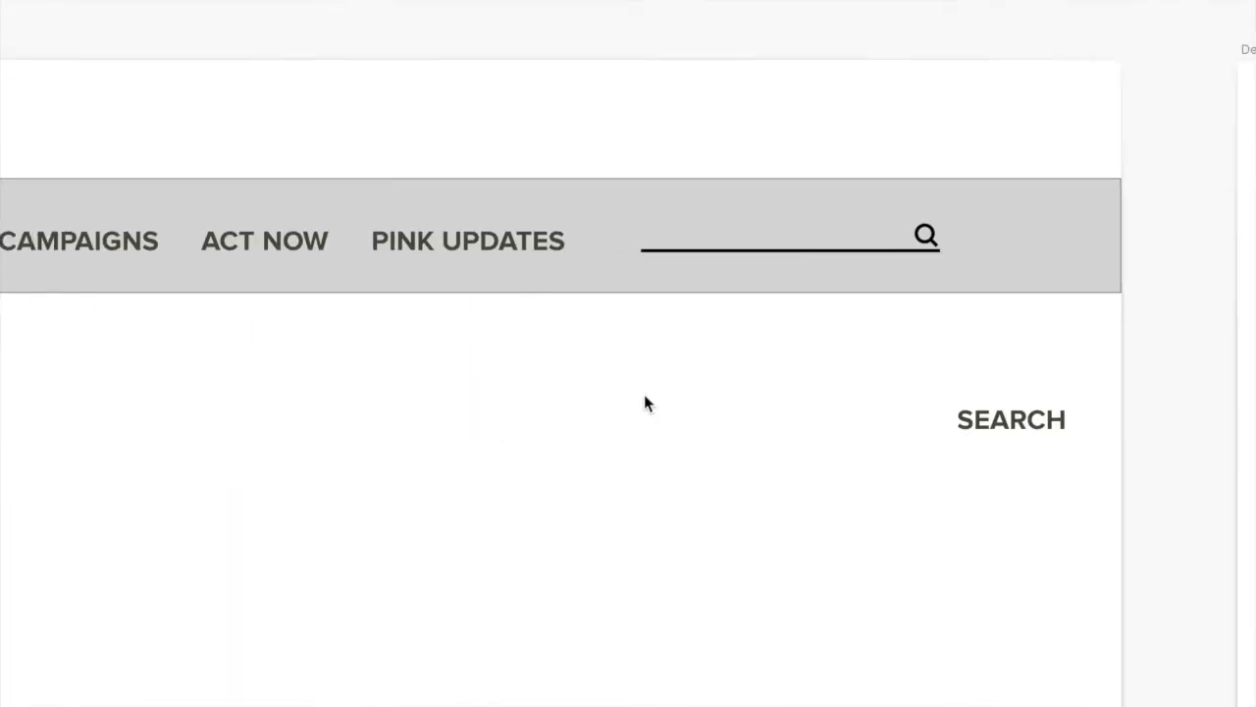
key("Escape")
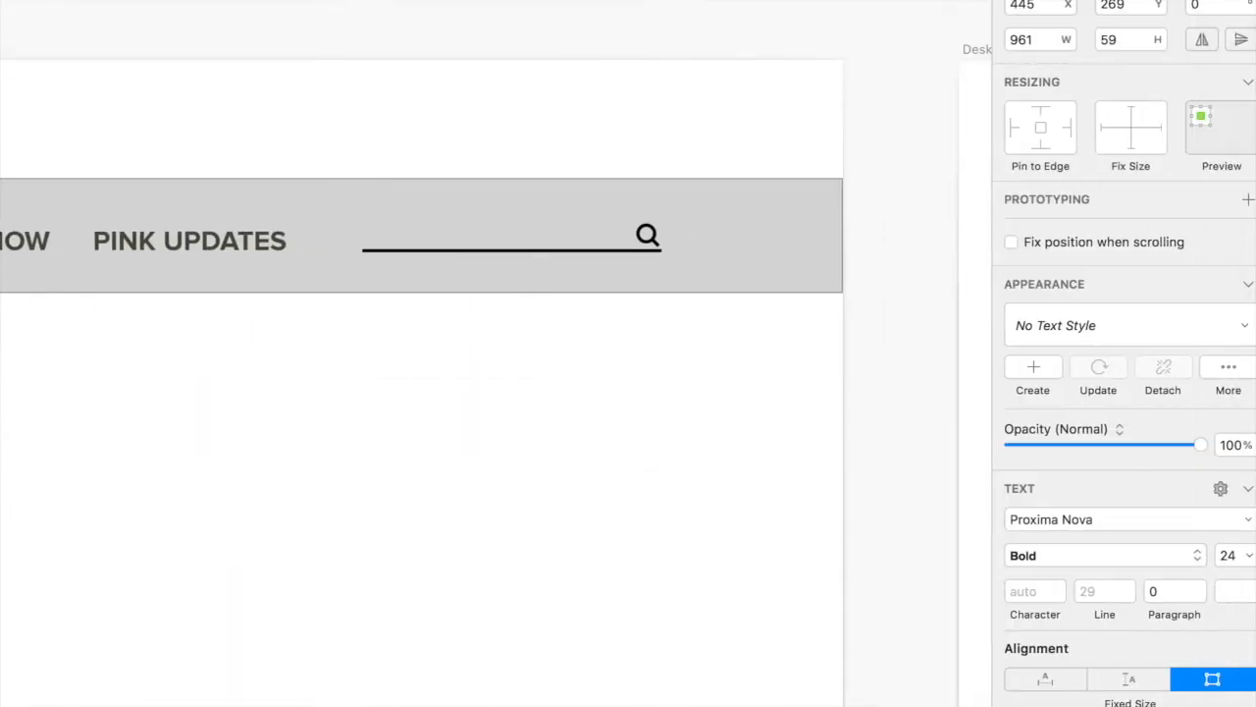
Fit the SEARCH label onto the underline and nudge the line and magnifier icon into alignment with the navigation links
left_click_drag(1070, 401, 103, 401)
left_click_drag(41, 395, 716, 250)
left_click(540, 252)
key("shift+Down")
left_click(650, 244)
key("shift+Down")
scroll(625, 437, "left", 5)
key("super+minus")
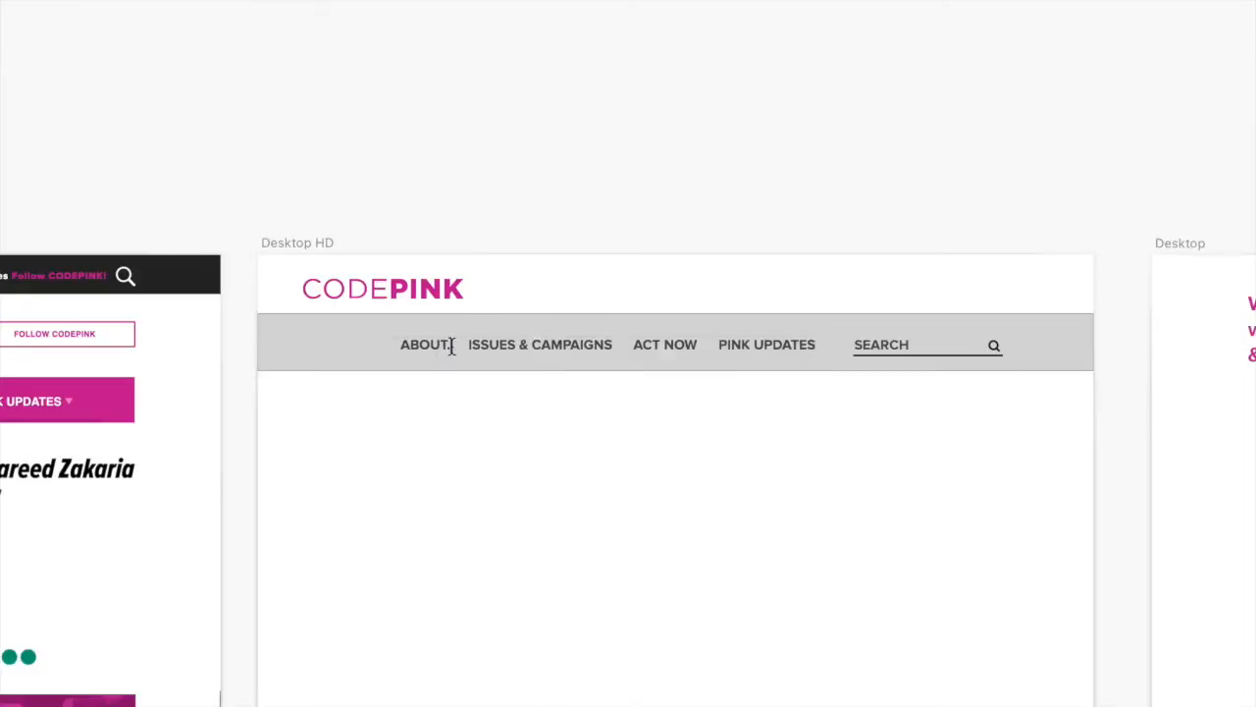
Paste the pink protest crowd photo and scale it to the full artboard width beneath the navigation bar
scroll(501, 480, "right", 2)
scroll(593, 612, "left", 4)
key("super+v")
scroll(593, 613, "left", 5)
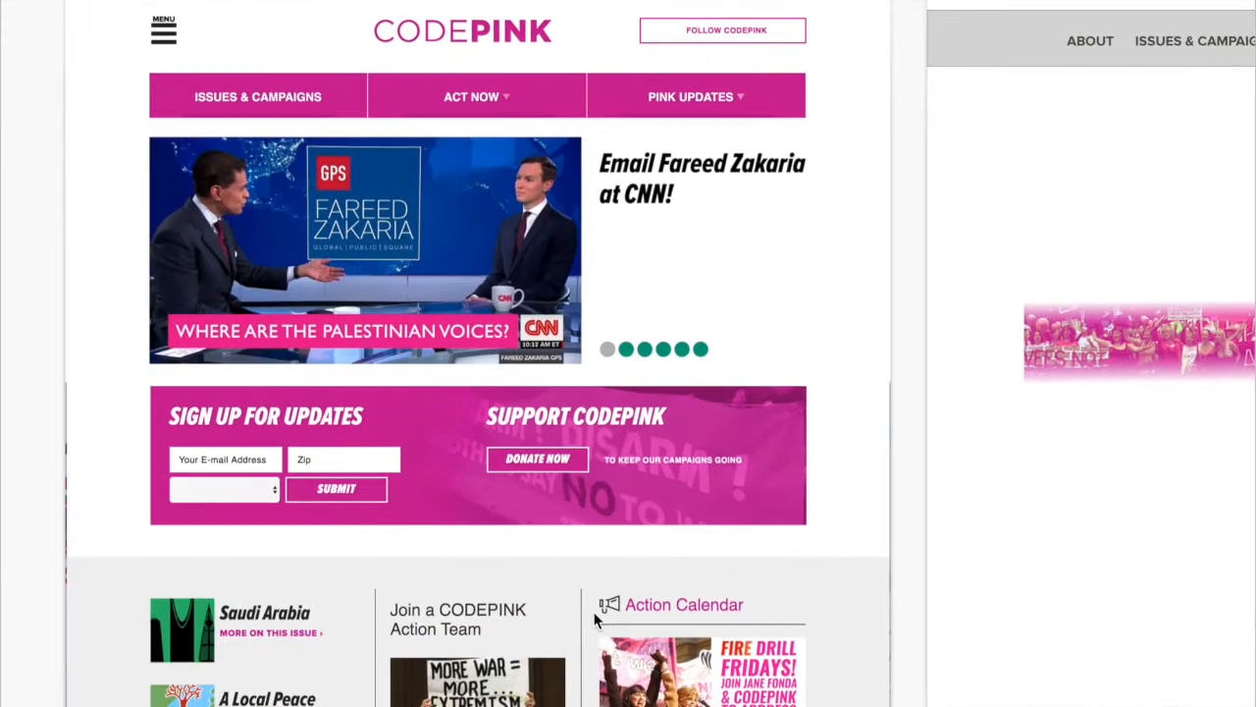
scroll(593, 613, "right", 7)
left_click_drag(530, 486, 434, 267)
left_click_drag(517, 303, 1083, 426)
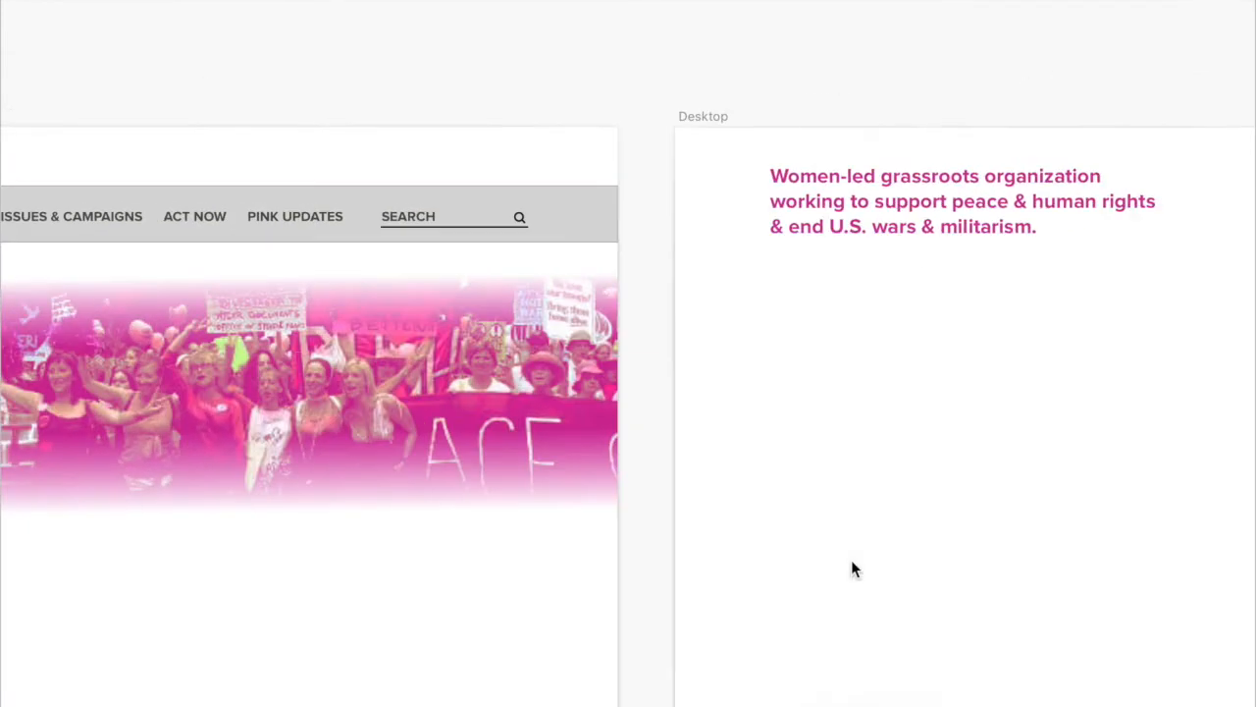
Move the "Women-led grassroots organization" tagline from the Desktop artboard onto the protest photo and colour it white
left_click_drag(907, 243, 226, 408)
scroll(226, 408, "left", 5)
left_click_drag(644, 318, 589, 331)
left_click(1216, 638)
Widen the tagline's text box, centre it on the photo and enlarge its text
left_click_drag(837, 292, 1041, 267)
left_click_drag(807, 278, 681, 301)
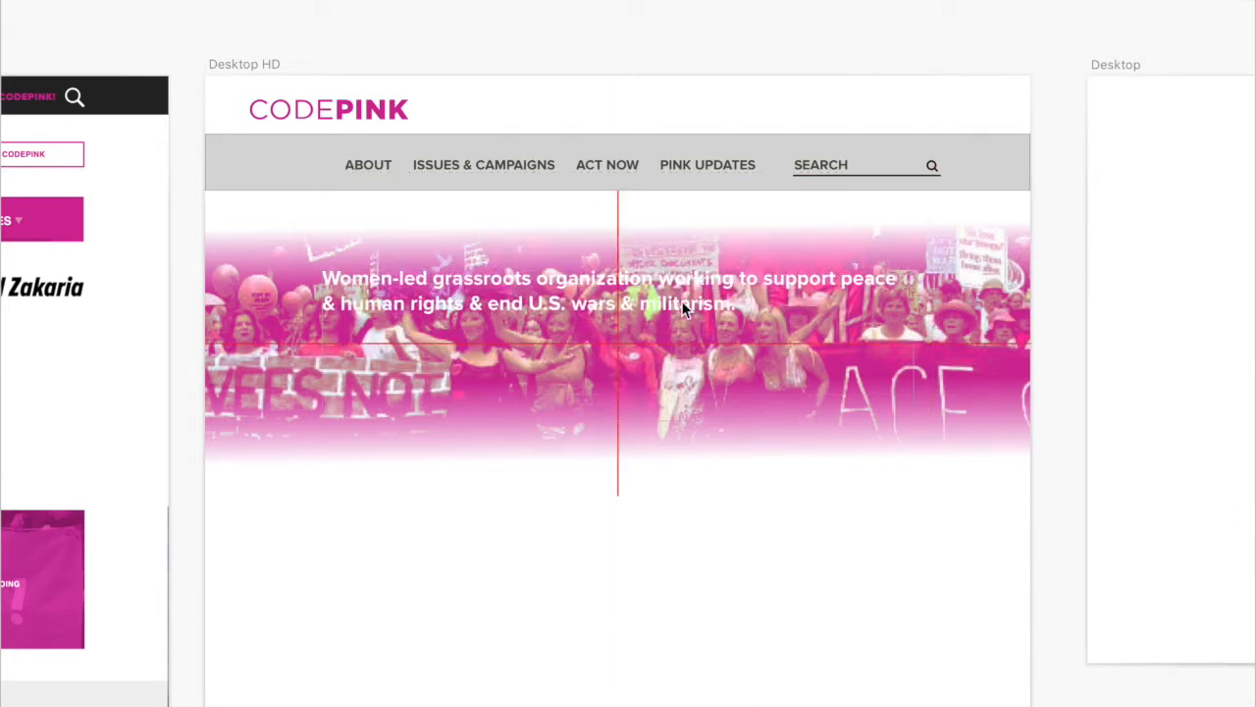
key("Return")
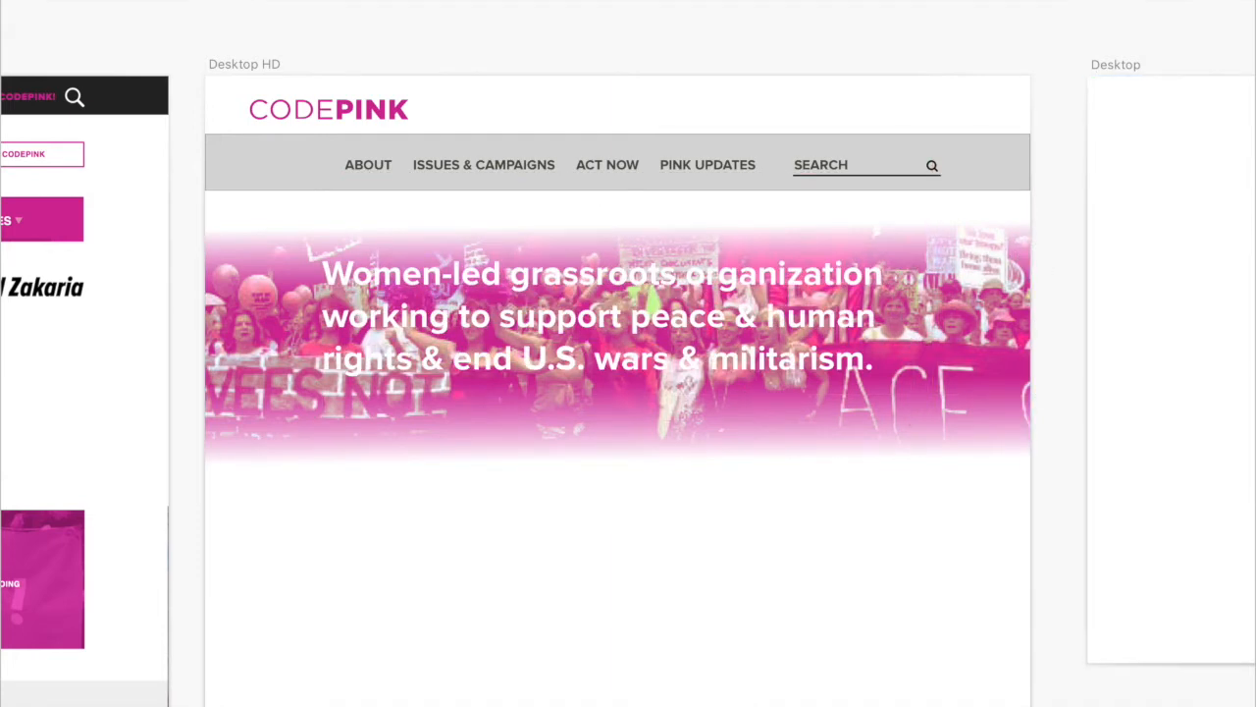
key("shift+Down")
key("shift+Down")
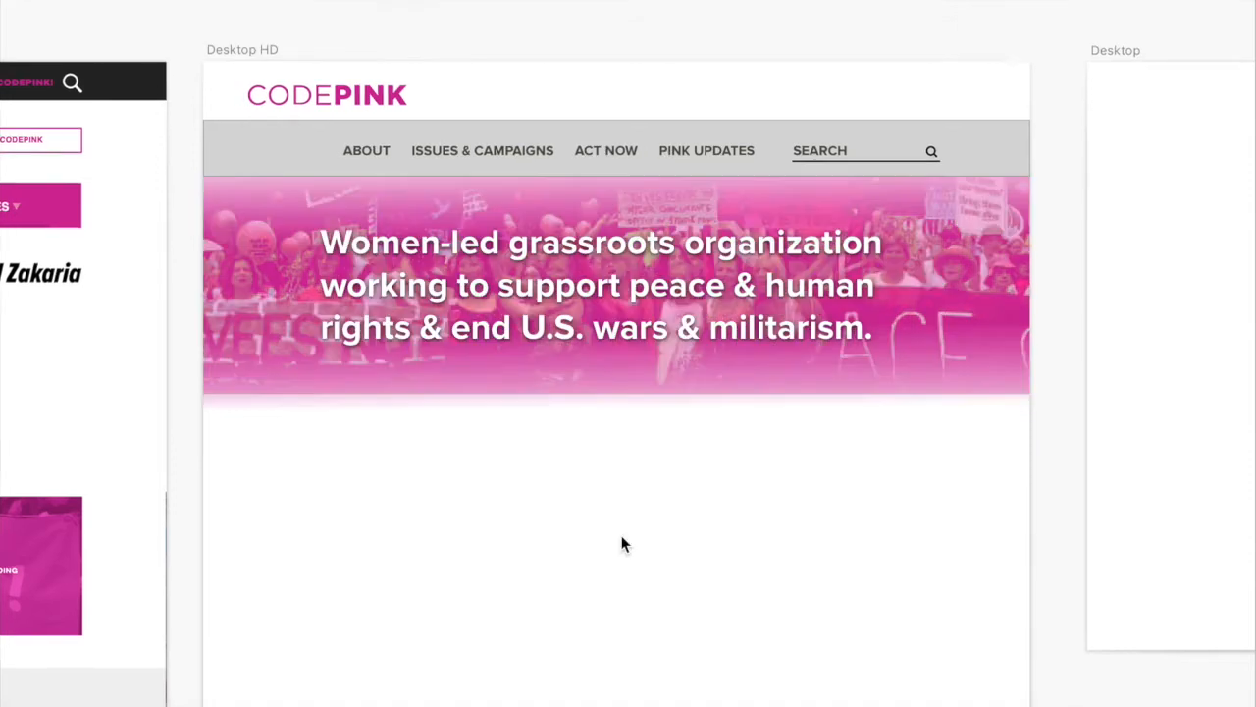
Reduce the tagline's font size so the text fits on two lines
left_click(652, 237)
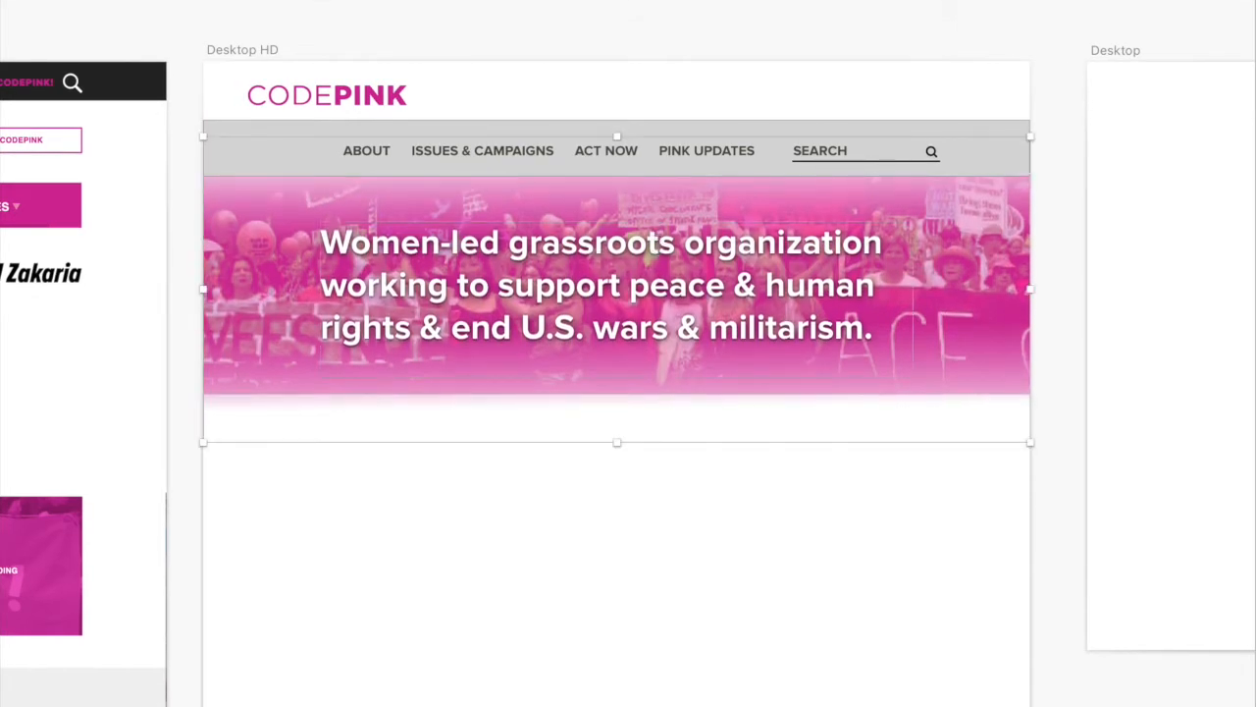
left_click(821, 313)
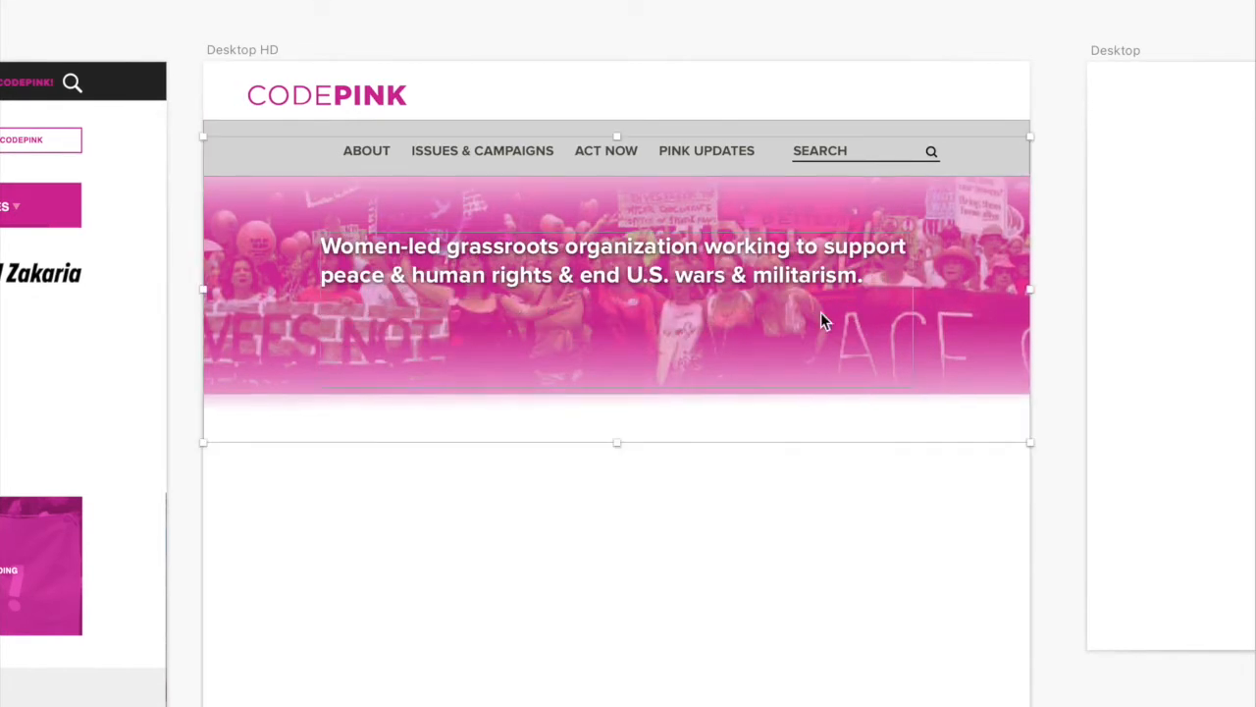
left_click(567, 663)
Draw a white rounded rectangle button beneath the start of the tagline
left_click(0, 0)
left_click(197, 3)
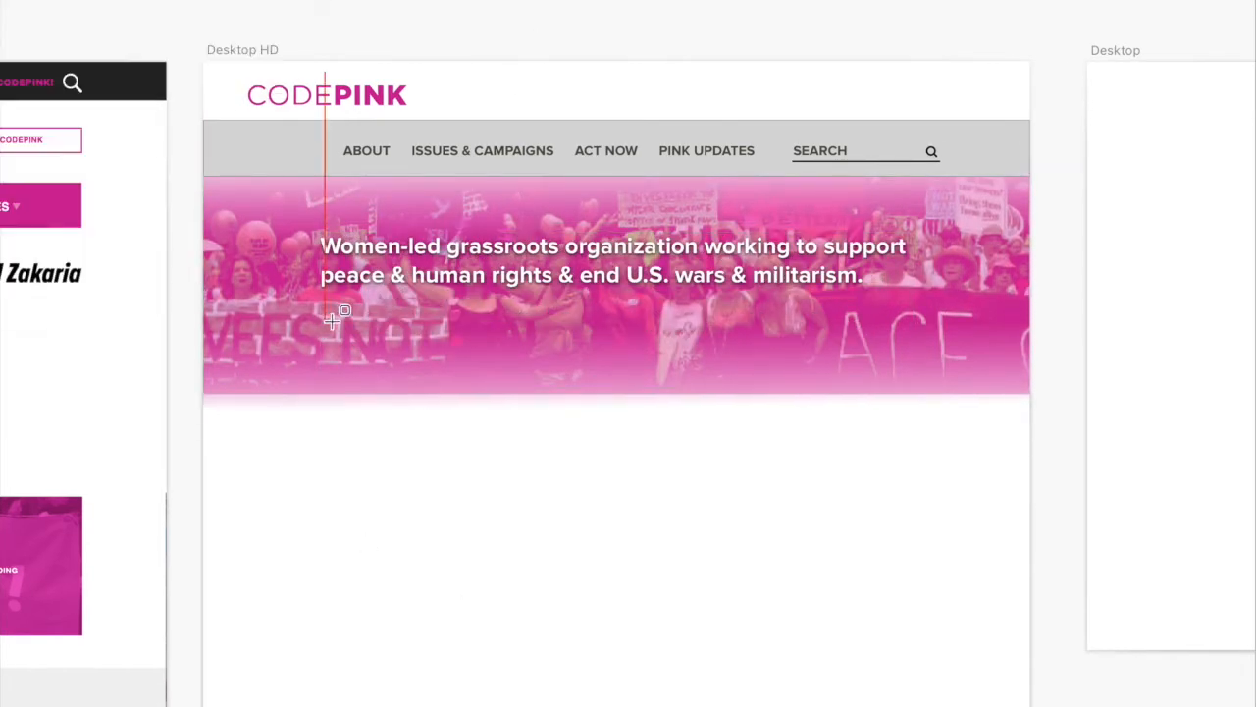
left_click_drag(325, 320, 461, 356)
left_click(64, 210)
left_click(1255, 393)
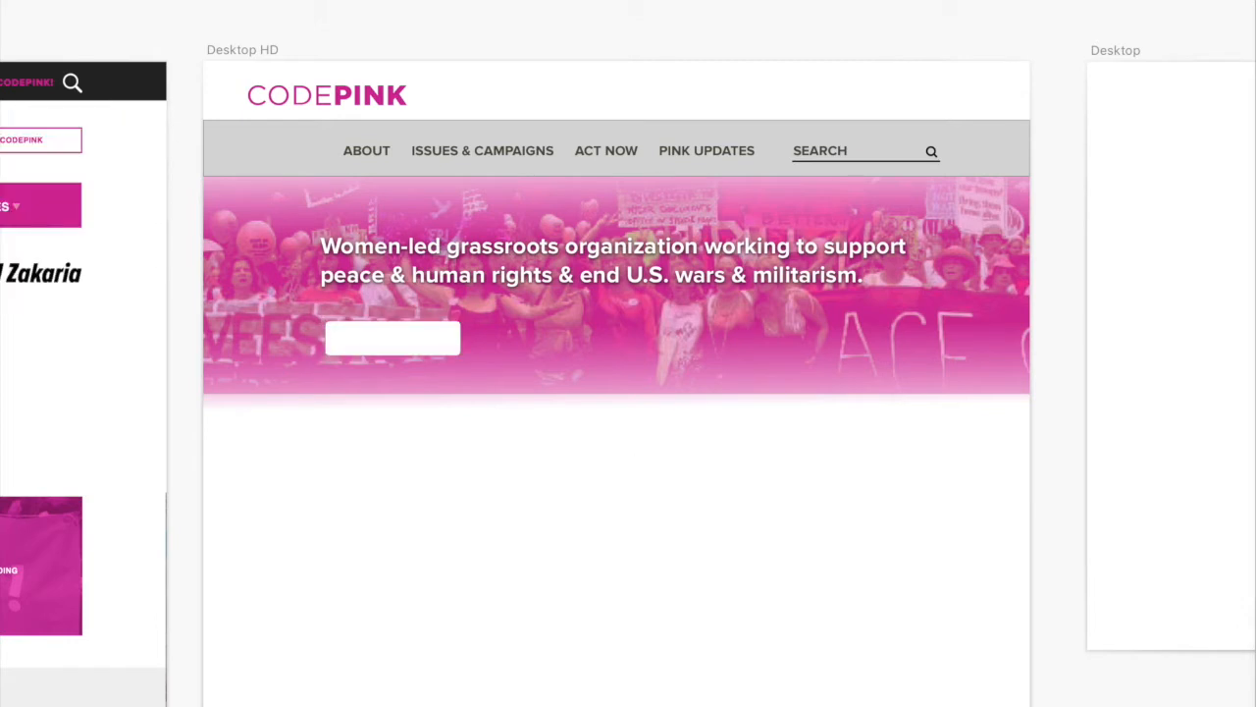
Outline the white button in pink and duplicate it twice in an evenly spaced row beneath the tagline
left_click(432, 471)
left_click(426, 351)
left_click_drag(393, 355, 646, 336)
key("super+d")
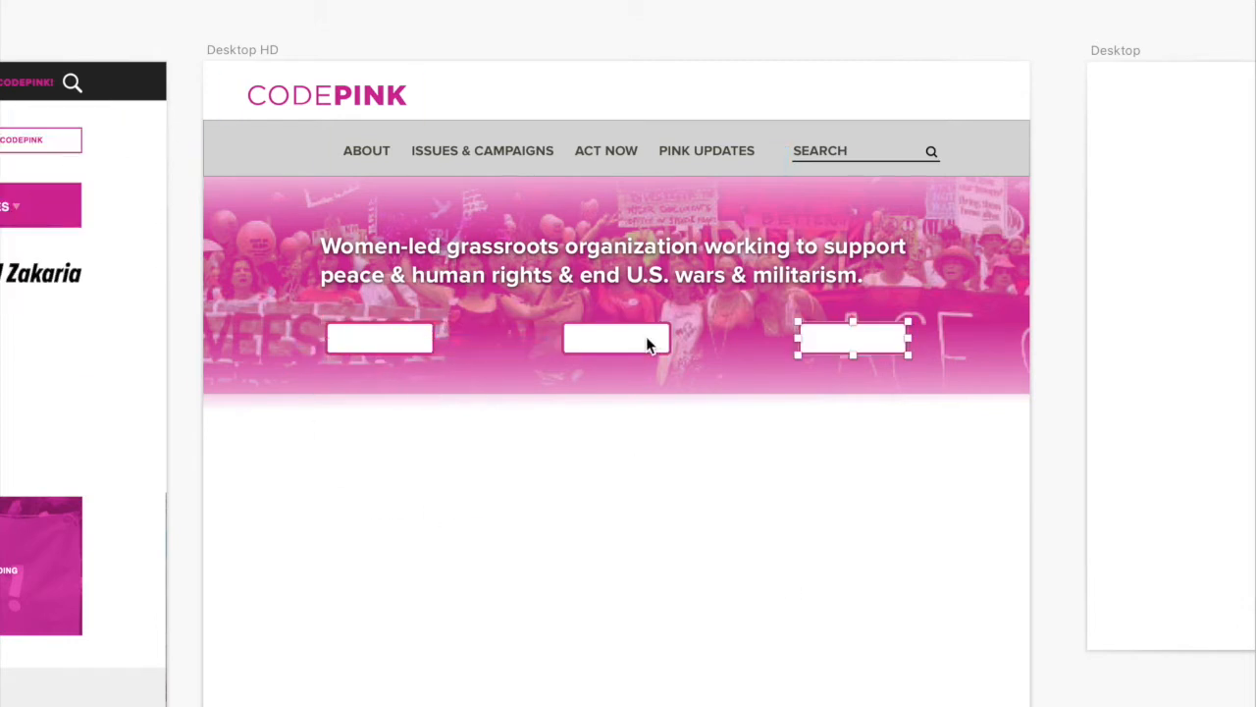
Move the navigation links to line up under the logo and shift the search field to the far end of the bar
left_click_drag(708, 151, 515, 148)
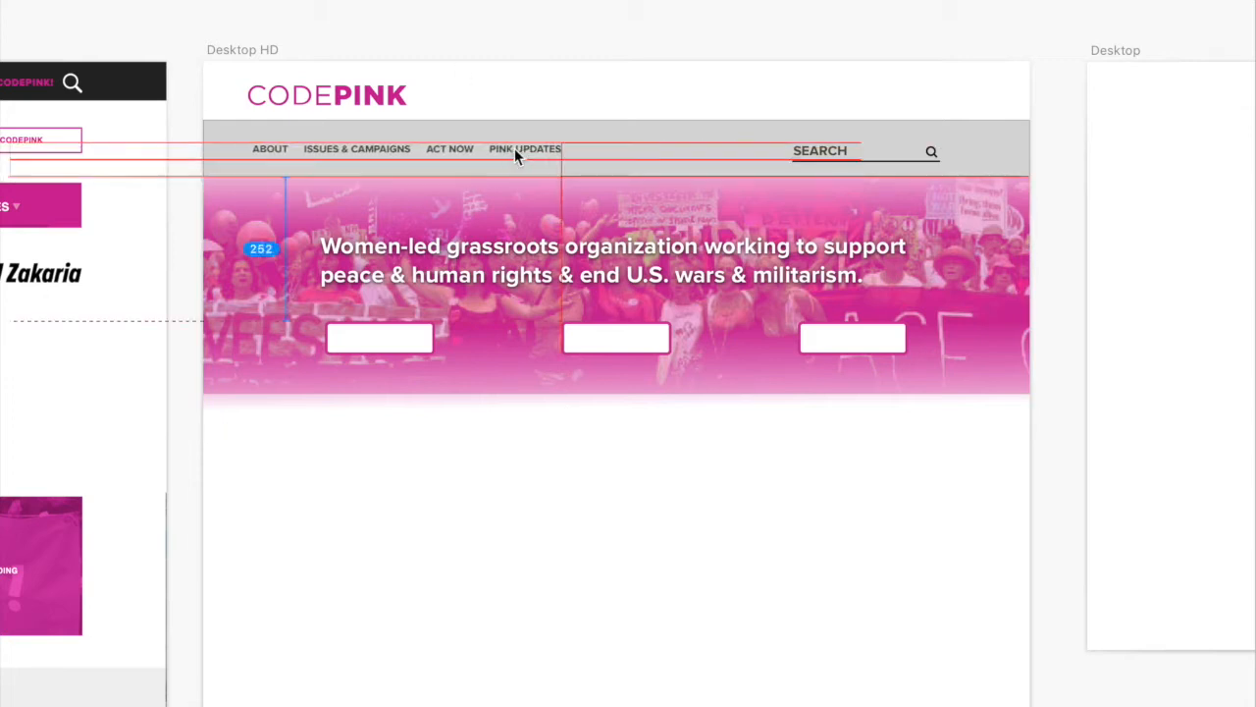
left_click_drag(819, 151, 818, 148)
left_click_drag(934, 152, 921, 150)
key("super+plus")
scroll(876, 159, "up", 9)
left_click_drag(811, 342, 1073, 341)
key("super+minus")
left_click(738, 376, "shift")
left_click(844, 376, "shift")
left_click_drag(776, 389, 829, 389)
Draw a full-height margin rectangle along one artboard edge, copy it to the opposite edge and set both to 10% opacity
key("super+minus")
key("r")
scroll(407, 371, "down", 5)
left_click_drag(408, 177, 432, 576)
left_click_drag(424, 429, 815, 429)
left_click(422, 429, "shift")
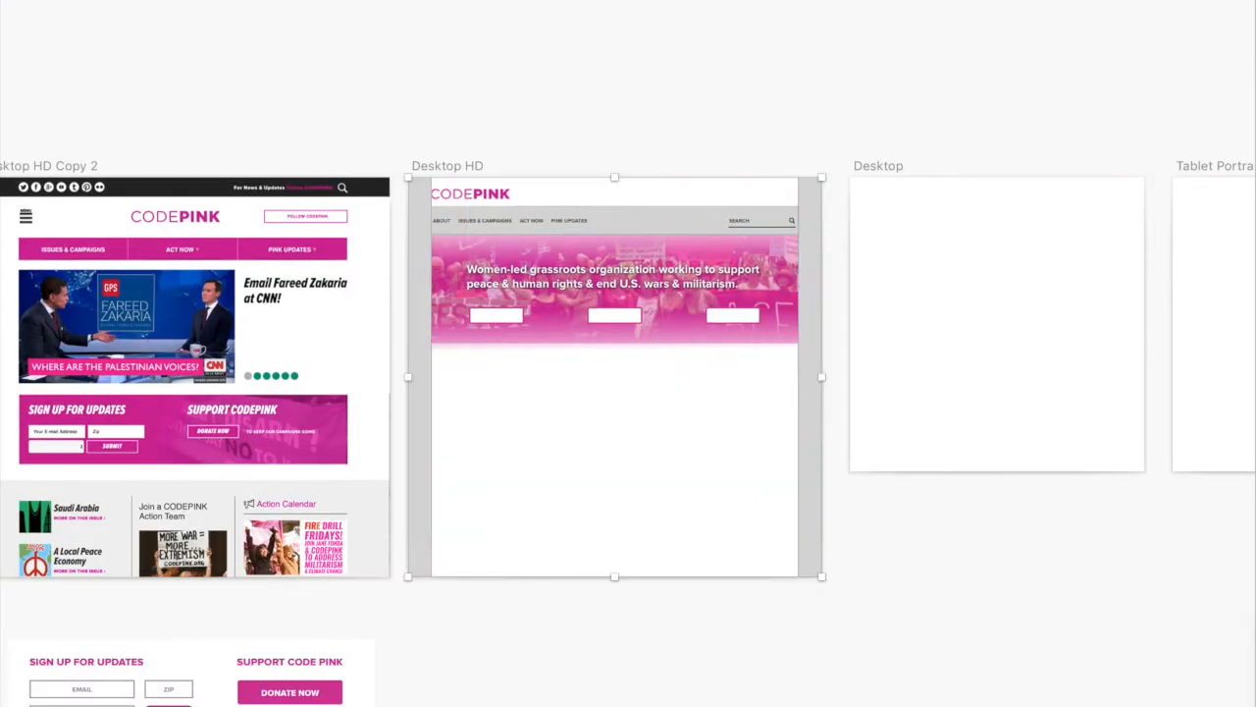
key("1")
Align the CODEPINK logo and the search label, underline and icon with the inner edges of the margin guides
key("super+plus")
left_click_drag(380, 105, 383, 105)
left_click(1034, 153)
left_click(930, 154)
left_click(1016, 165, "shift")
left_click(1033, 156, "shift")
left_click_drag(1032, 156, 1038, 156)
Recolour the navigation bar dark grey and its links, SEARCH label and search underline white
left_click(769, 146)
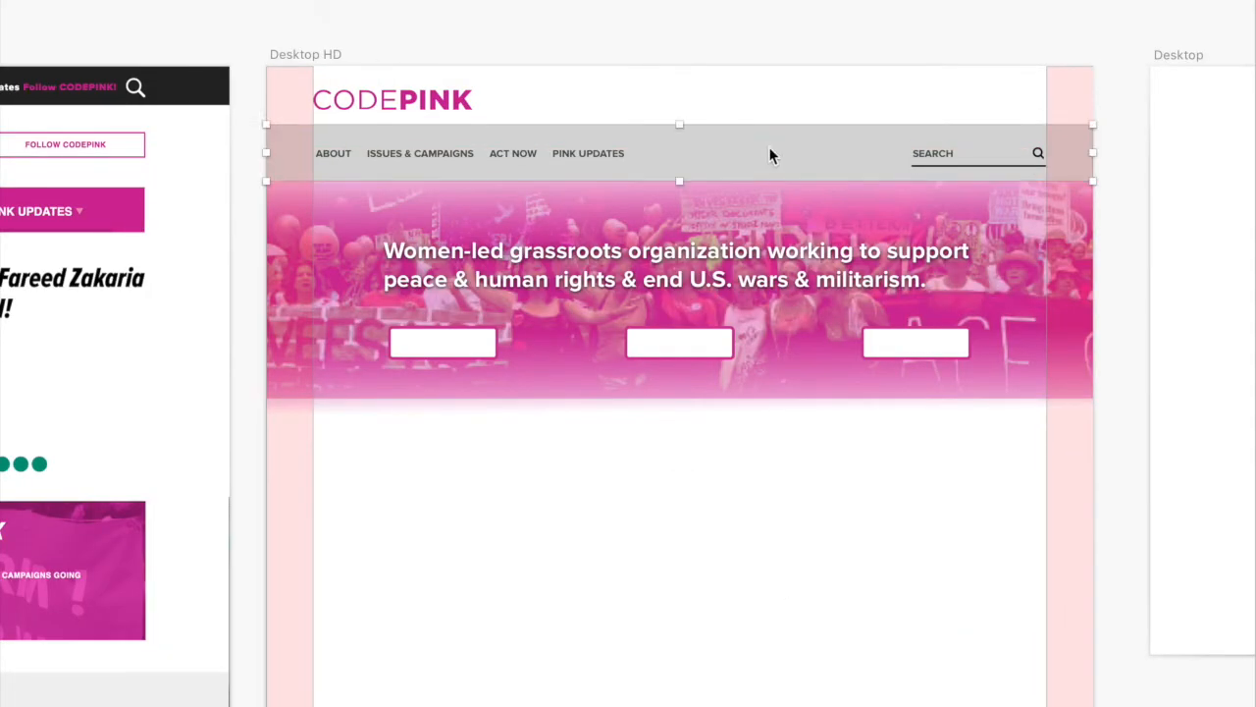
key("ctrl+c")
left_click(119, 202)
left_click(575, 156)
left_click(935, 153)
left_click(1068, 157)
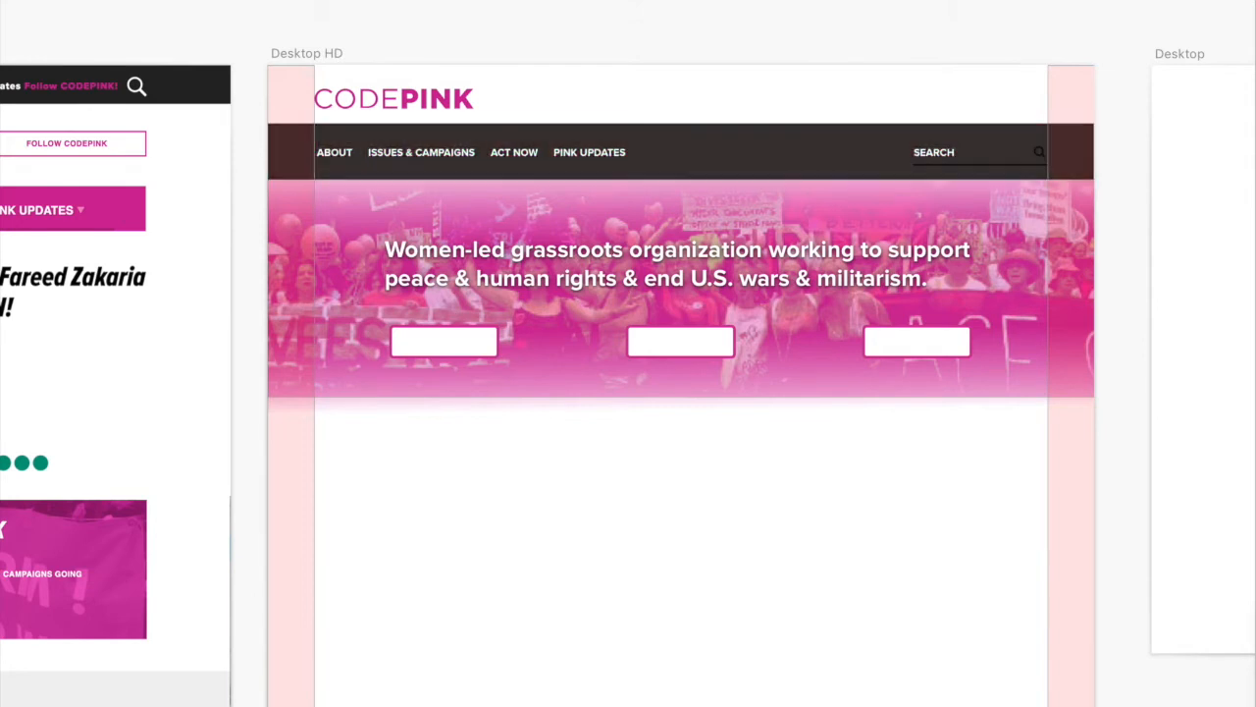
left_click(935, 164)
left_click(1039, 152)
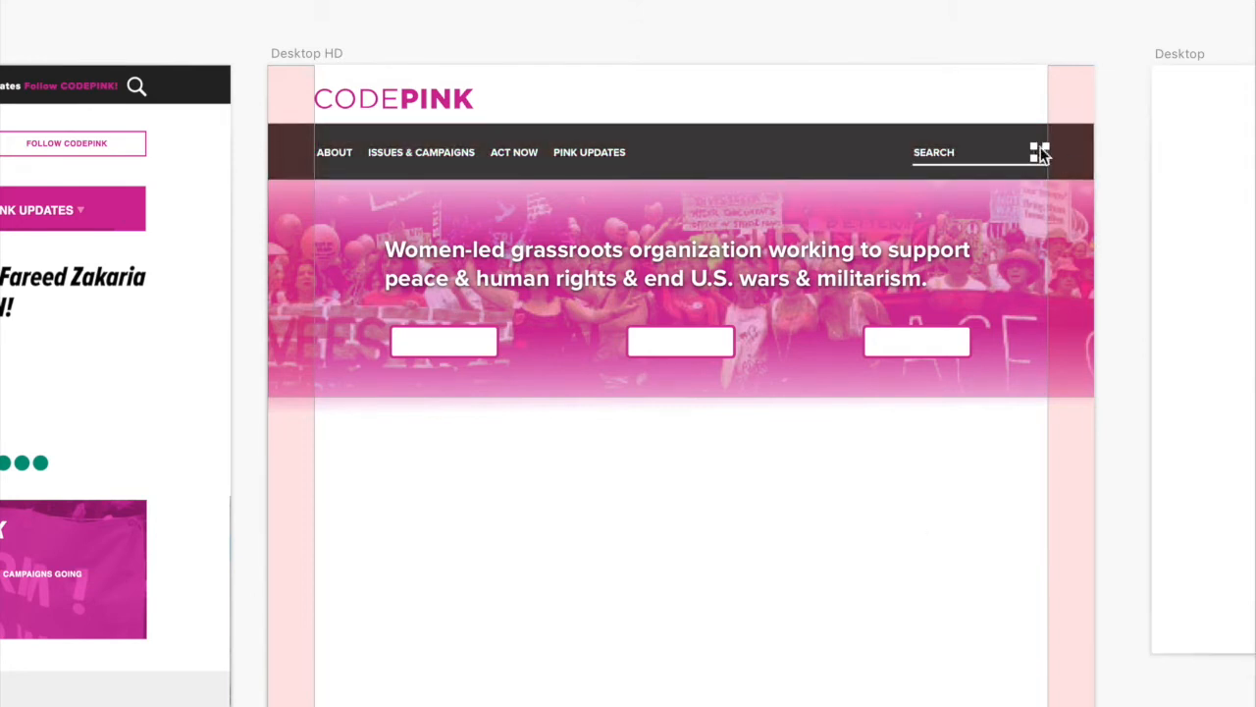
left_click(904, 622)
Make the navigation bar thinner and readjust the search field and logo to suit it
scroll(904, 622, "left", 5)
left_click(727, 155)
left_click_drag(729, 131, 765, 144)
left_click(977, 162)
left_click(928, 162)
left_click(991, 440)
left_click(769, 102)
left_click(777, 102)
Shift the photo, tagline and buttons down to leave a white gap below the navigation bar
left_click_drag(824, 545, 595, 242)
key("shift+Down")
key("shift+Down")
key("shift+Down")
left_click(626, 565)
left_click_drag(1070, 493, 412, 246)
key("shift+Down")
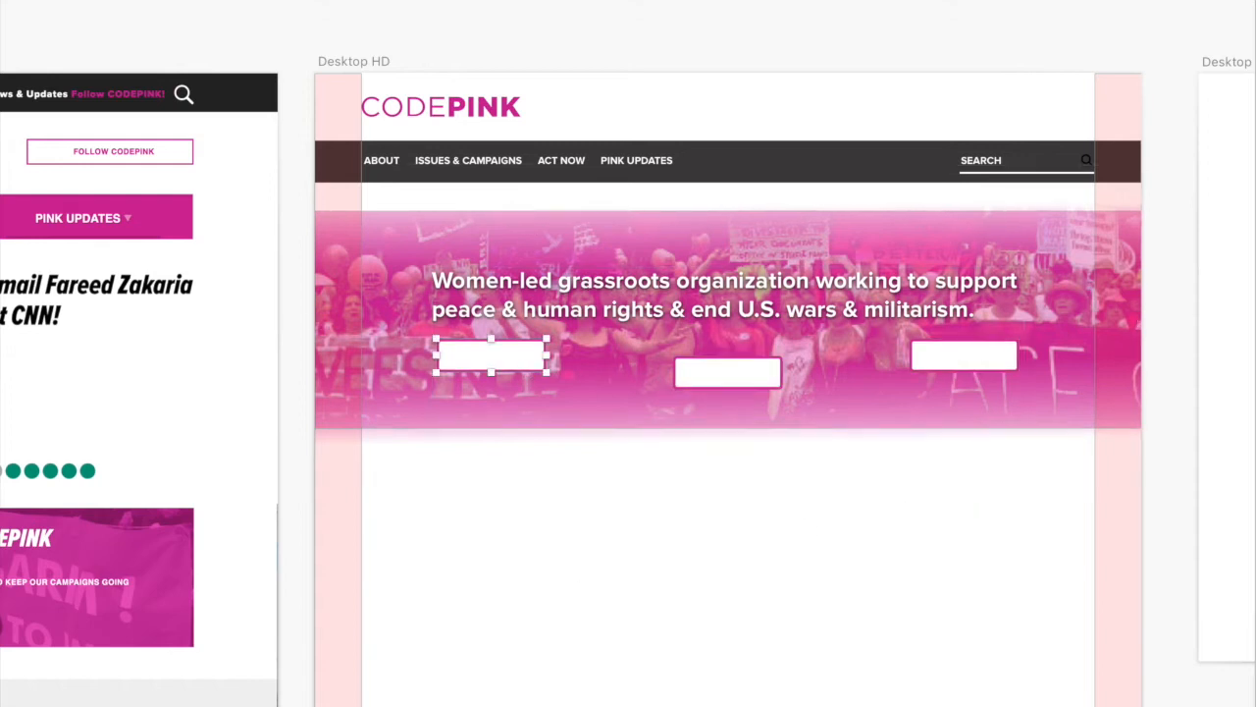
Realign the three white buttons in one row and move them lower on the photo
left_click_drag(757, 379, 757, 363)
left_click(962, 371, "shift")
left_click(535, 367, "shift")
left_click_drag(959, 355, 959, 377)
left_click(875, 537)
Keep only the middle button and turn it into a wider, fully rounded pill centred under the tagline
scroll(876, 539, "up", 1)
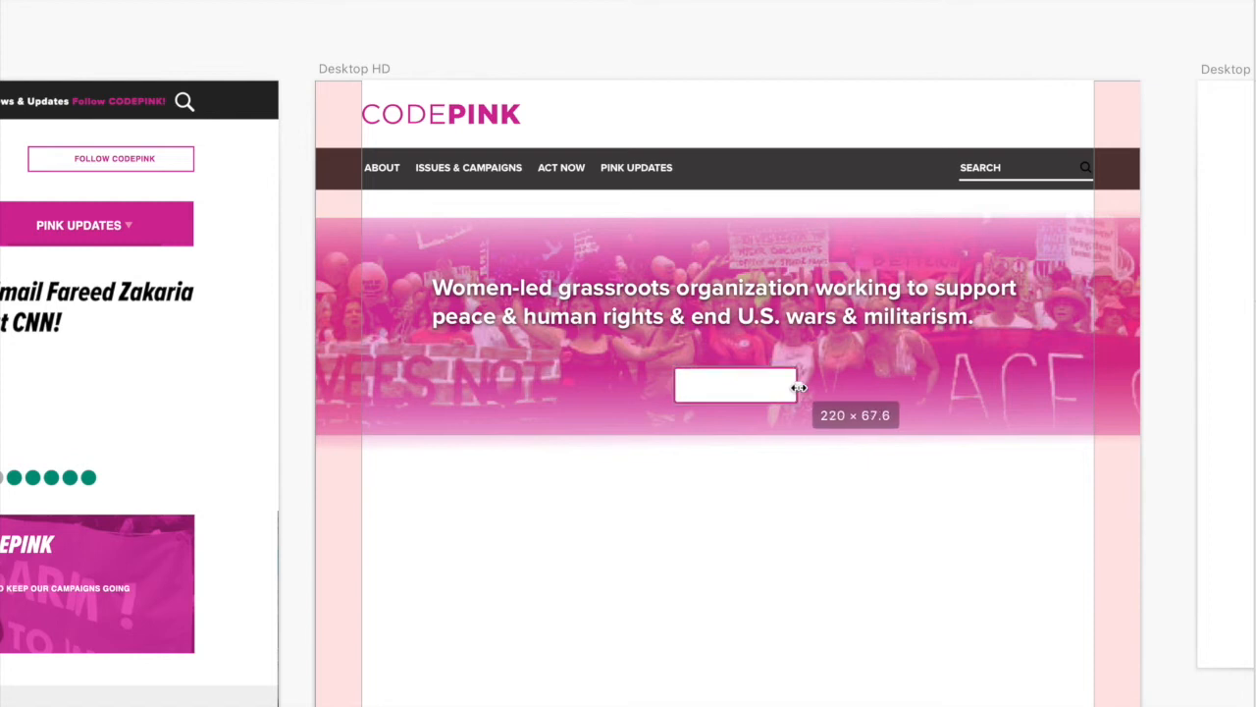
left_click_drag(793, 383, 735, 407)
left_click(734, 387)
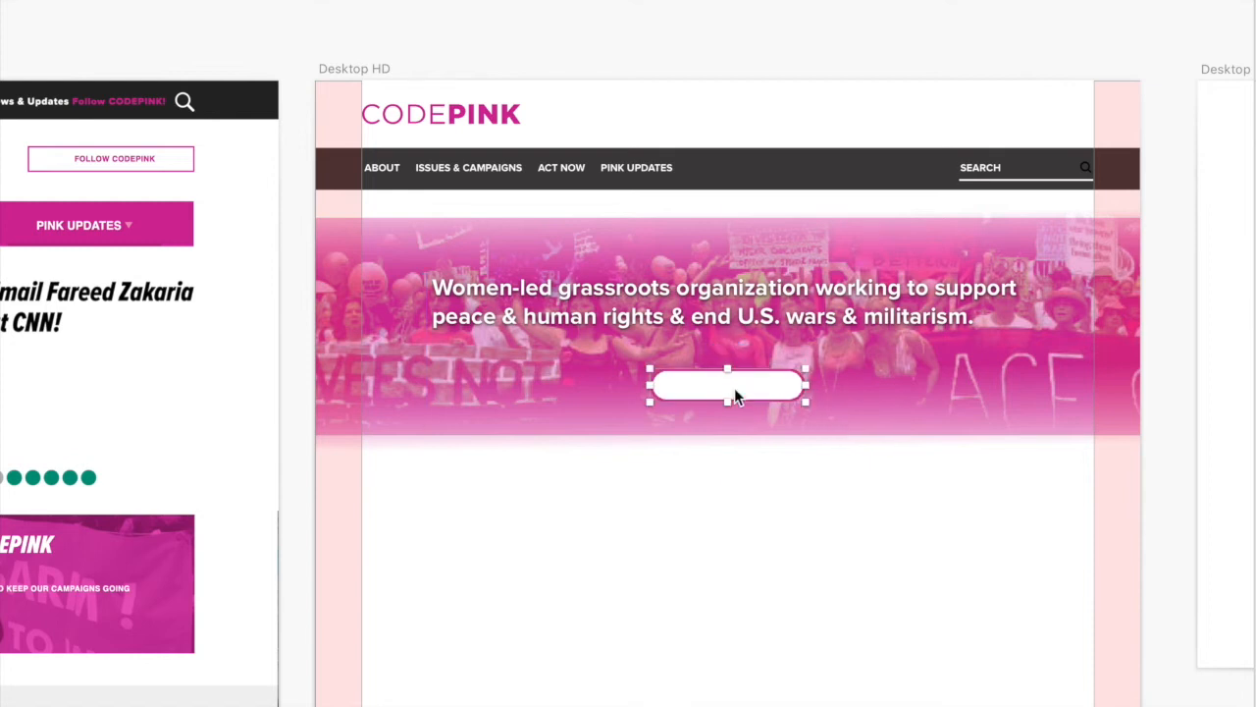
key("shift+Down")
key("shift+Down")
left_click(753, 311)
key("shift+Up")
key("shift+Up")
key("shift+Up")
key("super+z")
Place the pill button on a pale pink band below the photo and lower the tagline on the photo
left_click_drag(752, 407, 752, 477)
left_click_drag(560, 316, 535, 436)
left_click_drag(737, 467, 737, 489)
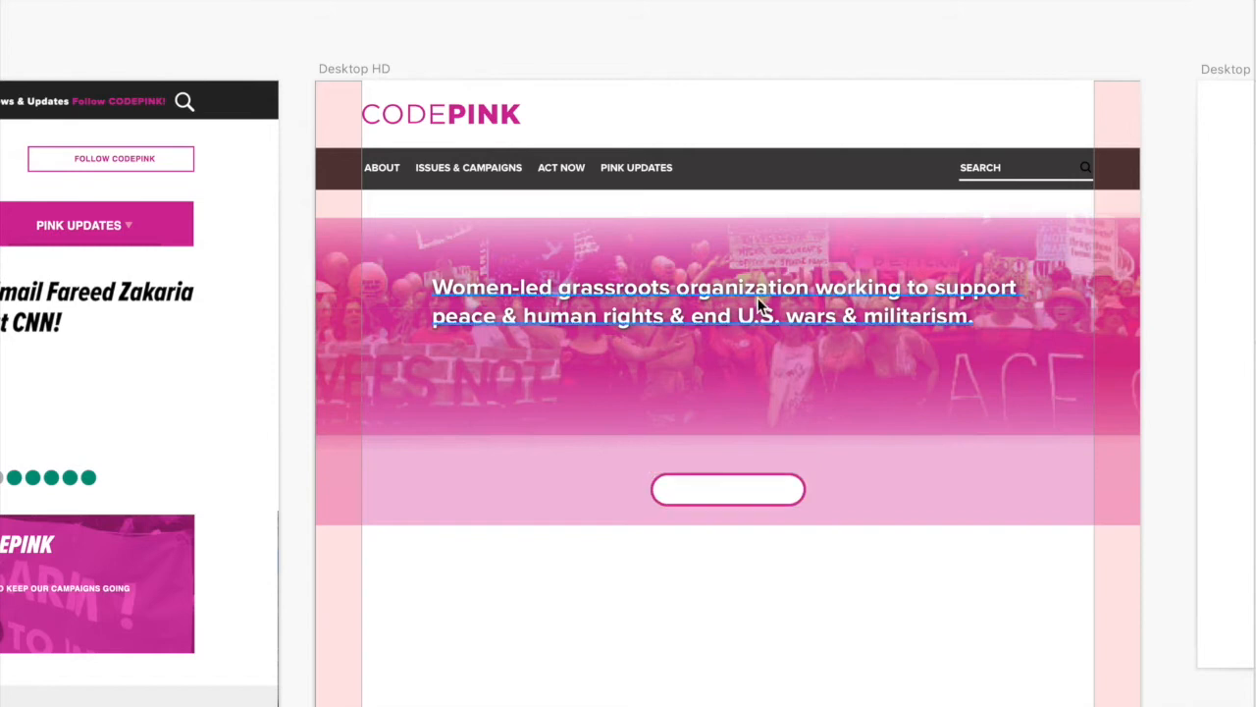
left_click_drag(759, 277, 759, 303)
left_click_drag(488, 165, 705, 453)
key("super+z")
left_click_drag(1024, 157, 851, 409)
key("super+z")
Copy the SEARCH label onto the pale pink band, change it to FOR NEWS AND UPDATES and centre the text
left_click_drag(985, 169, 752, 518)
double_click(584, 468)
type("FOR NEWS AND UPDATES")
key("Escape")
key("super+shift+backslash")
Add the label FOLLOW CODEPINK in pink and centre it inside the pill button
double_click(740, 494)
key("super+a")
key("Escape")
left_click_drag(743, 495, 747, 489)
left_click(763, 491)
Enlarge the FOR NEWS AND UPDATES heading by four size increments and widen its text box above the button
left_click(750, 457)
key("super+alt+equal")
key("super+alt+equal")
key("super+alt+equal")
key("super+alt+equal")
left_click_drag(807, 464, 831, 464)
left_click(796, 594)
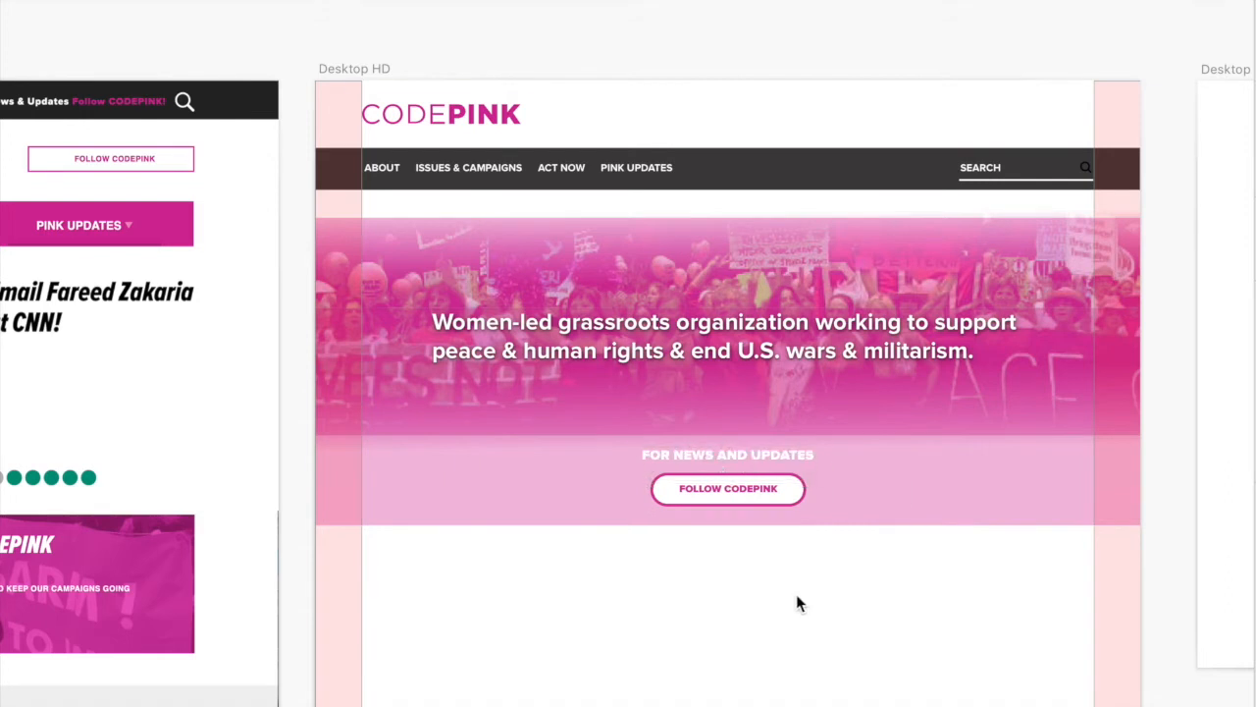
Recolour the FOR NEWS AND UPDATES heading with the navigation bar's dark grey and move it left of the pill button
left_click(766, 457)
key("ctrl+c")
left_click(882, 183)
left_click(767, 496)
left_click(770, 485, "shift")
key("shift+Down")
left_click_drag(764, 455, 581, 487)
Centre the pill button vertically on the pale pink band and align the FOR NEWS AND UPDATES heading with it
left_click(781, 611)
key("super+minus")
key("super+equal")
mouse_move(747, 482)
left_mouse_down()
mouse_move(803, 475)
mouse_move(747, 468)
left_mouse_up()
left_click(720, 664)
left_click(592, 484)
key("Up")
key("Up")
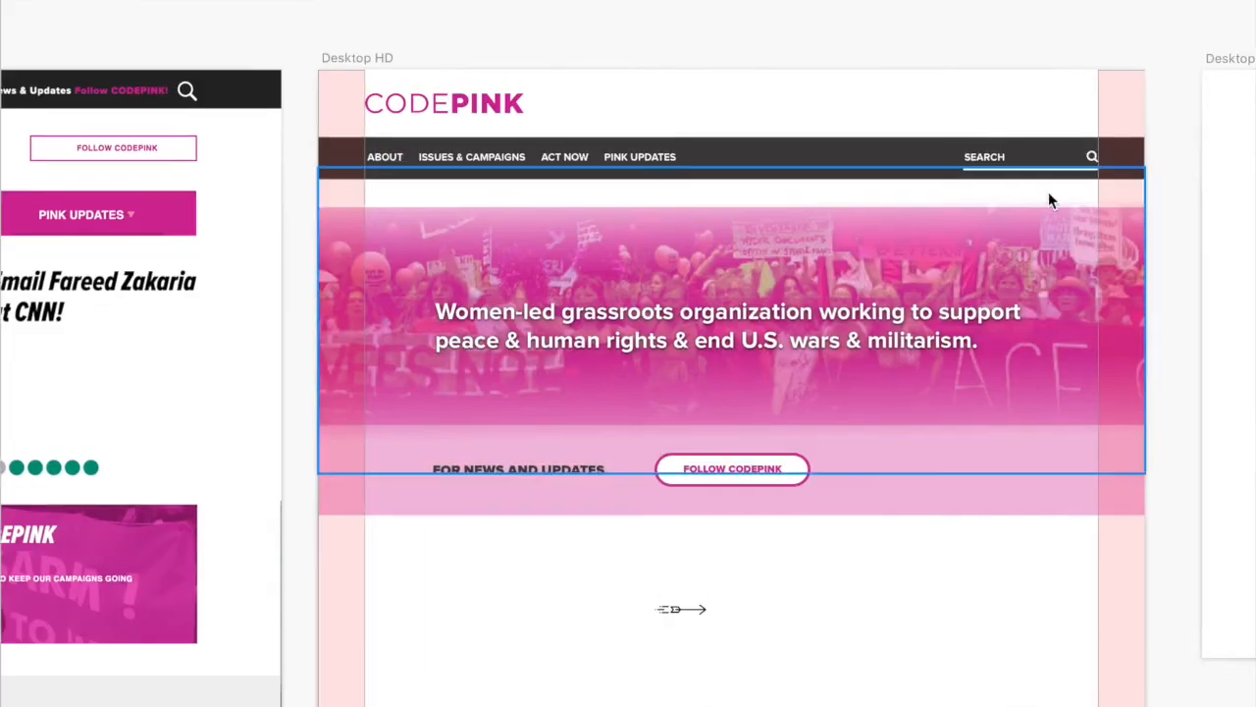
Shift the pill button further right on the band and place an enlarged arrow icon between it and the heading
left_click_drag(764, 471, 971, 471)
left_click_drag(695, 617, 759, 474)
left_click(755, 633)
left_click_drag(766, 490, 685, 467)
left_click(1018, 541)
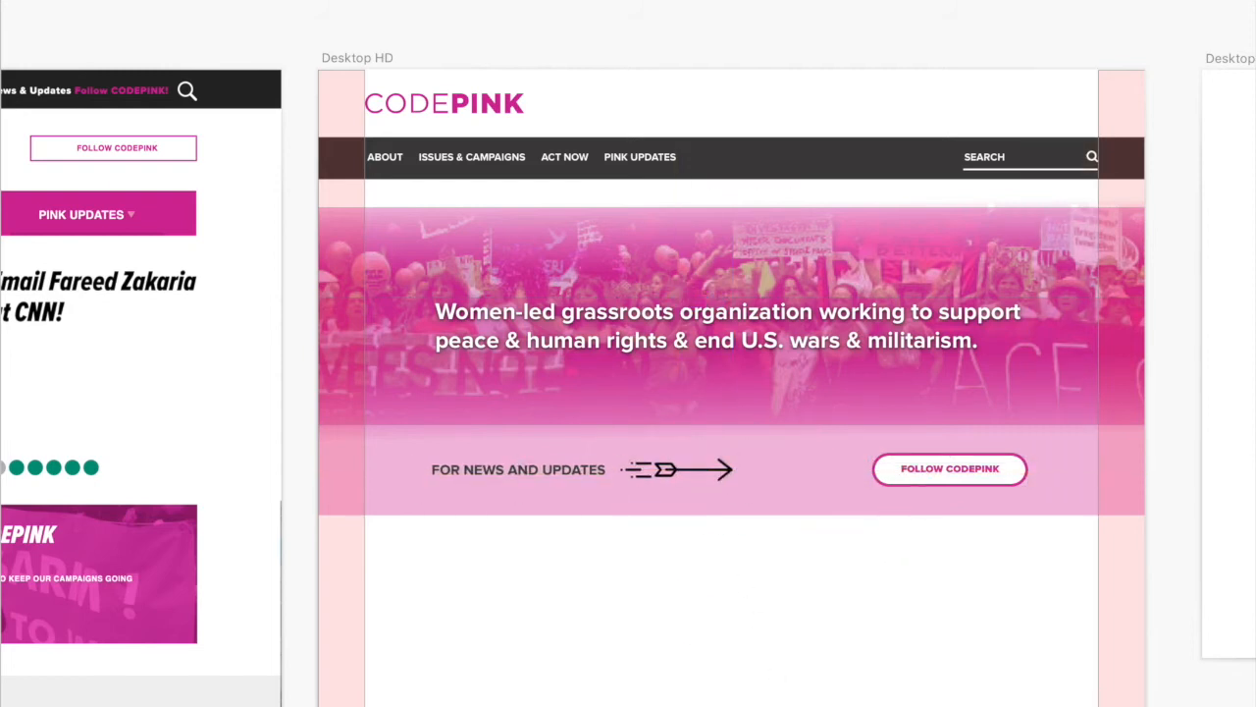
Replace the arrow with a triple-chevron icon and enlarge the pill button and its FOLLOW CODEPINK label
mouse_move(873, 454)
left_mouse_down()
mouse_move(852, 442)
mouse_move(862, 450)
left_mouse_up()
left_click(985, 471)
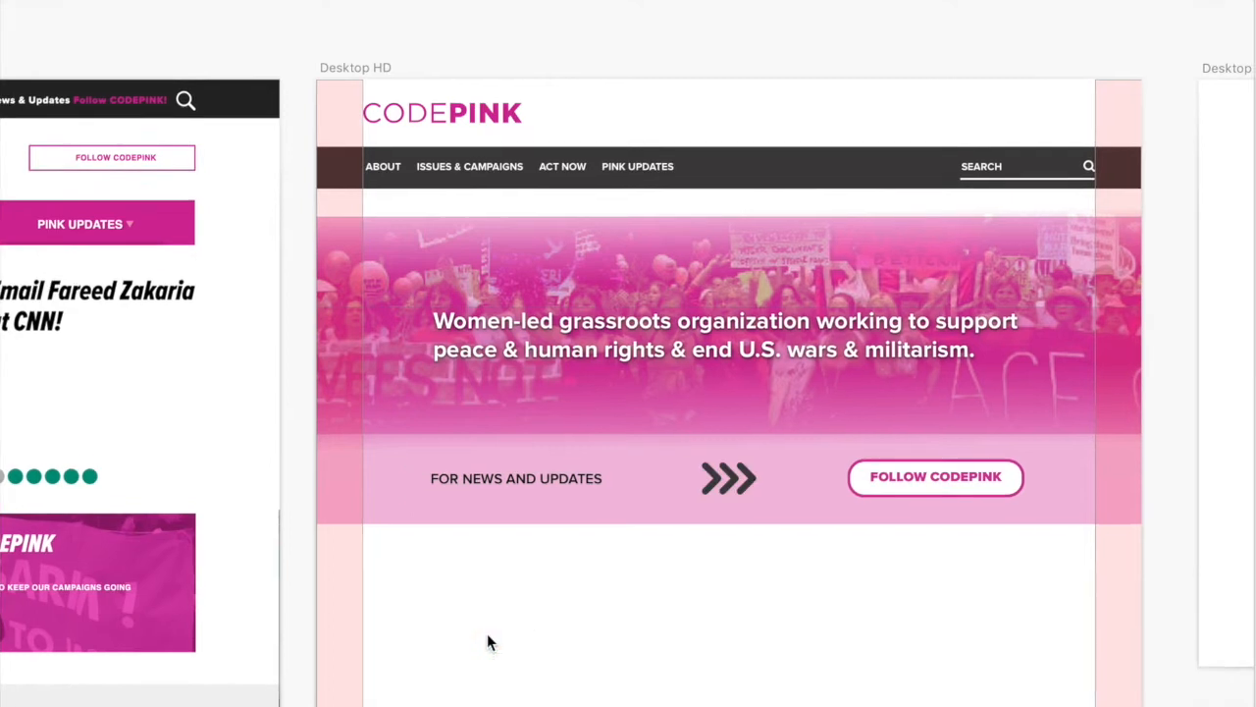
Make the FOR NEWS AND UPDATES heading larger and bold, coloured with the navigation bar's dark grey
key("shift+Left")
key("shift+Left")
key("Tab")
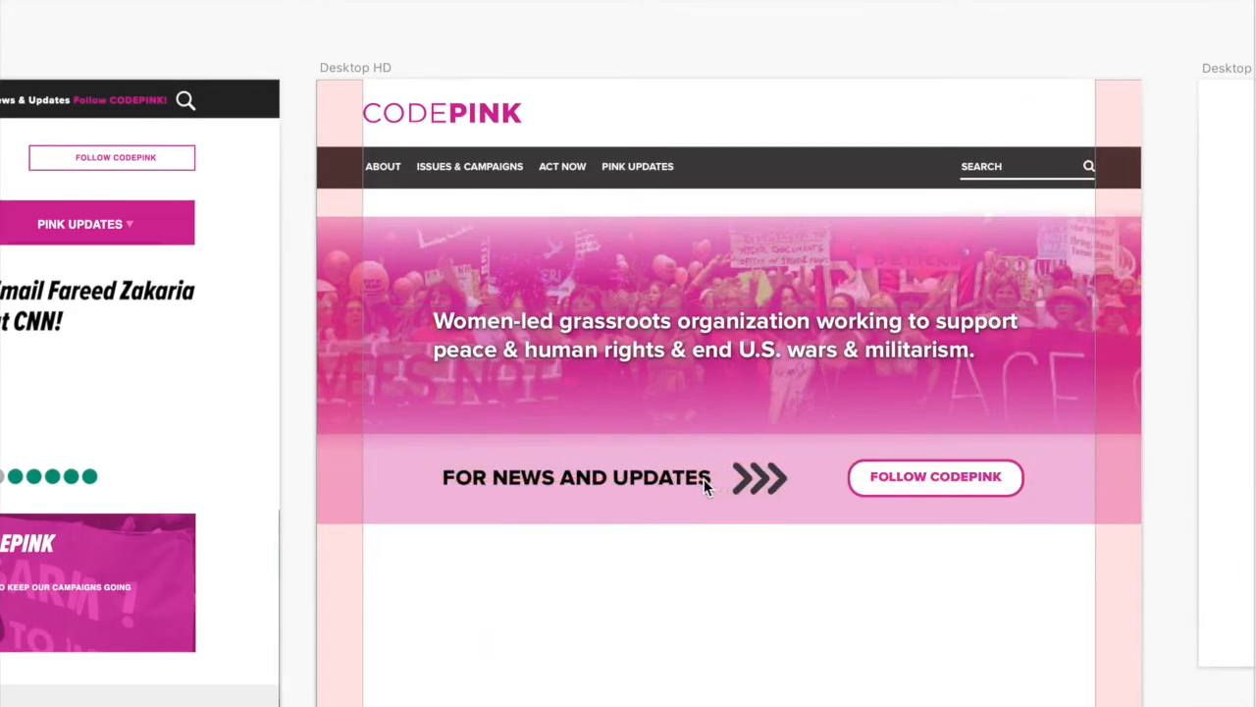
key("ctrl+c")
left_click(900, 154)
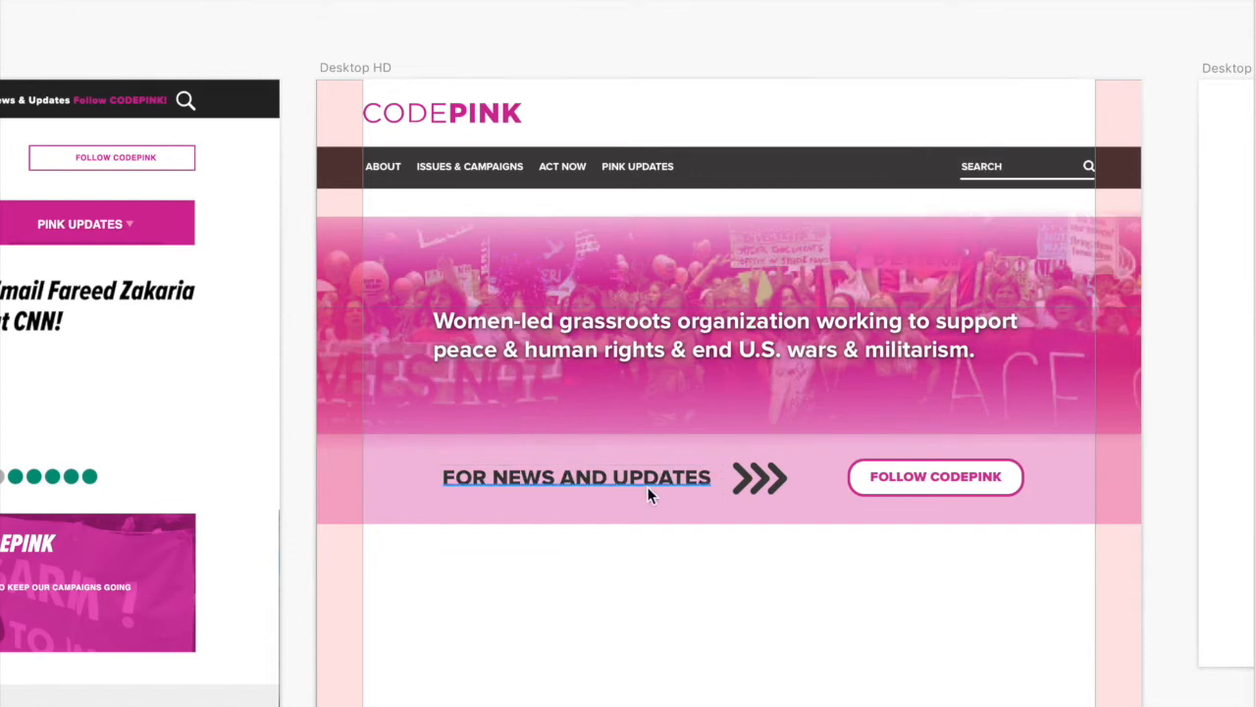
Shrink the FOR NEWS AND UPDATES heading and chevrons and bring them and the pill button closer to the band's centre
key("shift+Right")
key("shift+Right")
left_click(678, 483)
left_click(782, 479, "shift")
left_click(954, 564)
left_click_drag(796, 475, 774, 475)
left_click(953, 470)
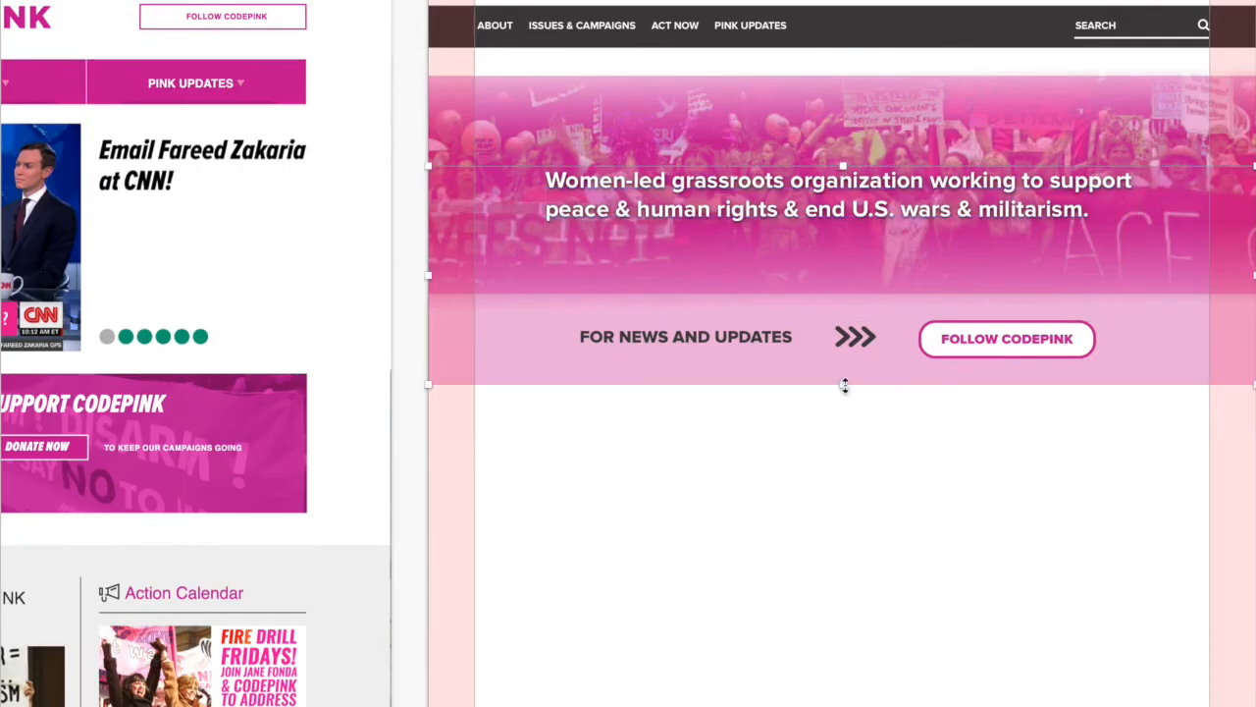
Move the pale pink band down so it sits below the follow row, leaving that row on white
left_click_drag(834, 294, 834, 648)
left_click(796, 368)
left_click(864, 491)
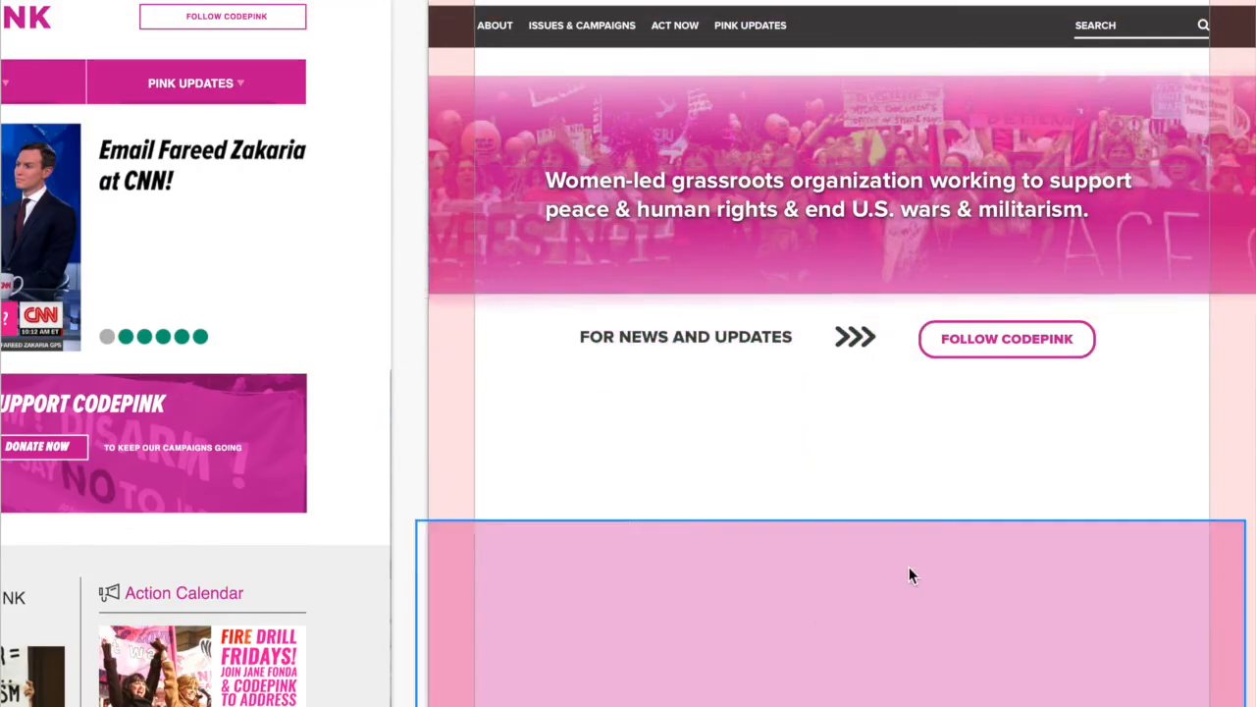
left_click_drag(913, 566, 919, 431)
Place the SIGN UP FOR UPDATES form with its EMAIL, ZIP and CAUSE fields and SUBMIT button on the pale pink band
scroll(919, 431, "right", 3)
left_click(1107, 349)
key("ctrl+alt+super+Down")
left_click(312, 351)
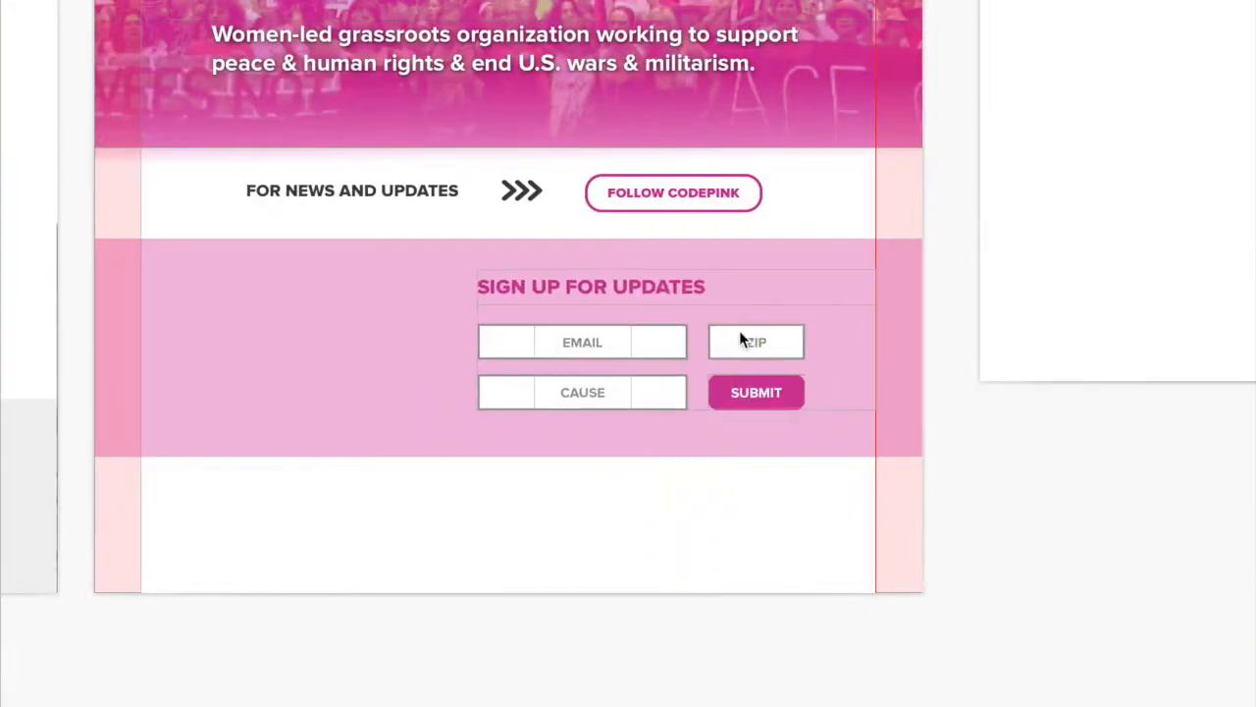
left_click_drag(740, 337, 766, 339)
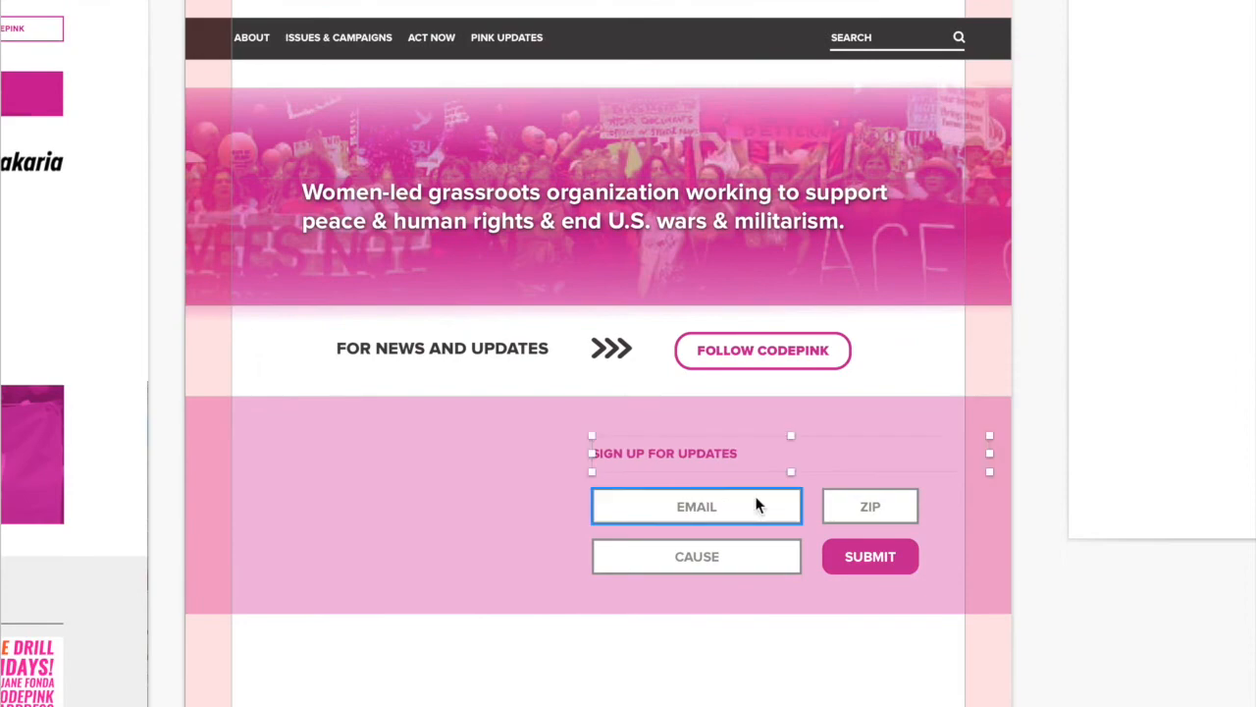
Reduce the text size of the form's EMAIL, ZIP and CAUSE placeholders and narrow the EMAIL field to about 310 px
left_click(697, 556, "shift")
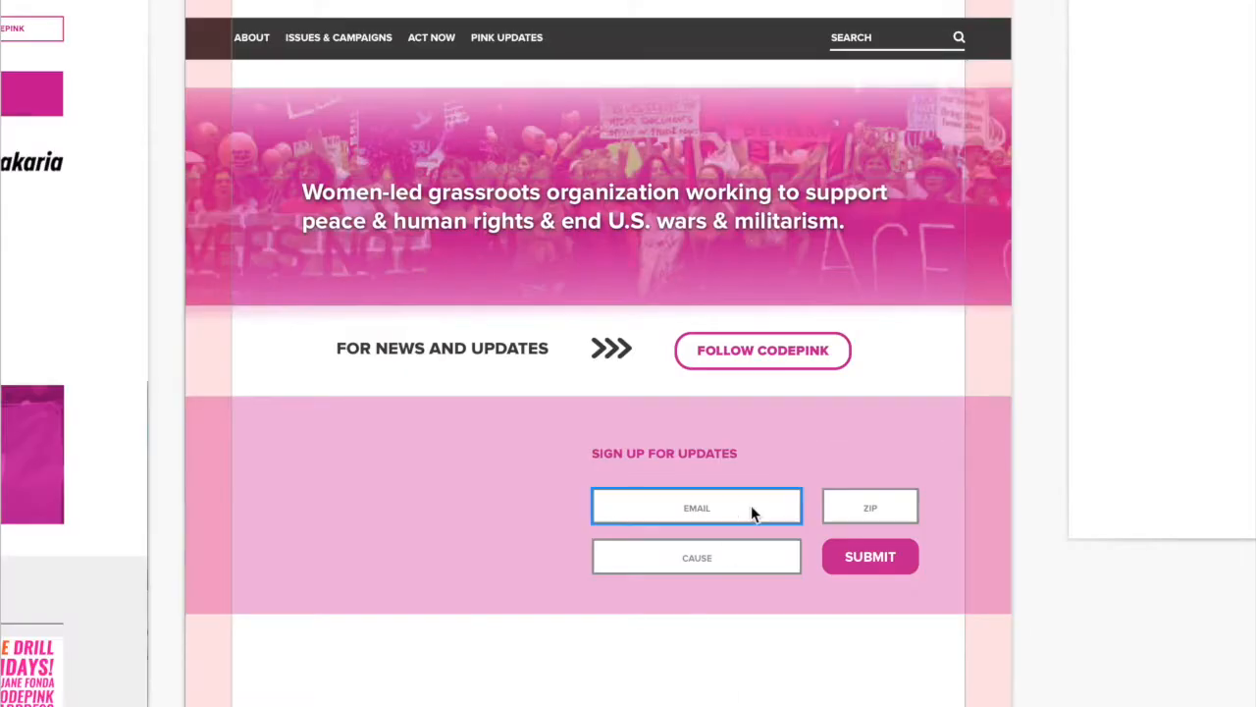
left_click_drag(973, 589, 945, 589)
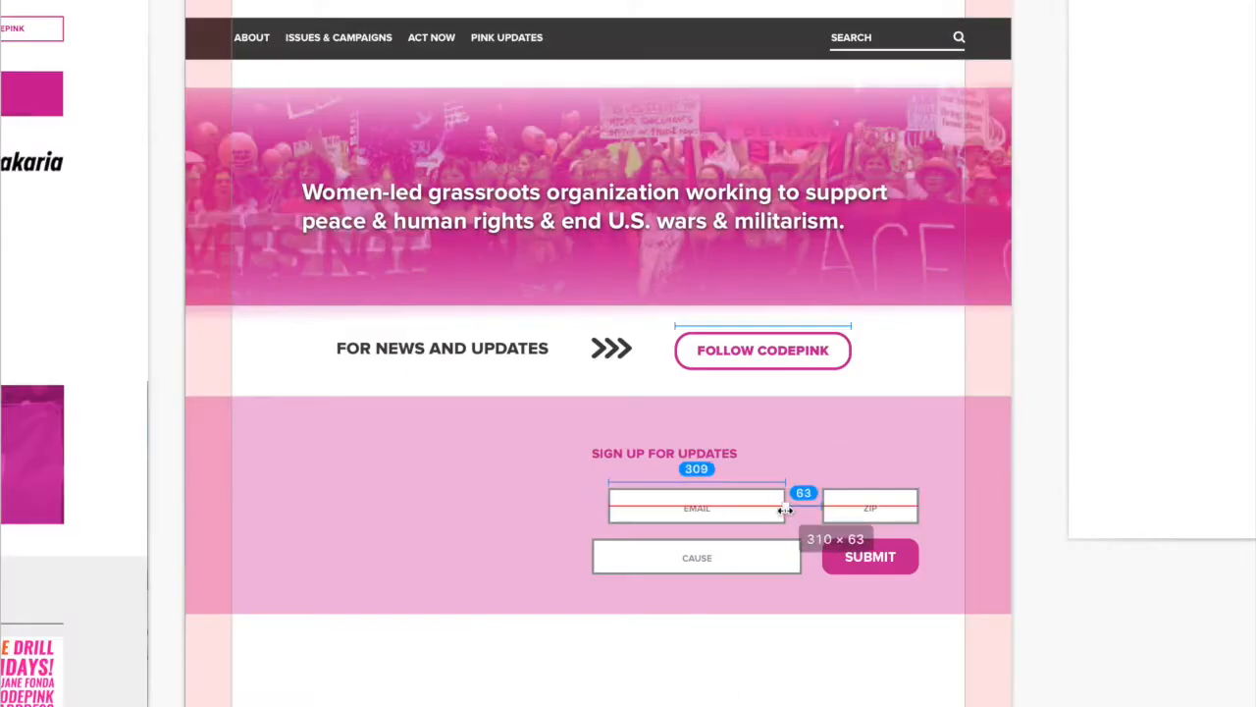
Replace the CAUSE and ZIP fields with slimmer copies of the EMAIL field, and make SUBMIT a white-outlined pill
left_click_drag(702, 507, 760, 562)
left_click(759, 557)
key("Delete")
left_click(732, 552)
left_click(867, 494)
key("Delete")
left_click(762, 505)
left_click_drag(994, 507, 919, 506)
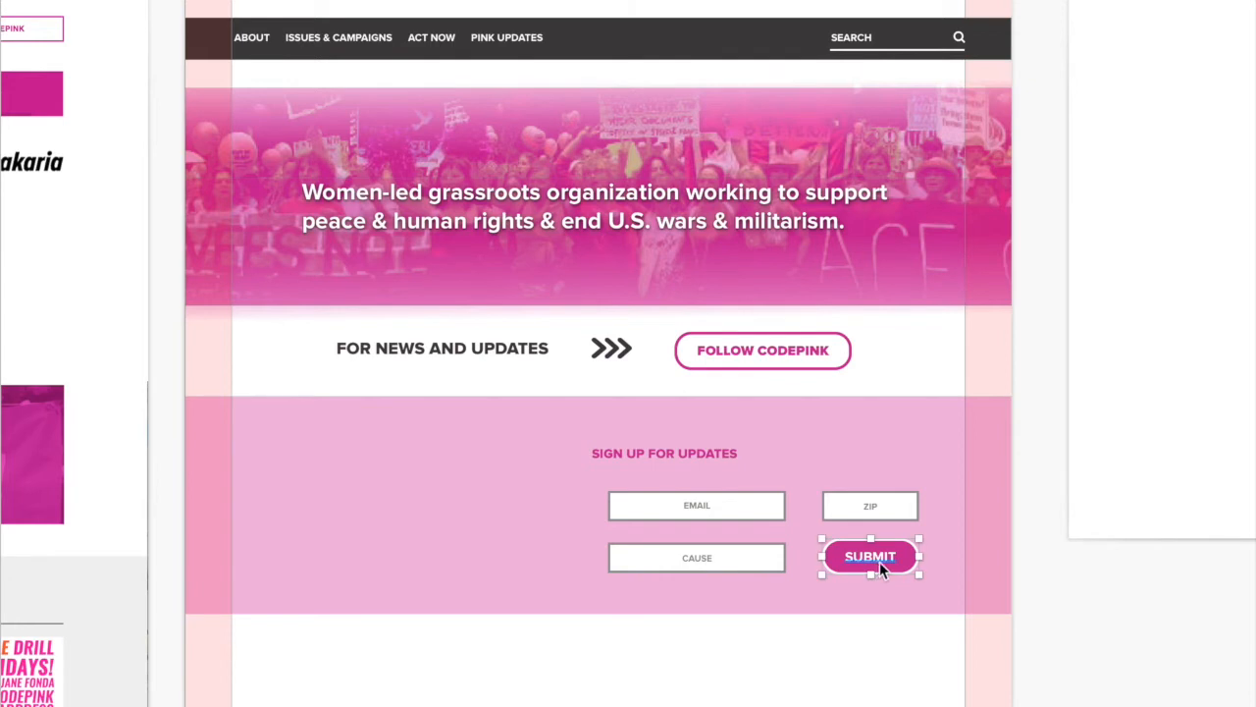
Draw a rectangle over the sign-up form area, fill it with the navigation bar's dark grey and send it behind the form
scroll(1103, 633, "left", 2)
left_click_drag(771, 460, 786, 461)
mouse_move(802, 515)
left_mouse_down()
mouse_move(802, 504)
mouse_move(807, 514)
left_mouse_up()
key("r")
left_click_drag(672, 400, 1044, 617)
key("ctrl+c")
left_click(844, 41)
key("super+alt+Down")
key("super+alt+Down")
key("super+alt+Down")
key("super+alt+Down")
key("super+alt+Down")
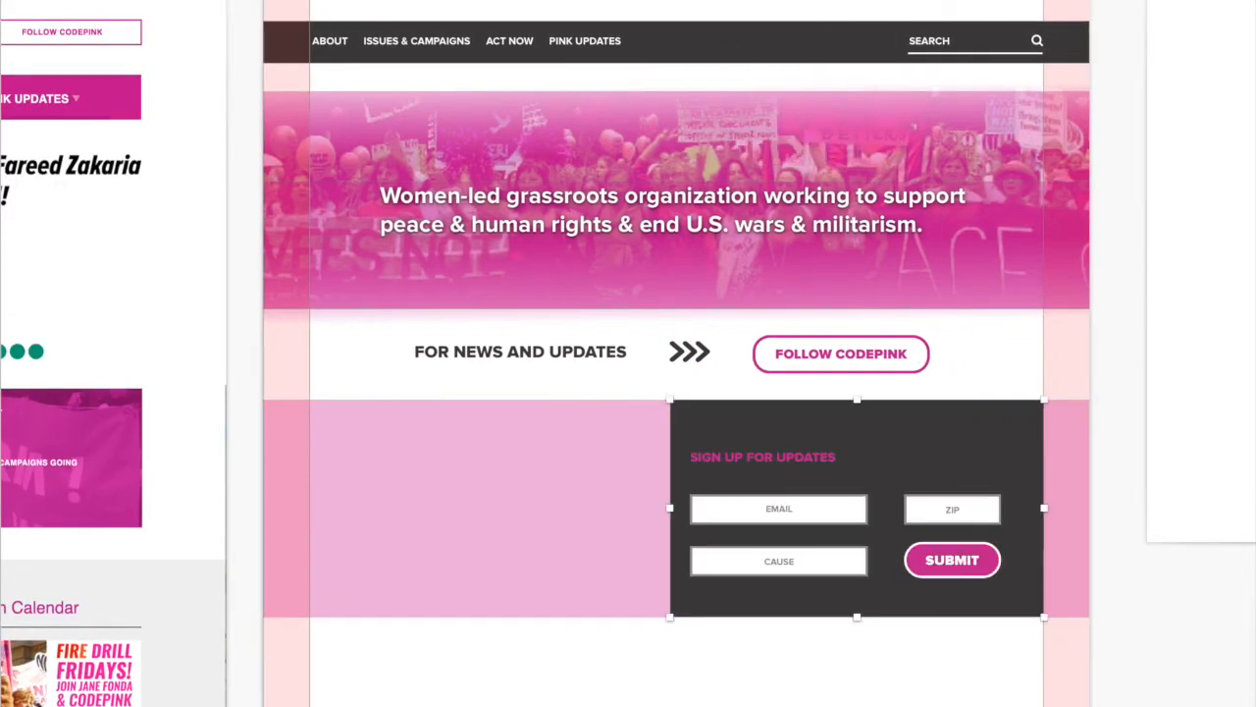
Remove the borders from the form's EMAIL, CAUSE and ZIP fields
left_click(864, 496, "shift")
left_click(981, 509, "shift")
left_click_drag(961, 510, 973, 509)
left_click_drag(845, 450, 838, 460)
left_click(854, 508)
left_click(854, 559, "shift")
key("super+plus")
left_click(968, 497, "shift")
key("b")
key("b")
Select the sign-up form elements together and nudge them left and up
key("super+minus")
scroll(779, 687, "left", 2)
left_click_drag(1057, 649, 811, 451)
left_click(581, 499, "shift")
key("shift+Left")
key("shift+Left")
key("shift+Left")
key("shift+Left")
key("shift+Left")
key("shift+Left")
key("shift+Left")
key("shift+Up")
key("shift+Up")
key("shift+Up")
key("shift+Up")
key("shift+Up")
Shorten the dark grey panel from its lower edge and extend it leftward around the sign-up form
left_click(687, 545)
left_click_drag(870, 605, 877, 566)
left_click_drag(621, 475, 657, 471)
Enlarge the SIGN UP FOR UPDATES heading in white and left-align the EMAIL, ZIP and CAUSE placeholders
left_click(1202, 577)
key("super+alt+plus")
left_click_drag(870, 431, 871, 425)
left_click(844, 626)
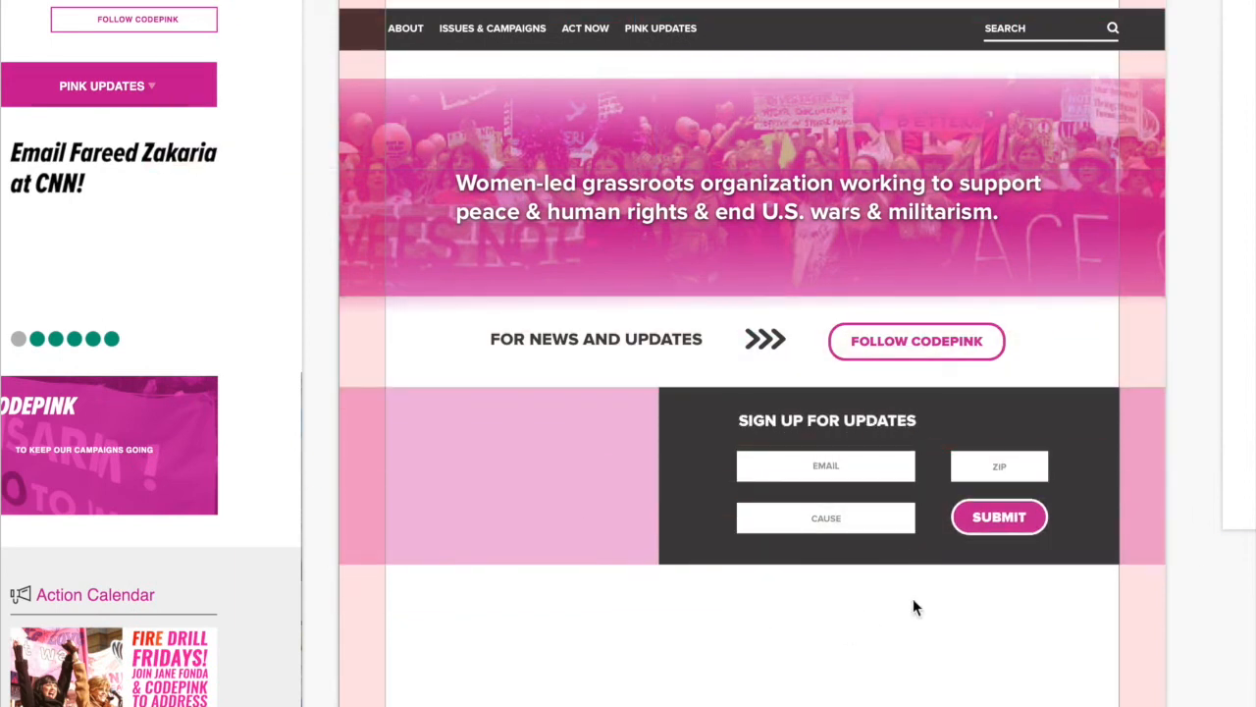
scroll(834, 654, "left", 2)
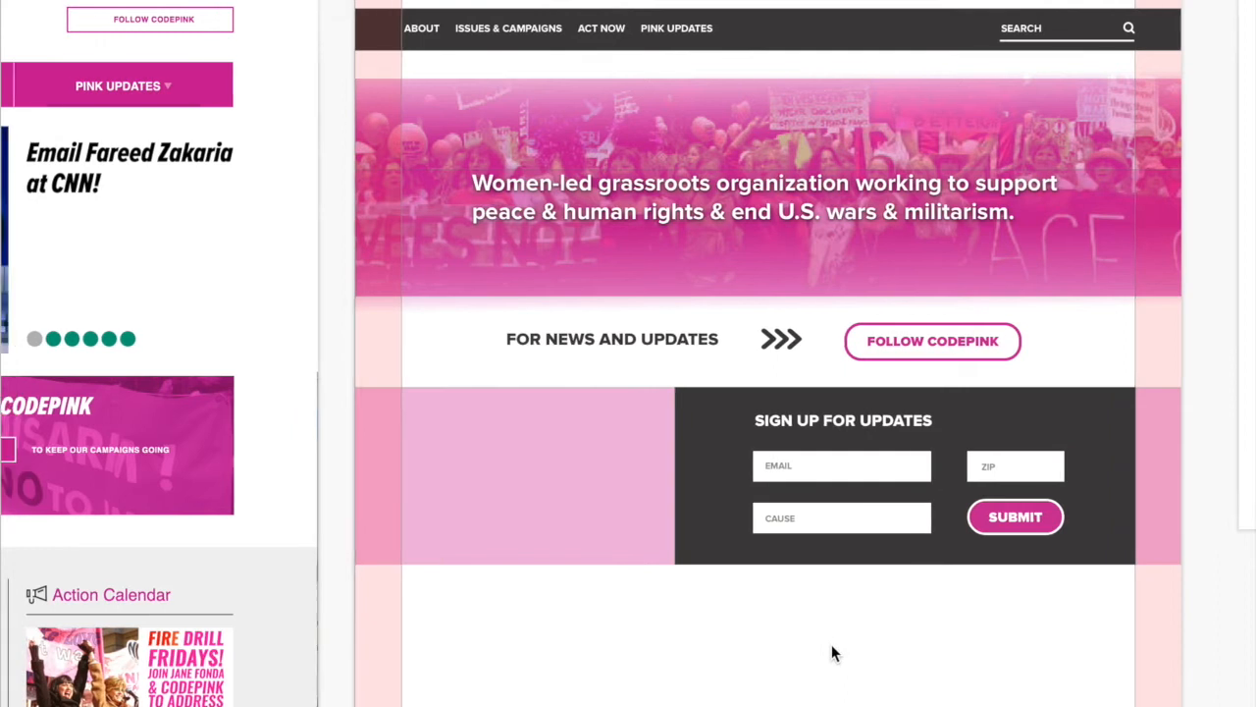
Draw a rectangle left of the dark panel, fill it with the WOMEN SAY NO TO WAR! photo and hide the layout guides
scroll(1013, 684, "left", 3)
key("r")
left_click_drag(446, 395, 718, 572)
left_click(563, 641)
key("super+minus")
key("ctrl+l")
key("super+plus")
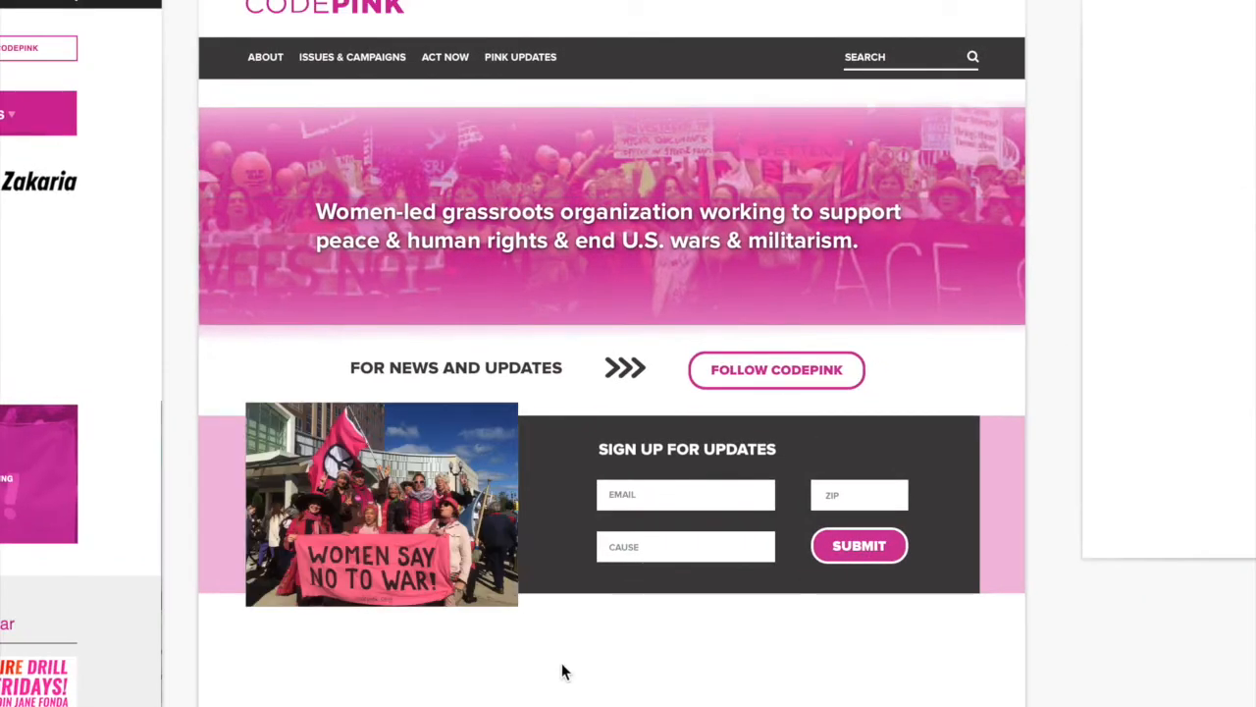
Change the form heading to JOIN OUR NEWSLETTER and move the whole newsletter section off the artboard
left_click_drag(562, 663, 212, 399)
key("super+plus")
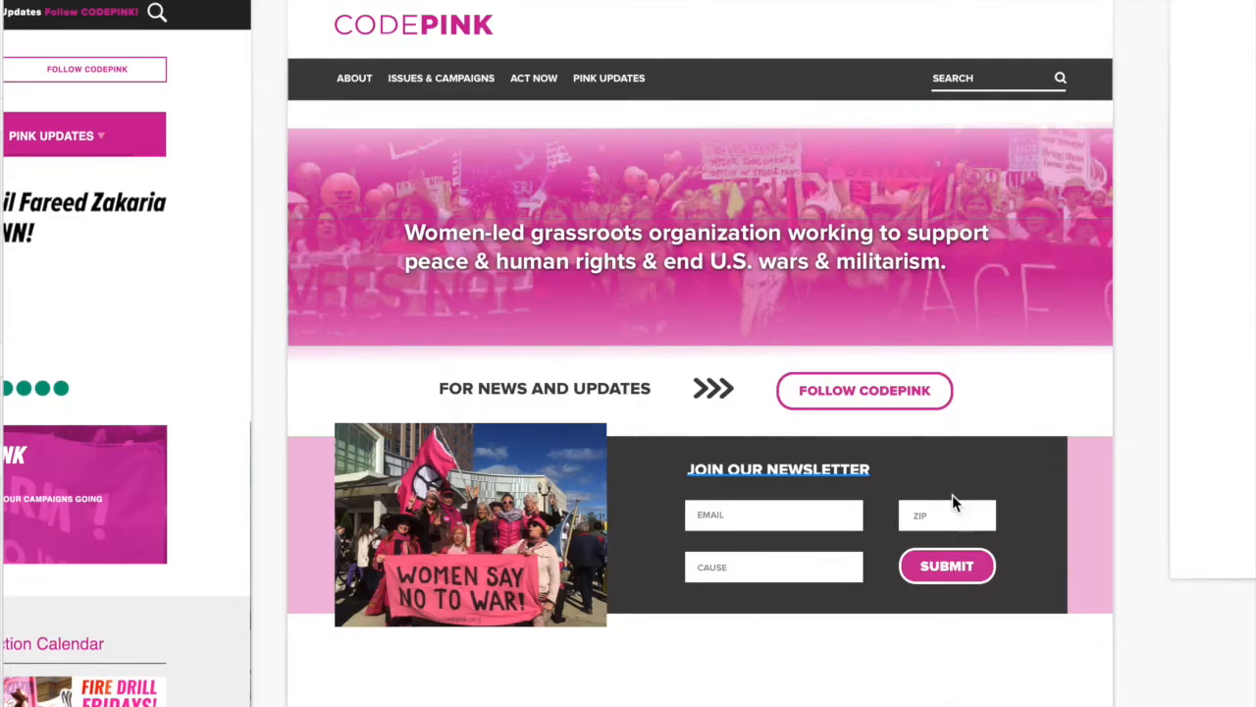
left_click(812, 476)
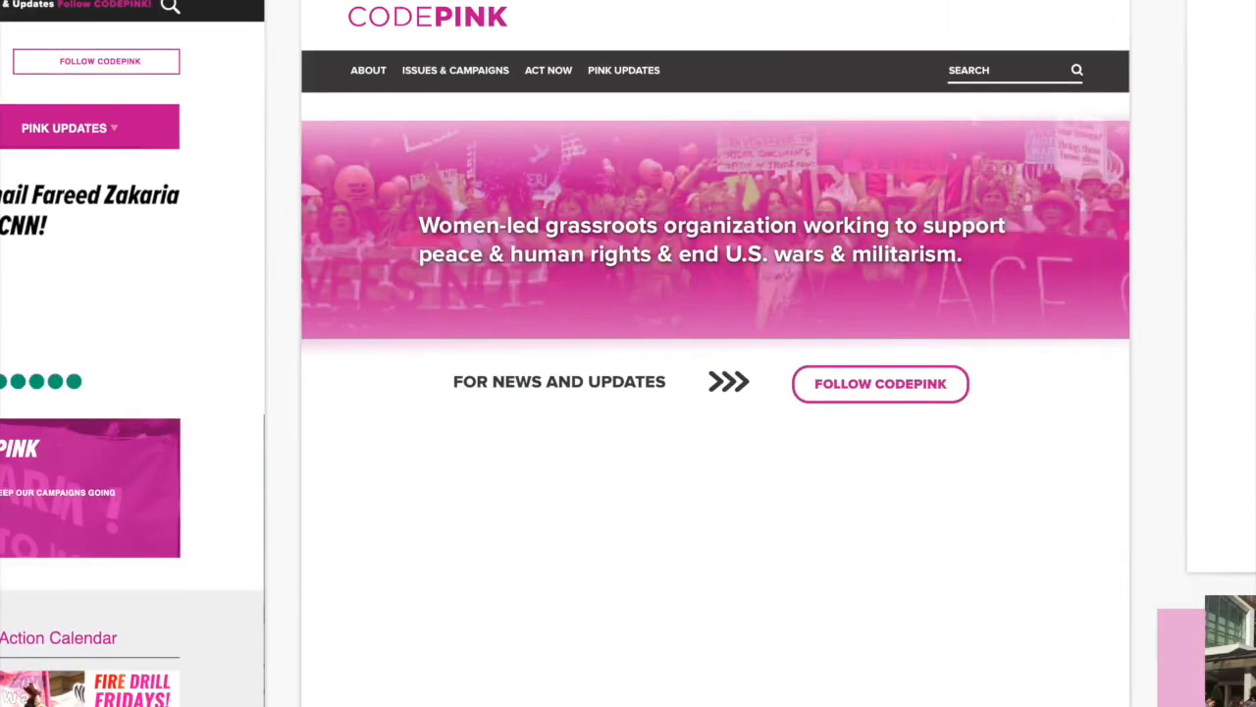
scroll(310, 345, "up", 1)
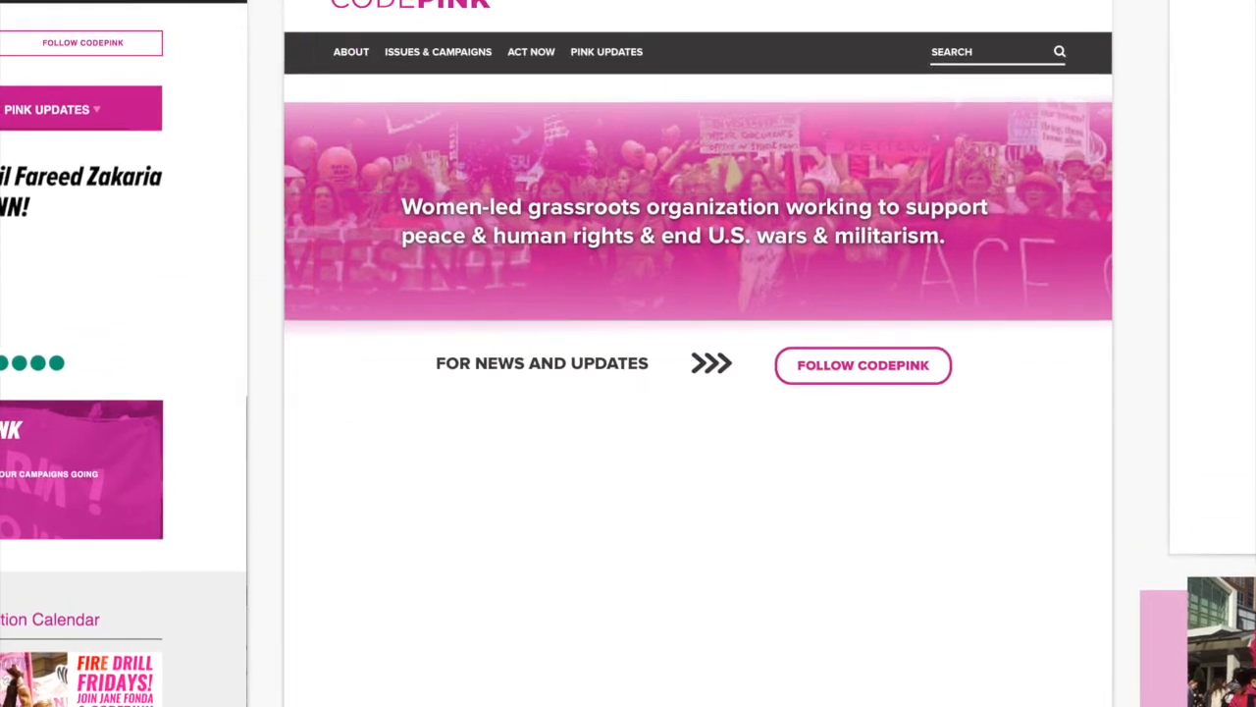
Draw grey strips over both page margins and a wide grey placeholder block between them below the follow row
left_click_drag(285, 1, 333, 705)
left_click_drag(332, 348, 1086, 329)
left_click_drag(328, 395, 545, 460)
left_click_drag(526, 63, 556, 424)
left_click_drag(526, 703, 542, 545)
left_click_drag(549, 491, 1065, 490)
left_click_drag(502, 490, 333, 489)
Delete the two grey margin strips beside the placeholder block
left_click(300, 461)
key("Delete")
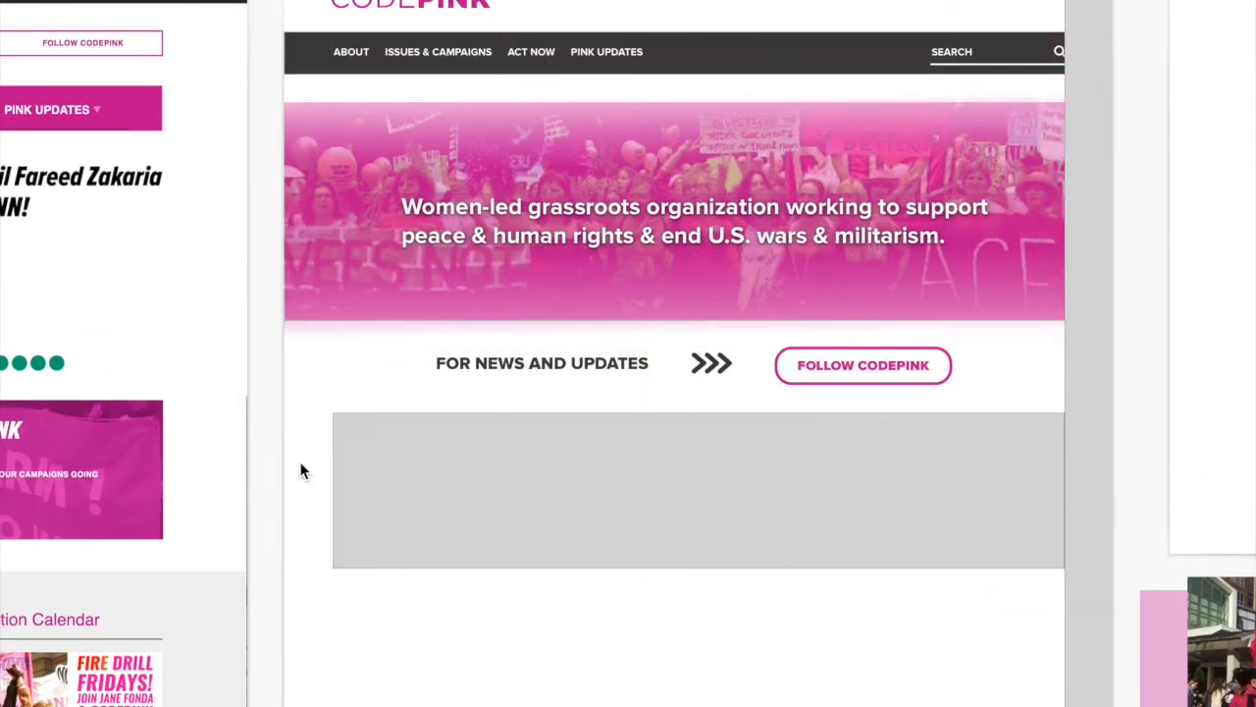
left_click(1090, 461)
key("Delete")
Make the grey block taller and add a copied heading reading ACTION CALENDAR, centred near its upper edge
scroll(878, 393, "down", 2)
left_click(877, 392)
left_click_drag(688, 474, 688, 537)
scroll(523, 441, "up", 1)
left_click_drag(464, 379, 492, 457)
key("Escape")
left_click_drag(408, 467, 654, 460)
Extend the artboard downward and copy the grey block below the calendar, resized to about half the content width
scroll(642, 432, "down", 3)
left_click(621, 378)
left_click(244, 373)
left_click_drag(626, 652, 633, 703)
scroll(649, 414, "down", 4)
left_click(750, 286)
left_click_drag(751, 287, 748, 535)
left_click_drag(1006, 563, 618, 650)
Arrange two equal half-width grey blocks side by side with a narrow gap, replacing the wider original with a copy
left_click_drag(516, 504, 905, 504)
left_click_drag(663, 499, 654, 499)
left_click(563, 479)
key("Delete")
left_click_drag(825, 490, 446, 490)
scroll(553, 693, "up", 1)
Lower the left block's upper edge and add a copied heading reading BLOG POSTS above it
left_click_drag(511, 549, 510, 596)
left_click_drag(648, 183, 471, 397)
double_click(471, 397)
key("BackSpace")
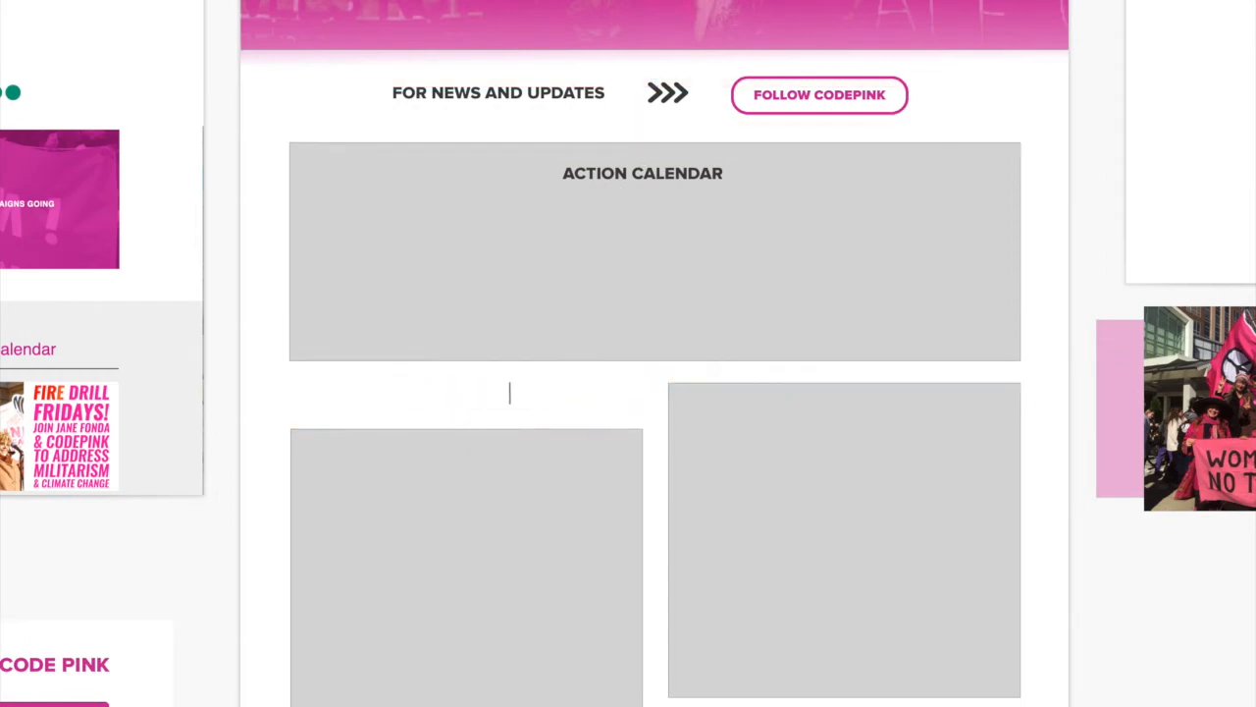
type("BLOG POSTS")
Lower the right block's upper edge to match the left one and copy the BLOG POSTS heading above it
scroll(269, 426, "left", 5)
scroll(730, 426, "right", 8)
left_click_drag(730, 426, 730, 472)
left_click_drag(317, 343, 695, 343)
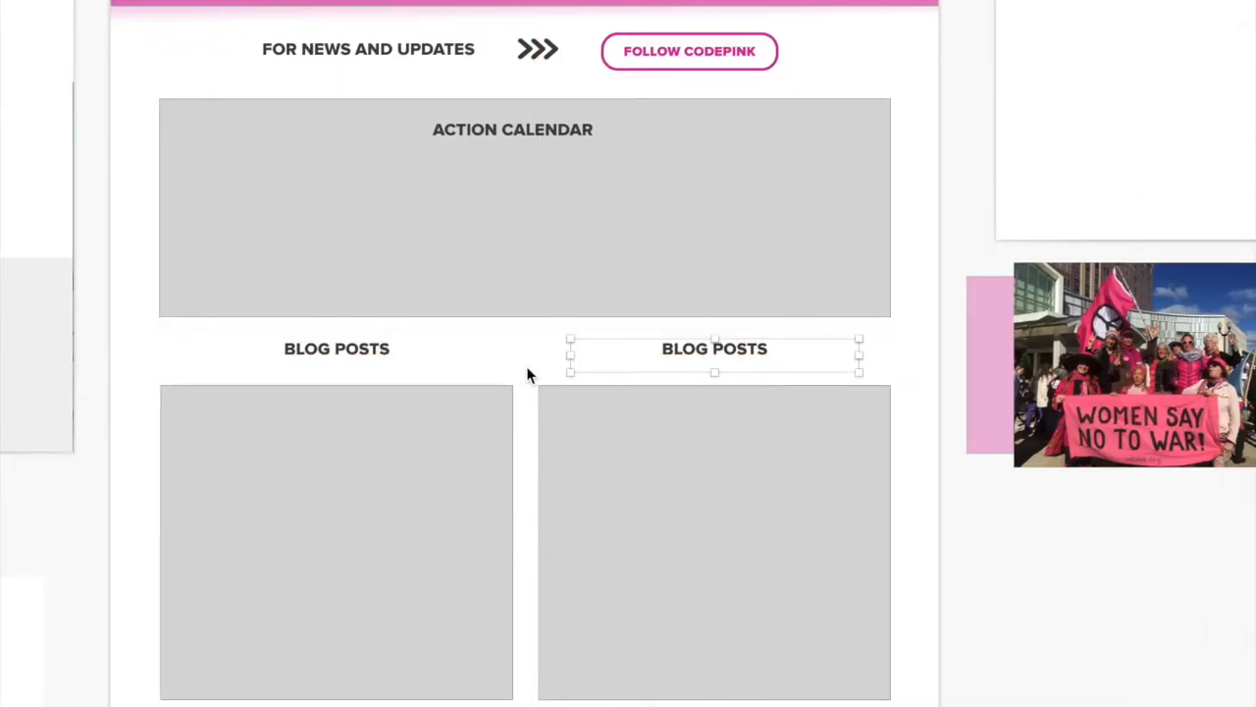
Rename the right block's heading to SOCIAL MEDIA FEED (TWITTER) and move the newsletter section onto the artboard below the grey blocks
type("SOCIAL MEDIA FEED (TWITTER)")
scroll(317, 438, "down", 5)
scroll(317, 438, "right", 12)
left_click_drag(628, 197, 383, 614)
scroll(371, 652, "left", 12)
scroll(502, 331, "down", 2)
Extend the artboard downward and place a grey square below the newsletter section
scroll(503, 331, "up", 15)
left_click(191, 230)
scroll(558, 314, "down", 18)
left_click_drag(557, 314, 567, 705)
scroll(775, 168, "up", 4)
left_click_drag(775, 168, 528, 331)
scroll(528, 331, "down", 5)
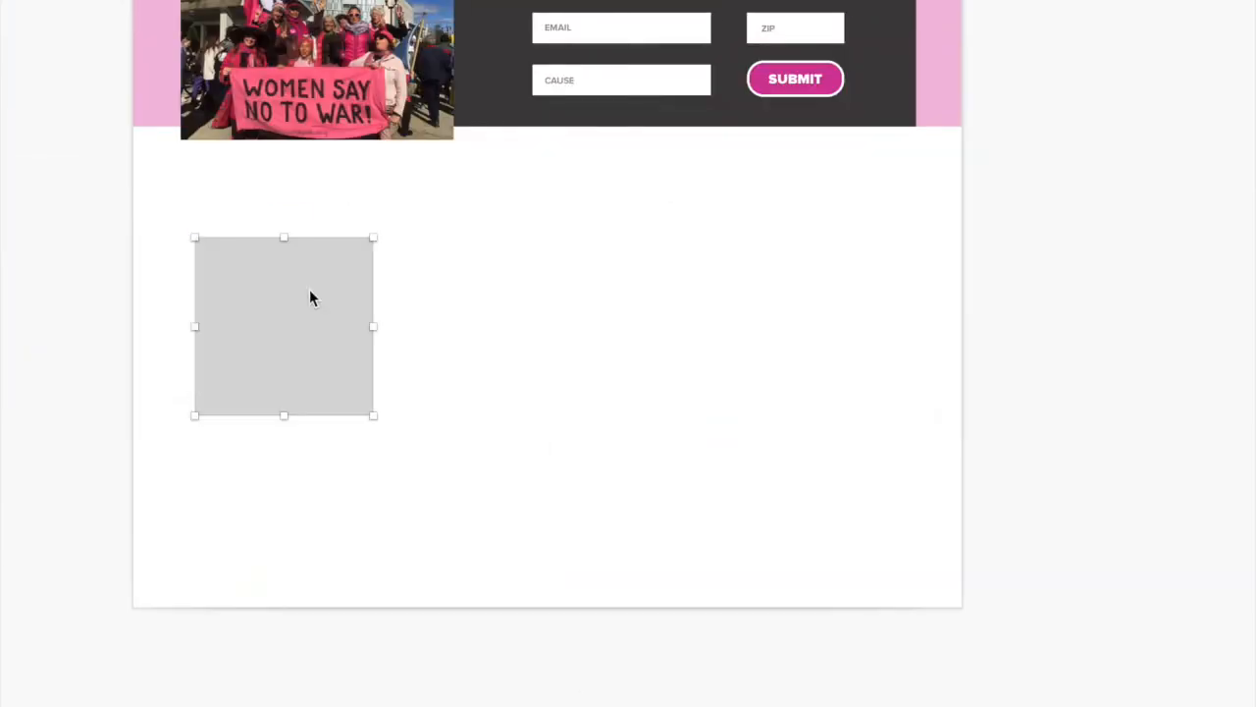
Duplicate the grey square into a row of four fitted to the content width, and copy the row below it
key("ctrl+r")
left_click_drag(373, 326, 1004, 326)
left_click_drag(1004, 242, 914, 260)
left_click_drag(871, 381, 872, 308)
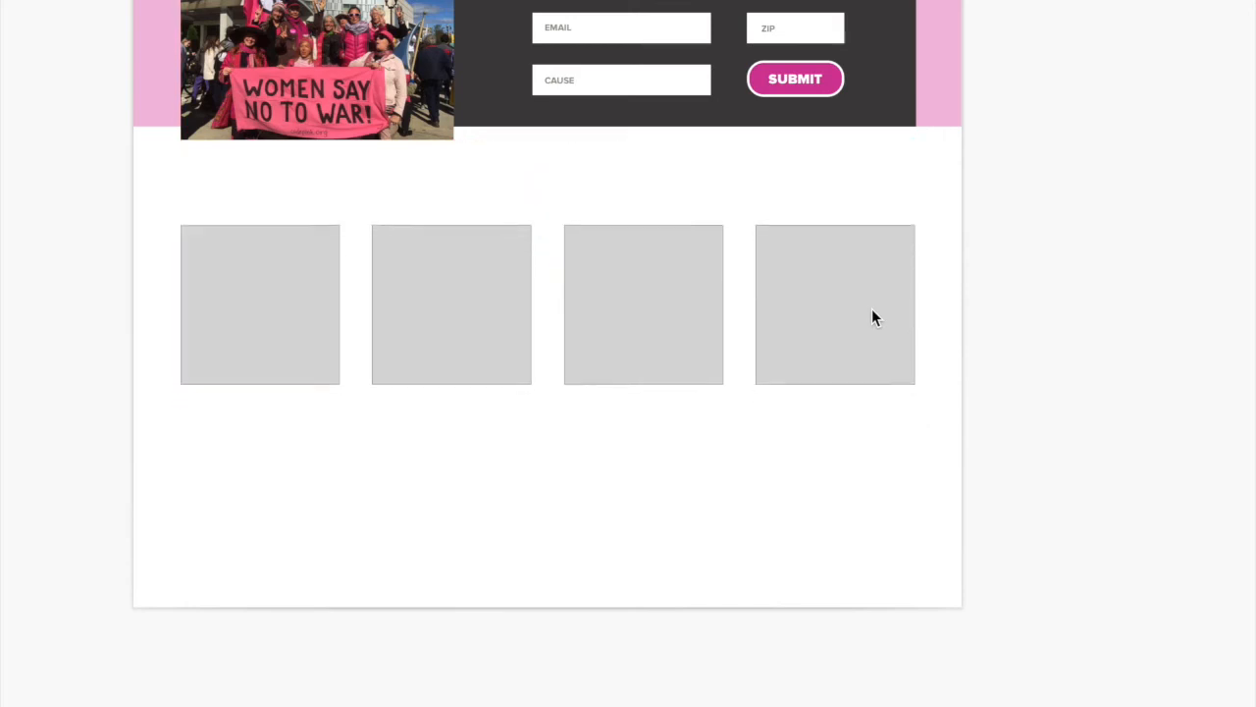
scroll(872, 308, "up", 5)
scroll(871, 309, "down", 5)
left_click_drag(636, 234, 628, 426)
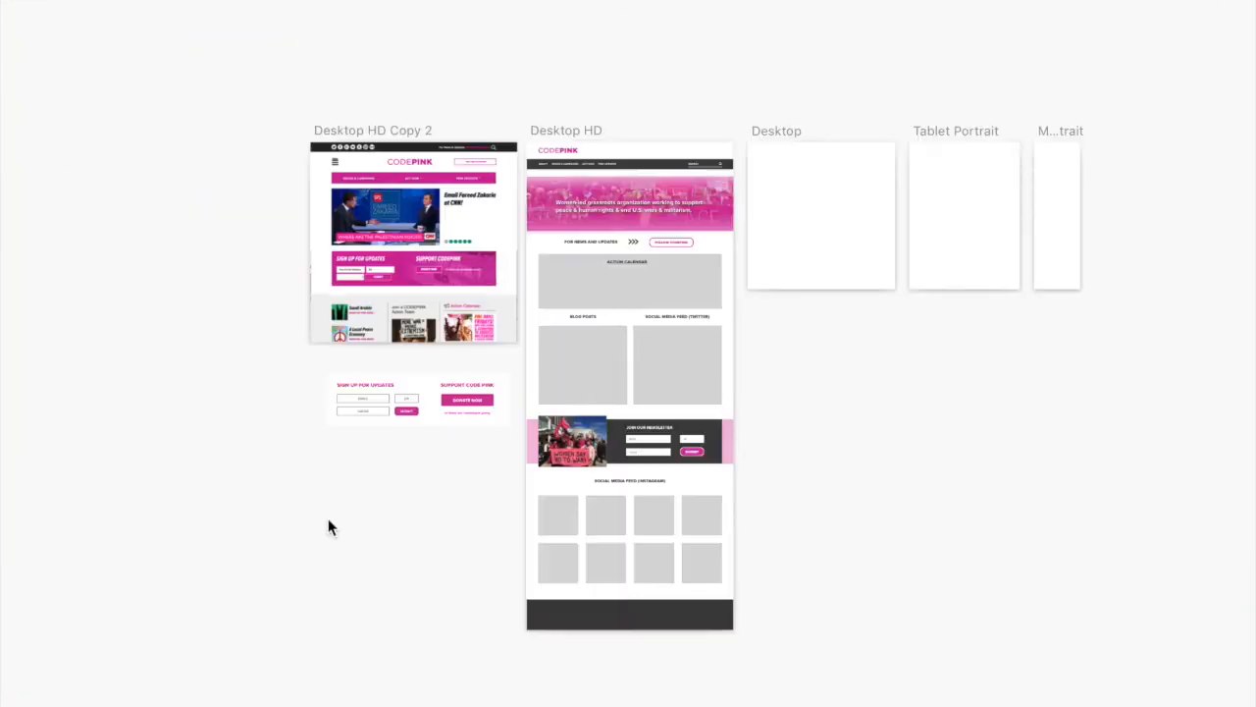
Rename the BLOG POSTS heading to CAUSES WE SUPPORT and the Twitter feed heading to LEARN MORE
double_click(491, 412)
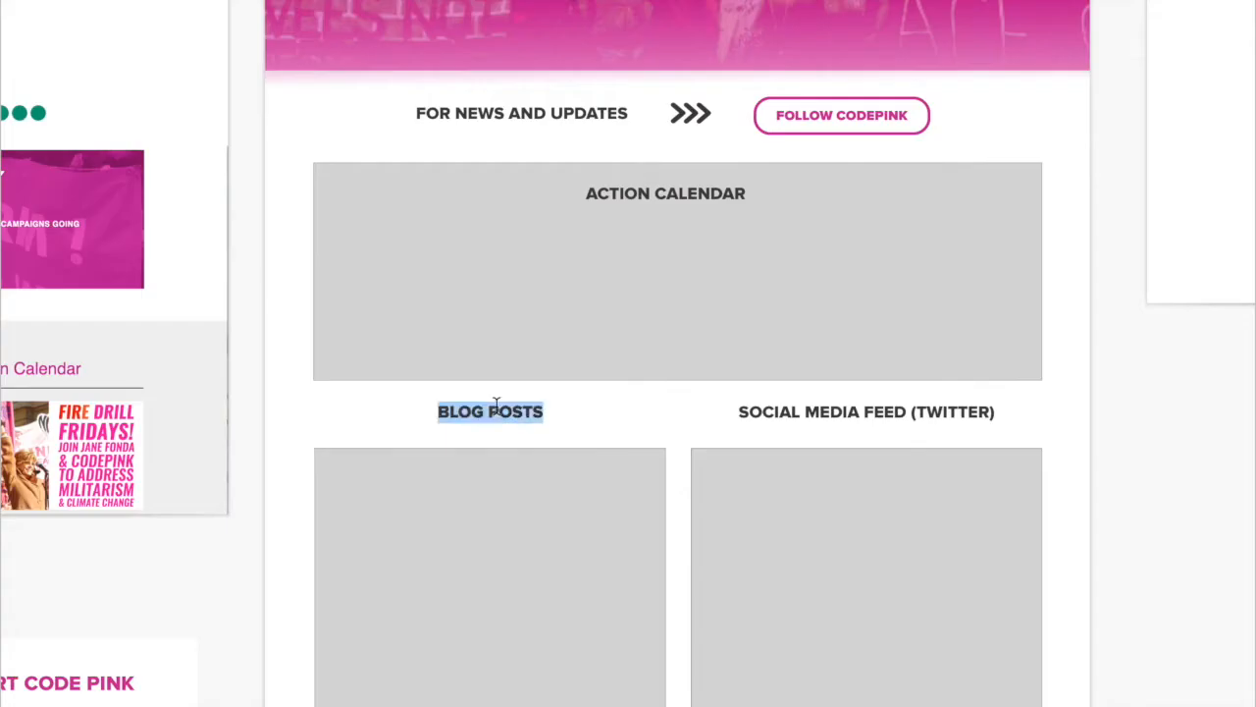
key("BackSpace")
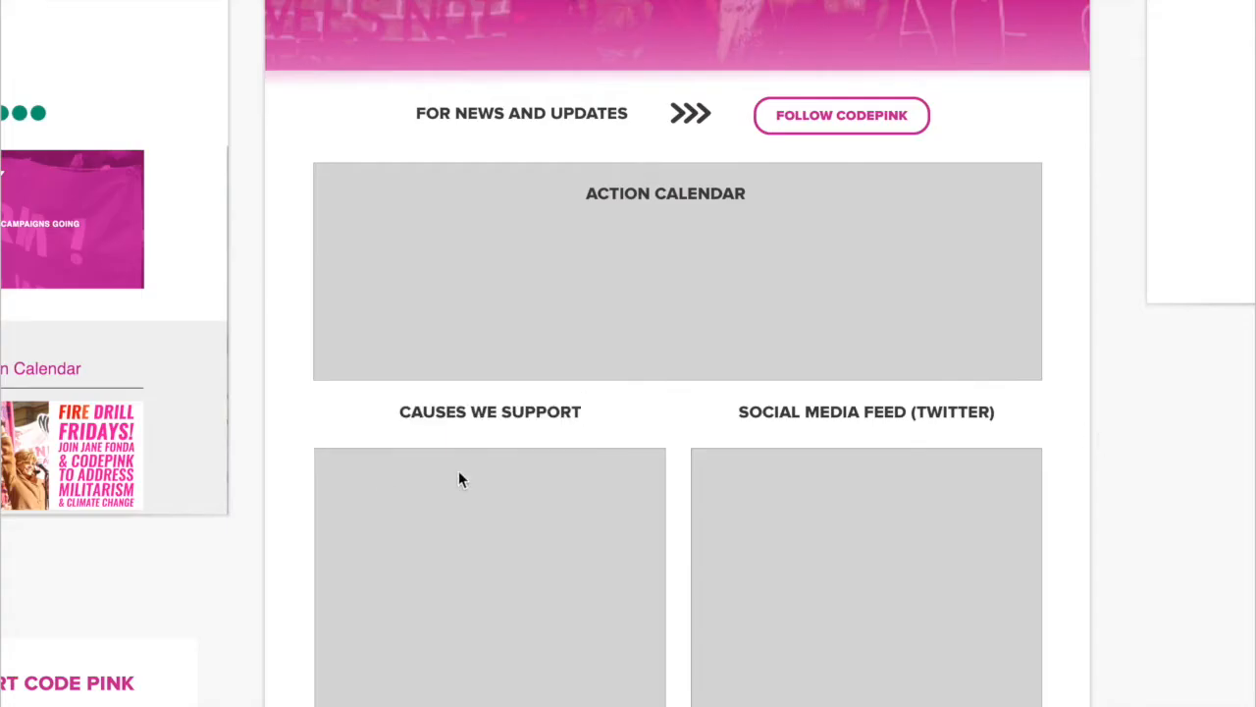
double_click(820, 411)
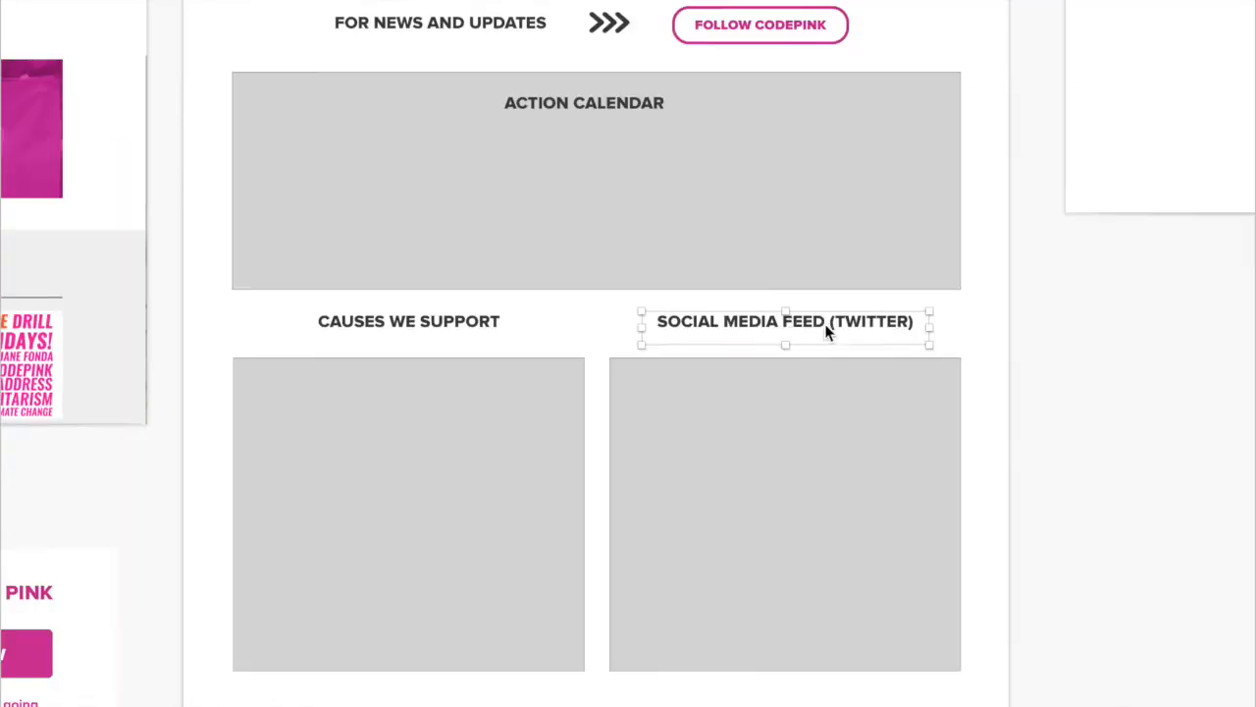
key("BackSpace")
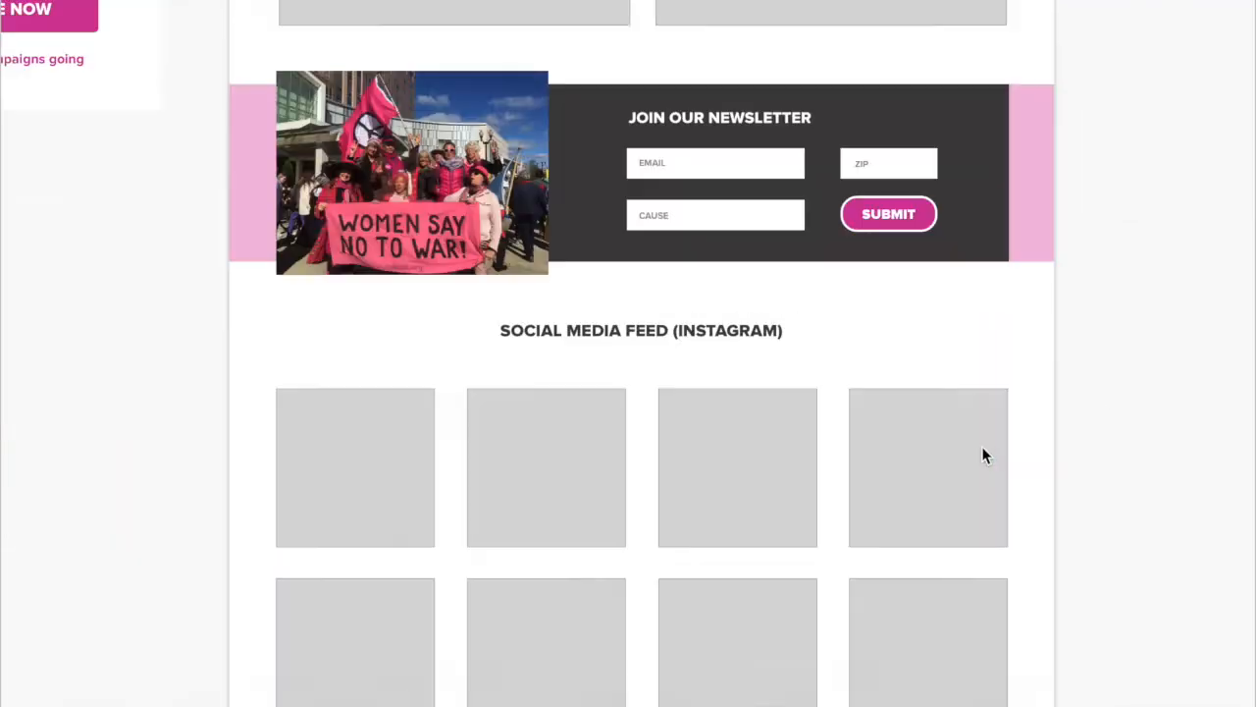
Move the SOCIAL MEDIA FEED (INSTAGRAM) heading over the right-hand squares and delete three of the four left-hand squares
left_click(653, 331)
left_click_drag(672, 223, 906, 235)
key("BackSpace")
left_click(393, 548)
key("BackSpace")
left_click(393, 378)
key("BackSpace")
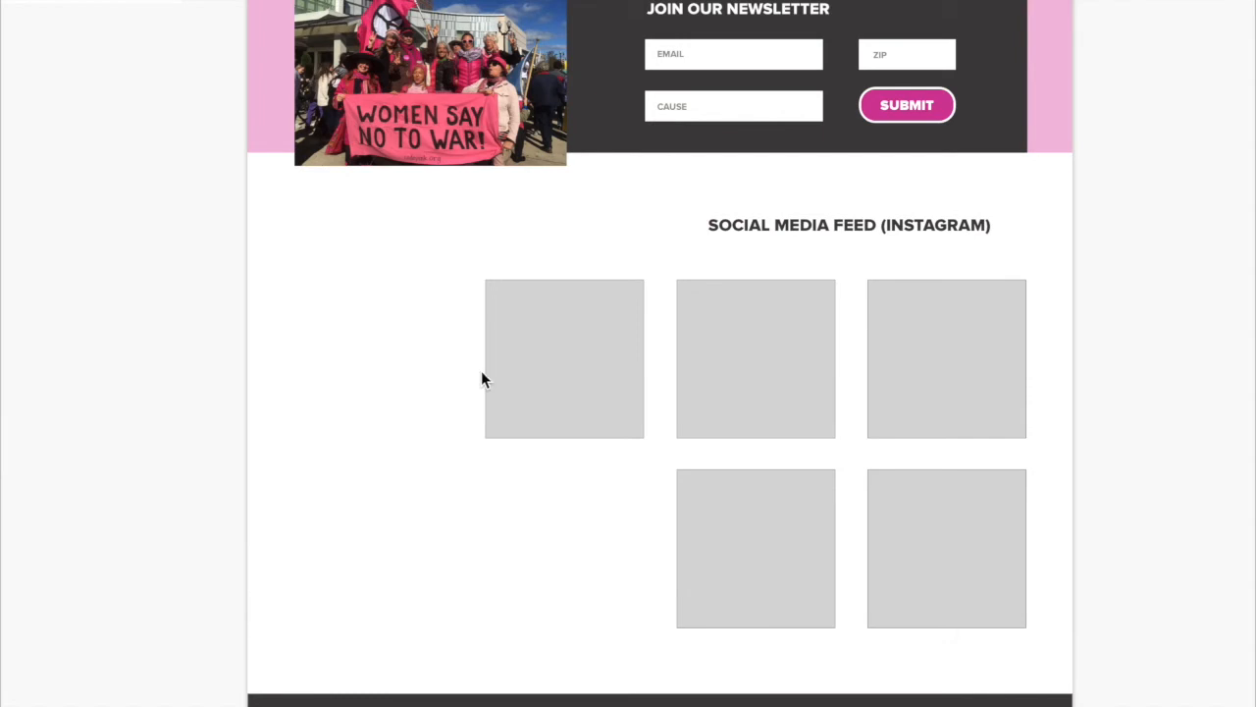
Enlarge the remaining left square to span both rows and head it STAY UP TO DATE WITH US ON SOCIAL MEDIA (TWITTER)
left_click(520, 373)
left_click_drag(484, 438, 294, 628)
left_click_drag(852, 228, 567, 281)
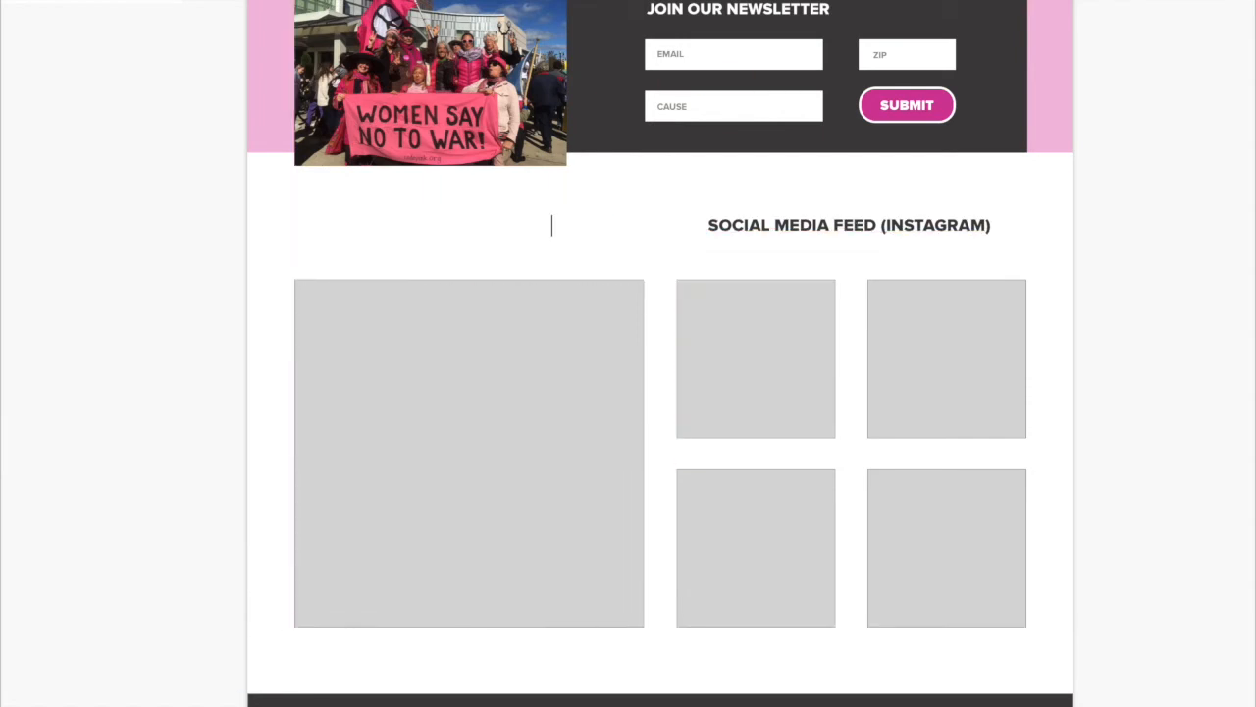
left_click(530, 295)
double_click(526, 246)
type("(TWITTER)")
left_click(685, 182)
Switch to the live CODEPINK homepage in the browser, review its issues and calendar sections, and open the page of all issues
scroll(685, 183, "up", 8)
scroll(685, 183, "down", 5)
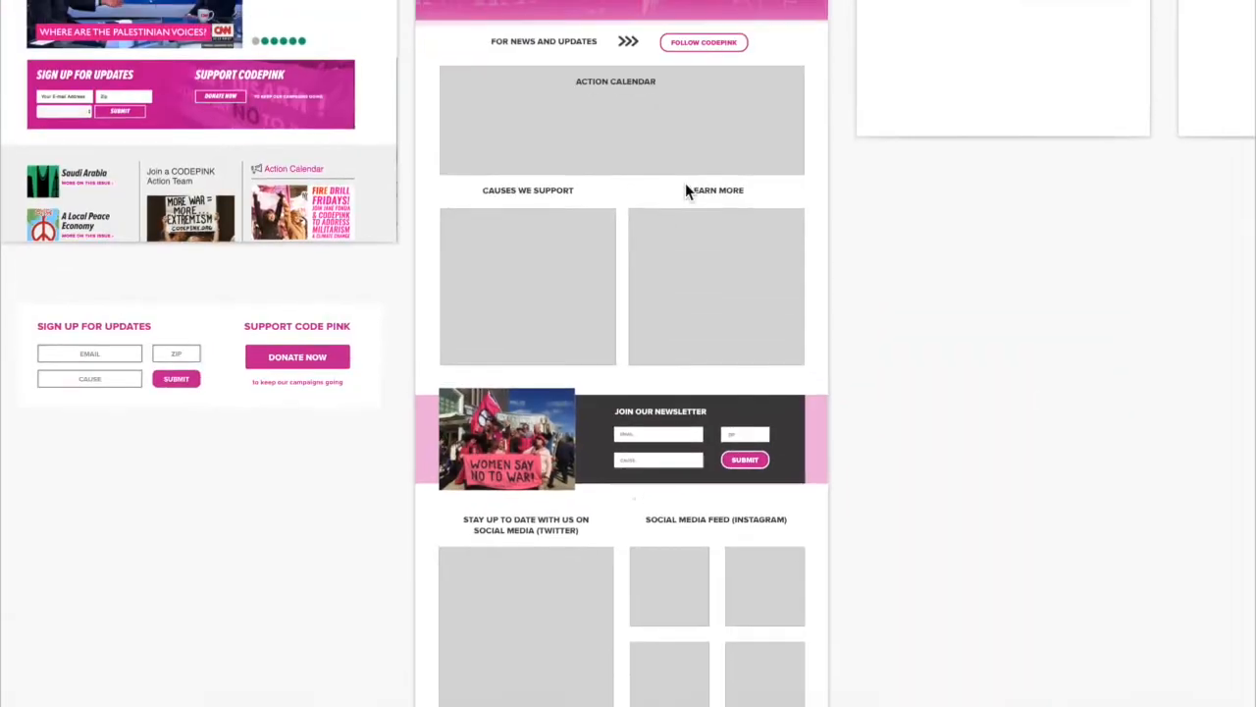
scroll(974, 480, "up", 2)
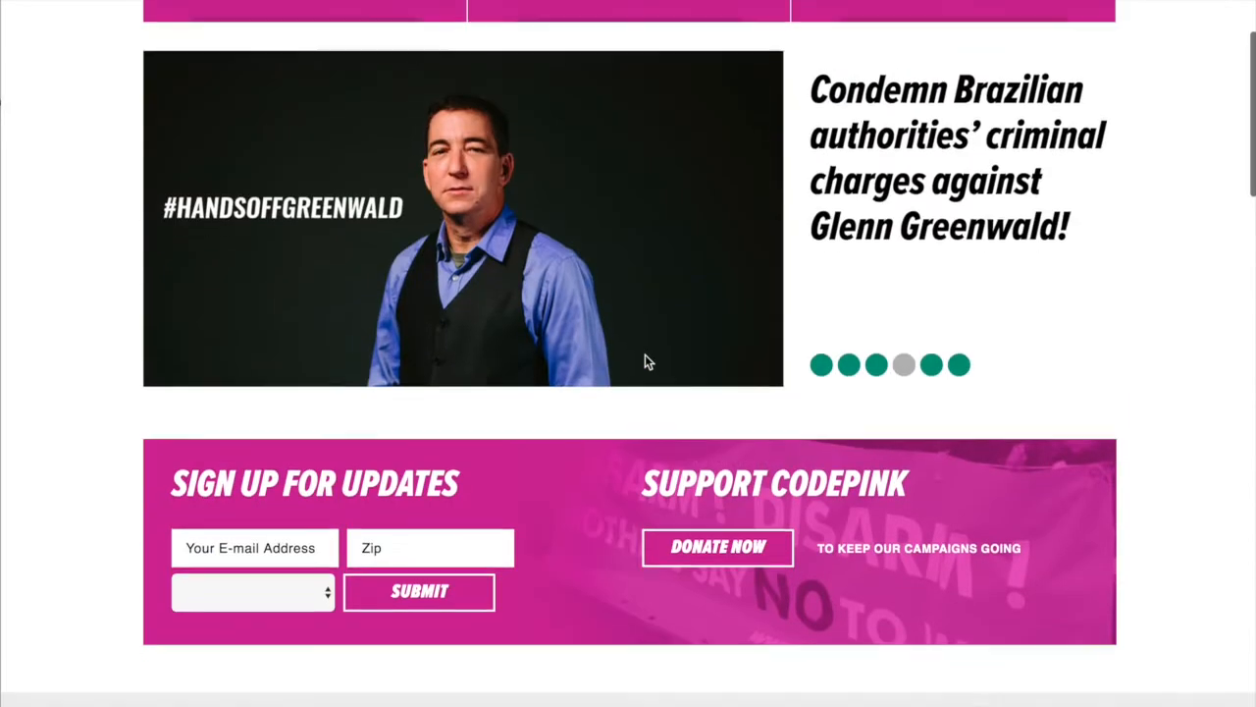
scroll(645, 354, "down", 5)
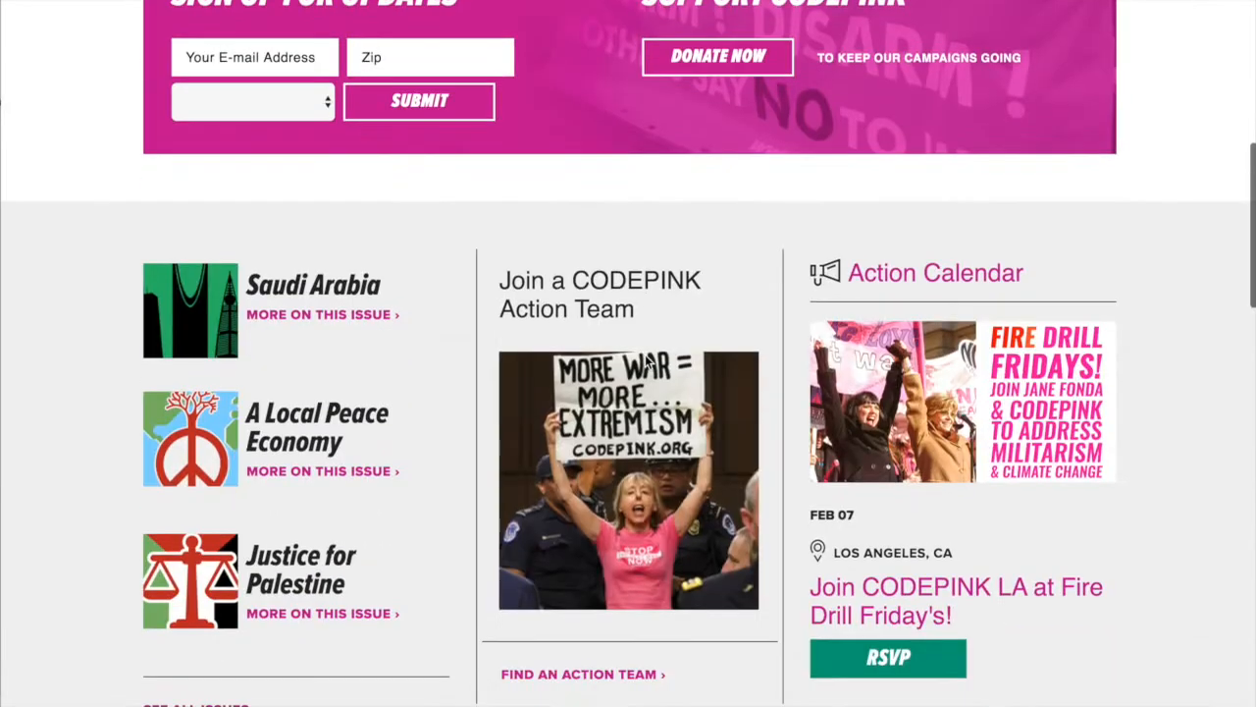
scroll(646, 360, "down", 2)
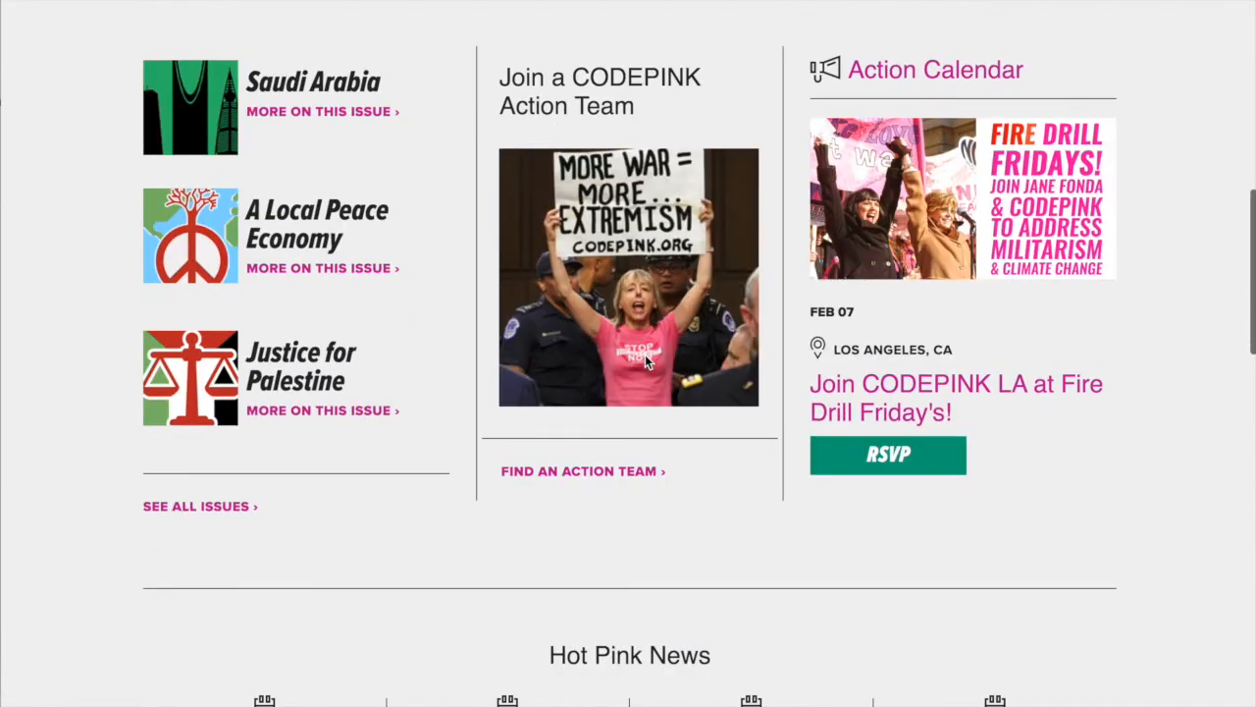
left_click(214, 506)
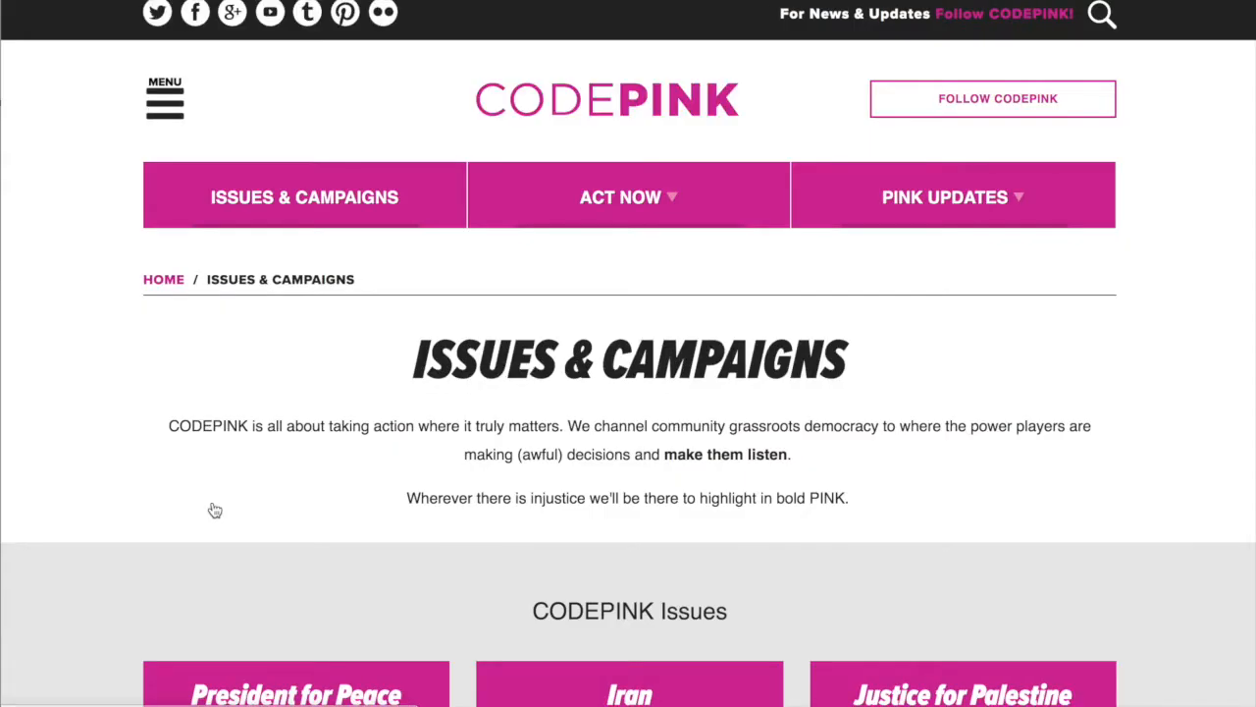
Examine the issue categories on the Issues & Campaigns page, loading the remaining ones
scroll(212, 509, "down", 6)
scroll(214, 509, "down", 6)
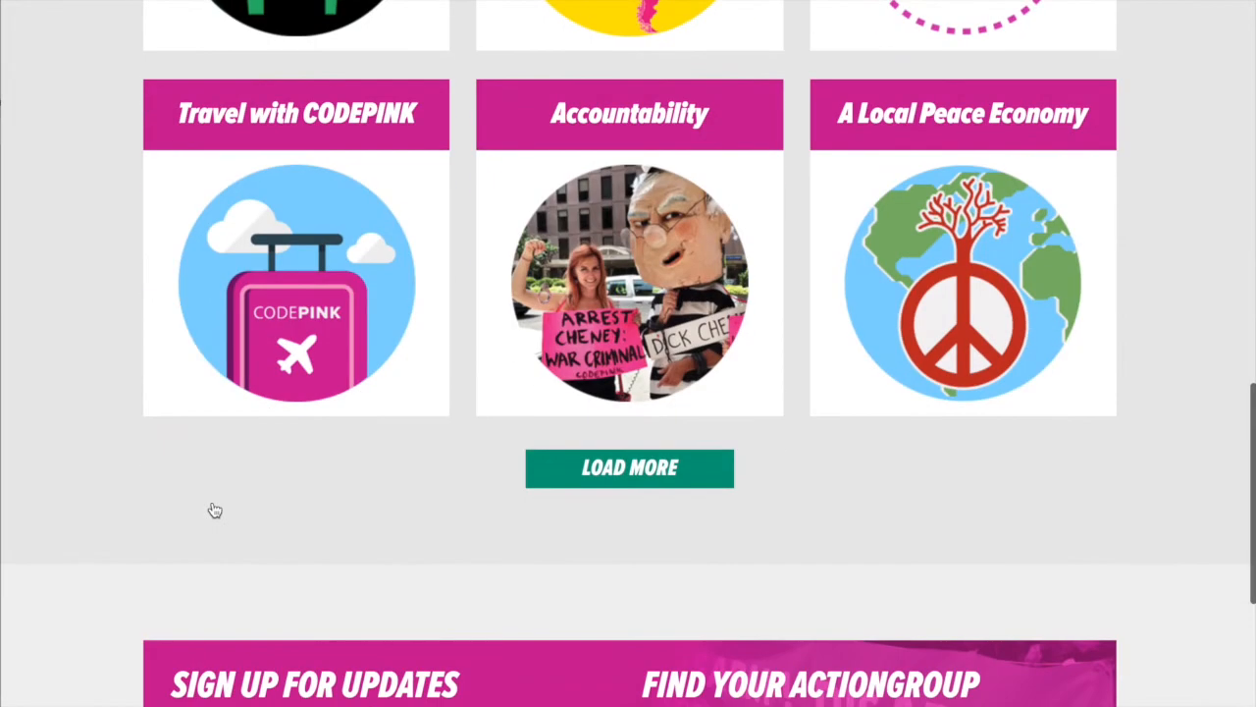
left_click(599, 479)
scroll(482, 373, "up", 8)
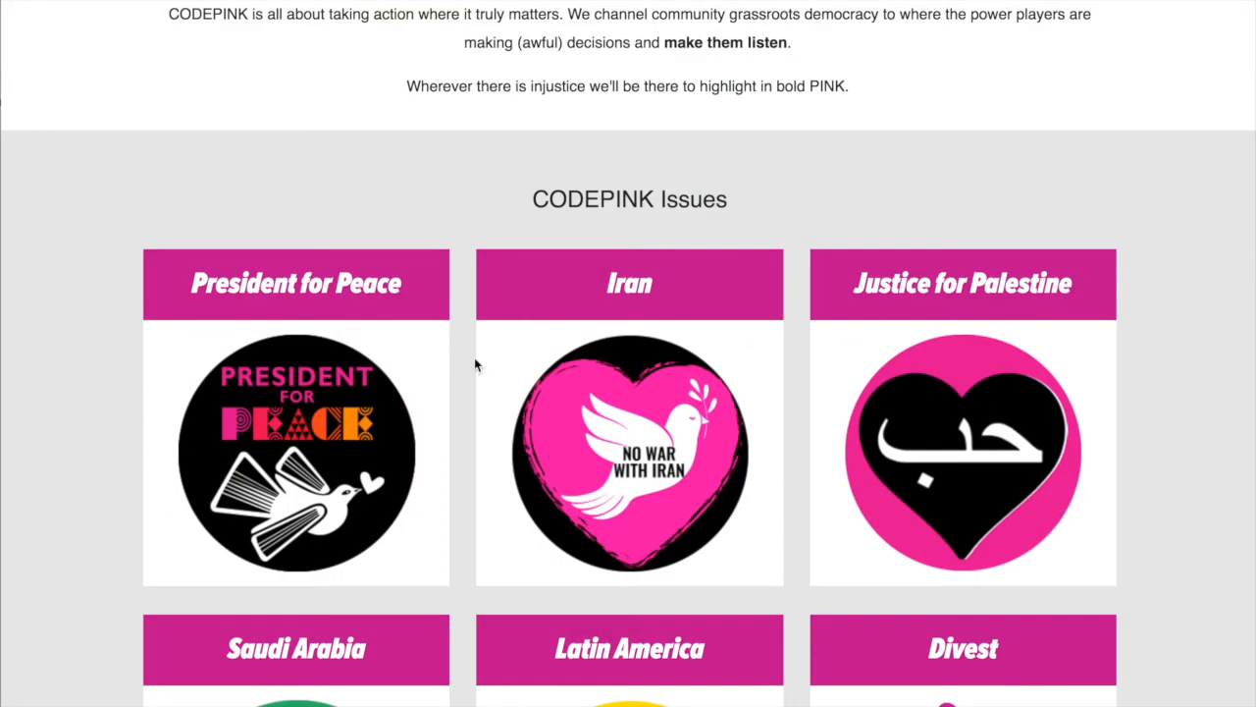
scroll(475, 365, "left", 3)
scroll(474, 365, "down", 7)
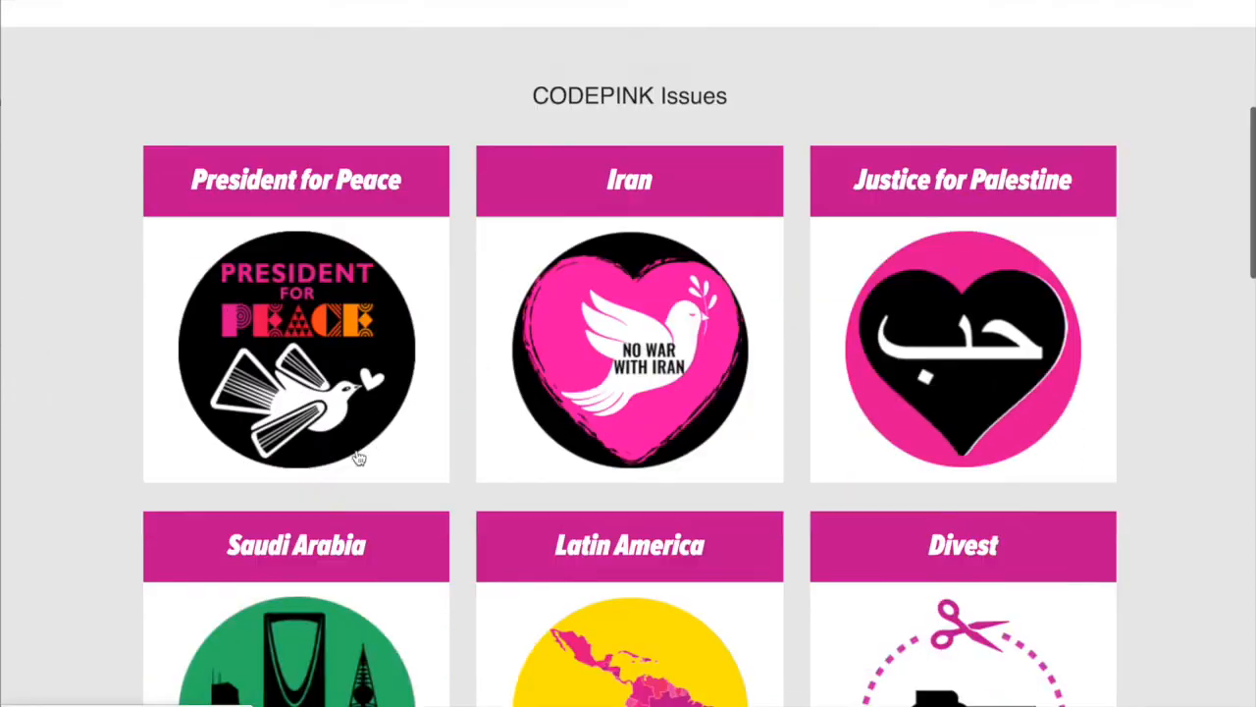
scroll(360, 458, "down", 6)
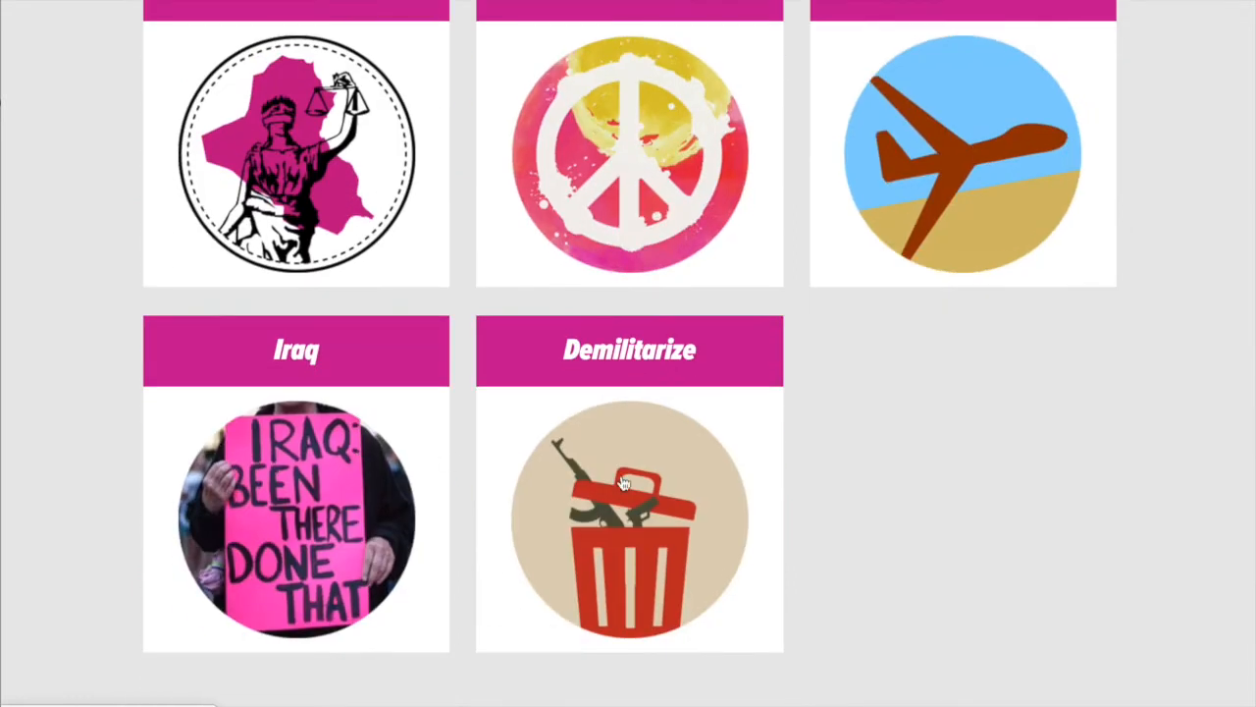
scroll(527, 323, "up", 15)
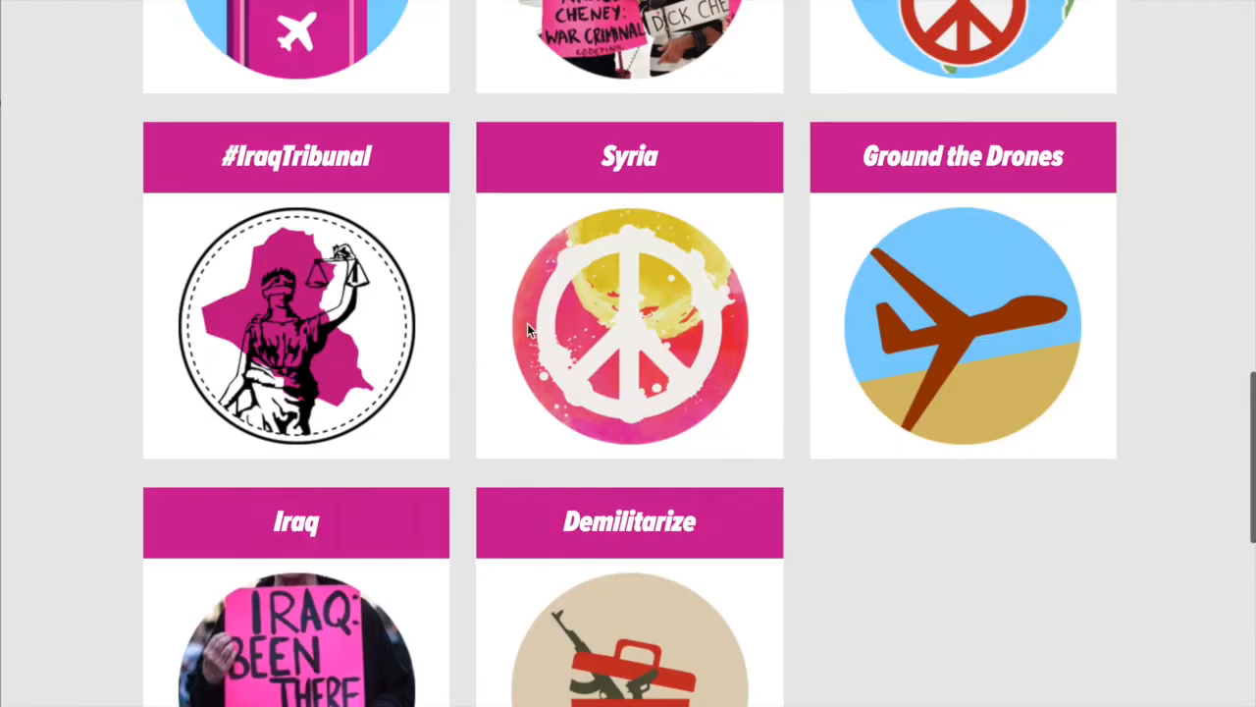
scroll(527, 331, "down", 4)
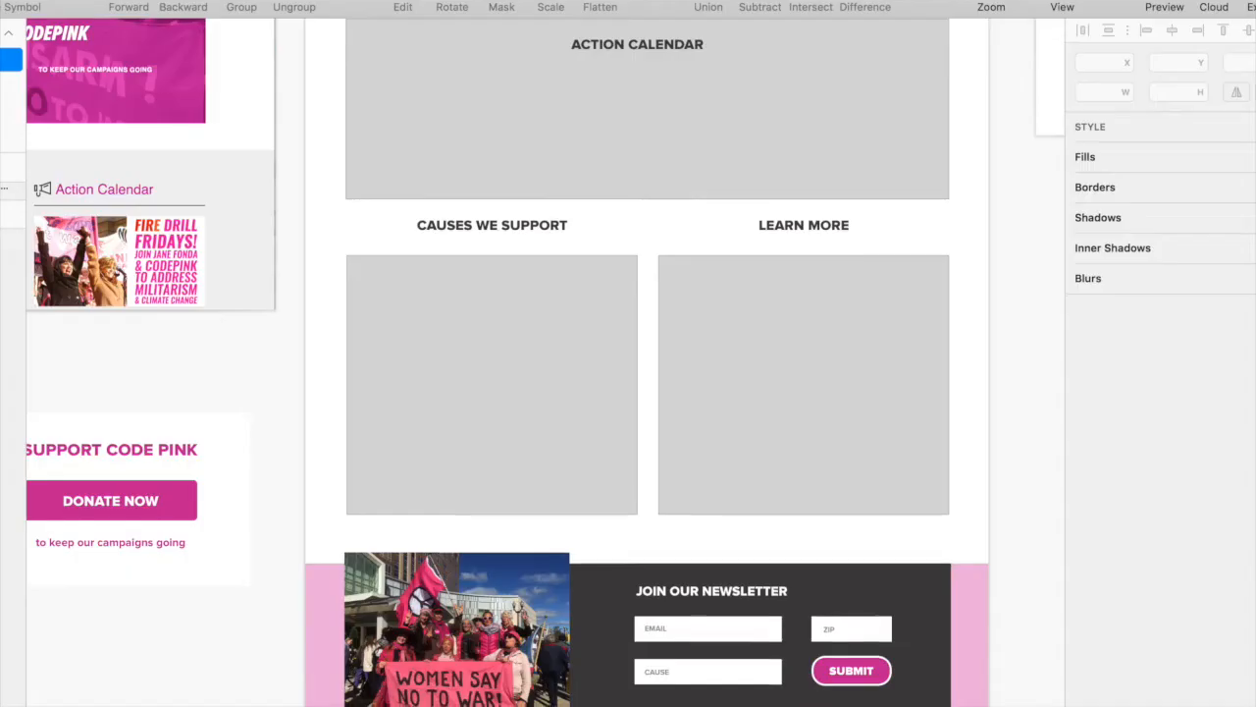
Switch back to Sketch and change the CAUSES WE SUPPORT heading to CODEPINK Issues
double_click(502, 224)
key("BackSpace")
type("CODEPINK Issues")
Shrink the left grey block to about 259 by 86 and duplicate it into a grid of two columns and four rows
left_click(589, 412)
left_click_drag(637, 513, 594, 281)
left_click_drag(426, 286, 525, 257)
key("super+d")
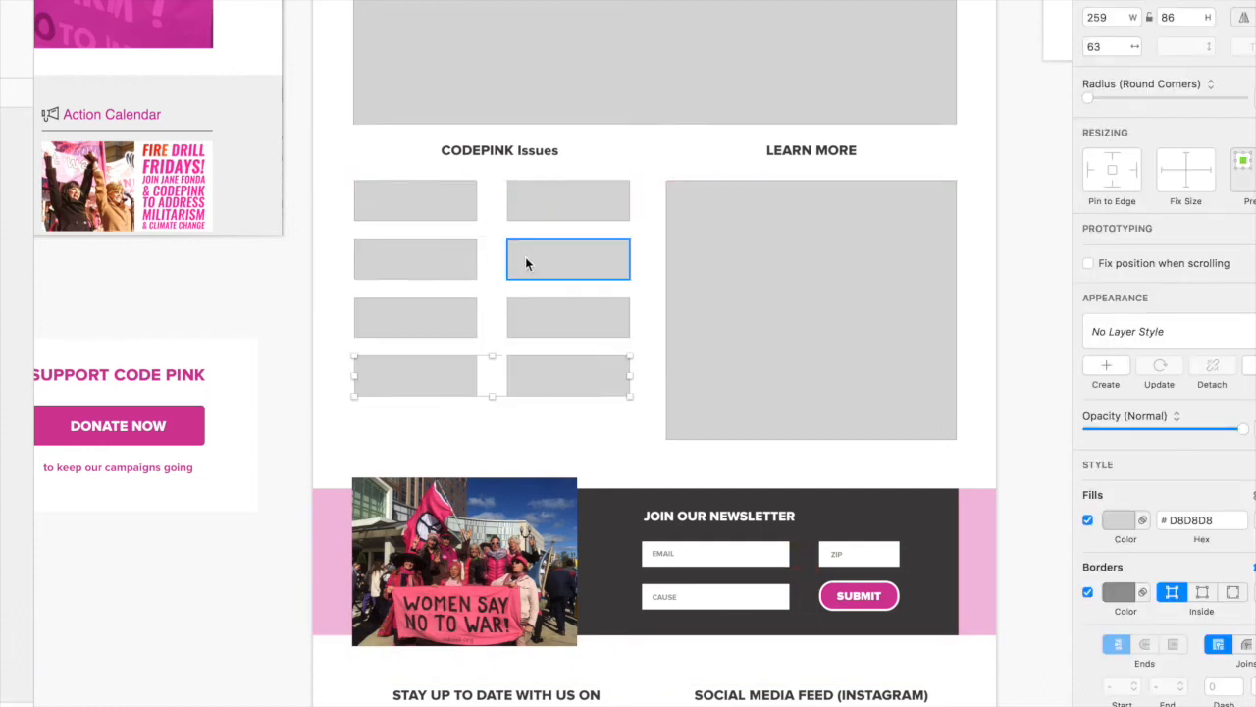
scroll(525, 257, "down", 5)
key("super+minus")
scroll(291, 216, "up", 4)
key("super+equal")
Remove the LEARN MORE heading with its block and fill the space with two more columns of small grey blocks
left_click(590, 284)
key("Delete")
left_click_drag(546, 342, 344, 422)
left_click_drag(493, 370, 820, 195)
left_click_drag(576, 218, 556, 221)
left_click(749, 326)
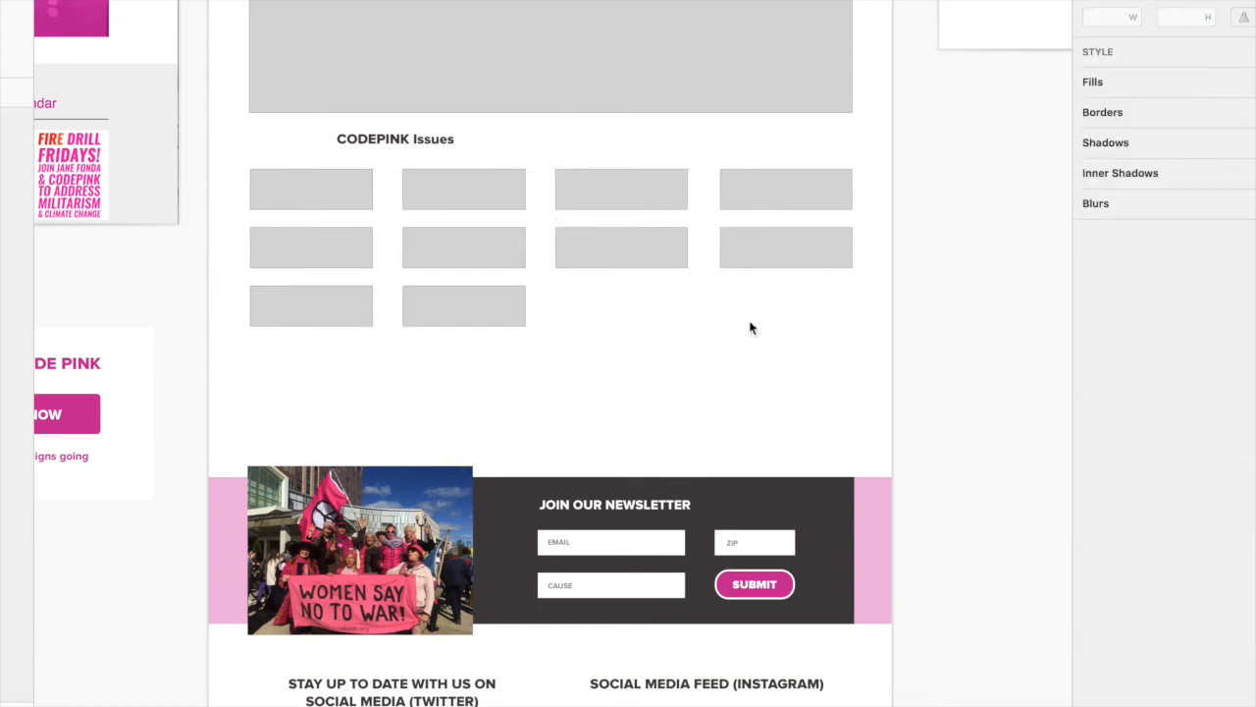
Rebuild the small blocks, about 110 high, as an evenly spaced four-by-four grid across the content width
left_click_drag(529, 356, 327, 193)
key("Delete")
left_click_drag(650, 155, 647, 258)
left_click_drag(647, 257, 482, 257)
key("super+d")
left_click_drag(786, 341, 295, 192)
left_click_drag(225, 218, 250, 217)
left_click_drag(551, 268, 549, 295)
left_click_drag(631, 204, 630, 346)
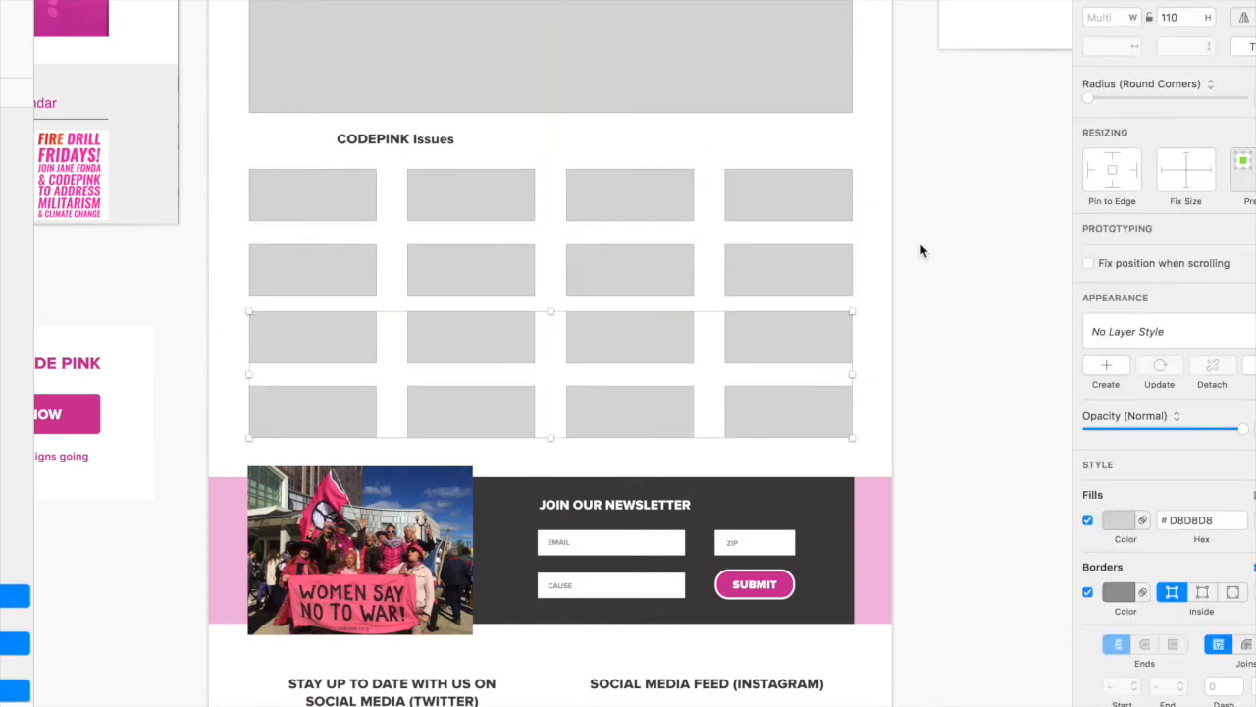
left_click(919, 245)
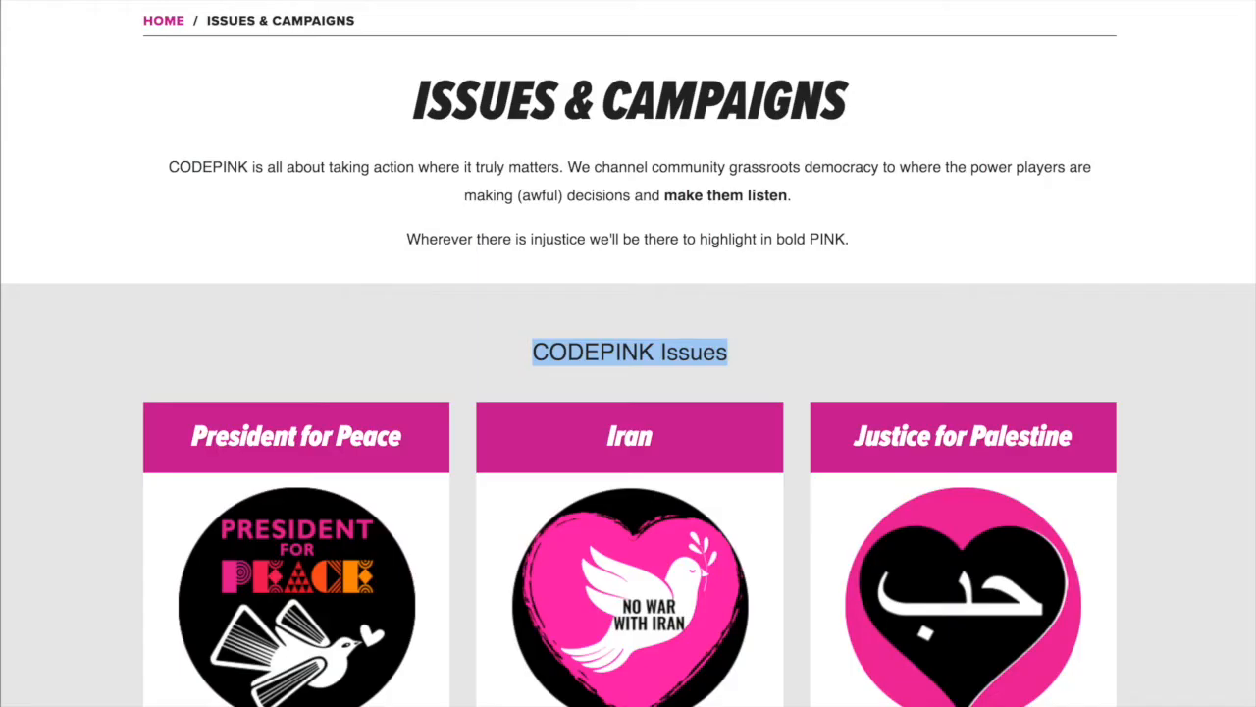
Scale down the eight issue cards and copy the last column beside itself to form five columns
scroll(628, 392, "down", 2)
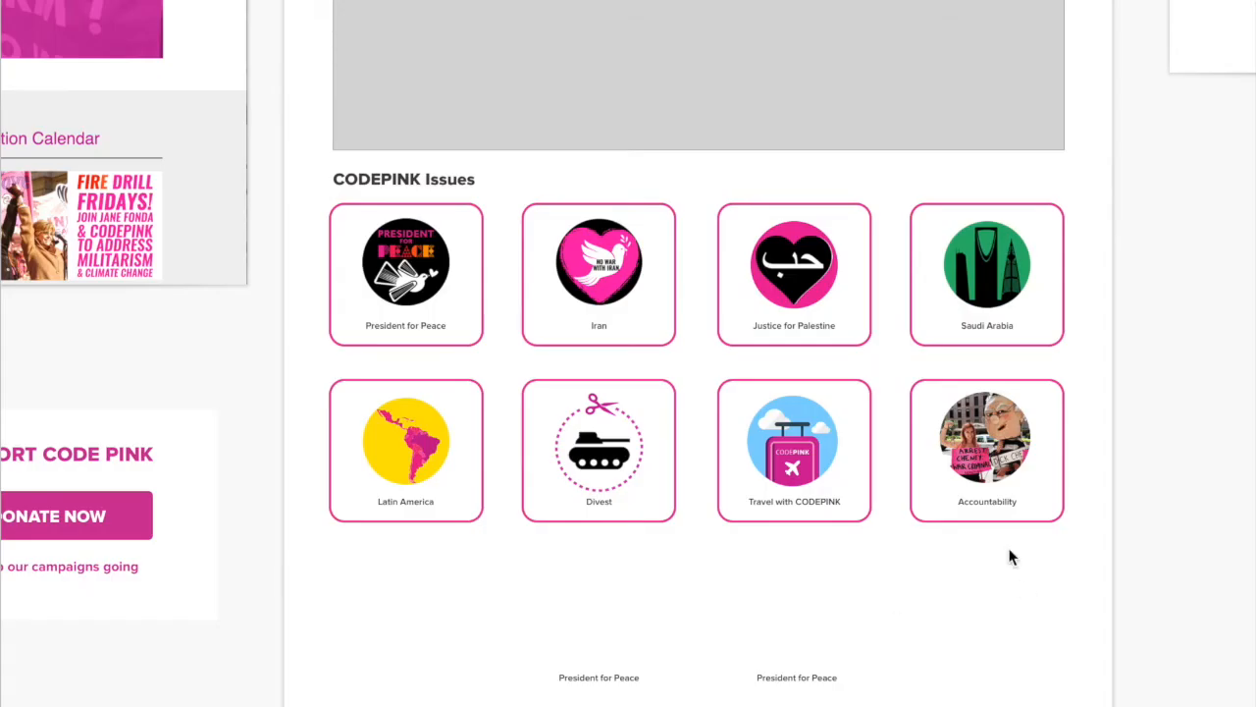
left_click_drag(1013, 558, 398, 285)
left_click_drag(1065, 521, 873, 438)
scroll(874, 438, "up", 1)
left_click_drag(879, 535, 931, 309)
left_click_drag(1059, 577, 344, 324)
left_click_drag(1128, 278, 981, 320)
left_click_drag(975, 586, 940, 369)
left_click_drag(940, 369, 1056, 369)
scroll(953, 555, "up", 1)
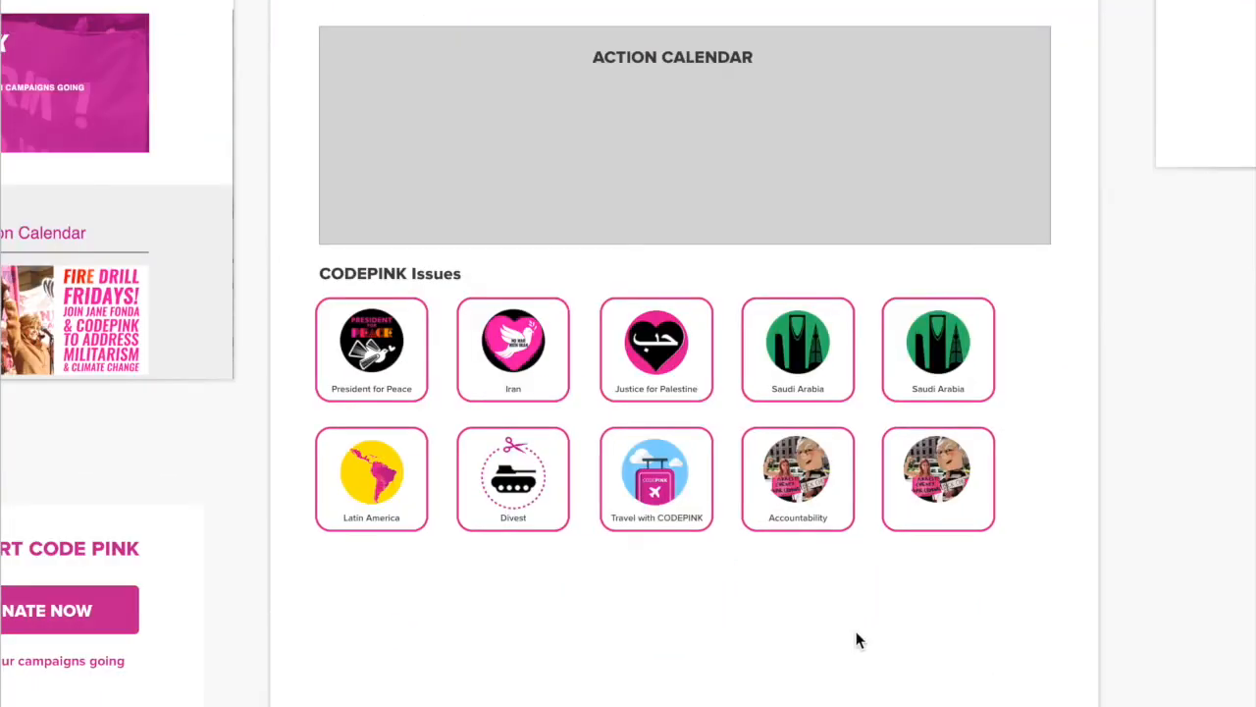
Copy the second row's cards from Latin America to Accountability below as a third row
left_click_drag(858, 595, 346, 353)
left_click_drag(816, 567, 378, 473)
left_click_drag(381, 475, 381, 601)
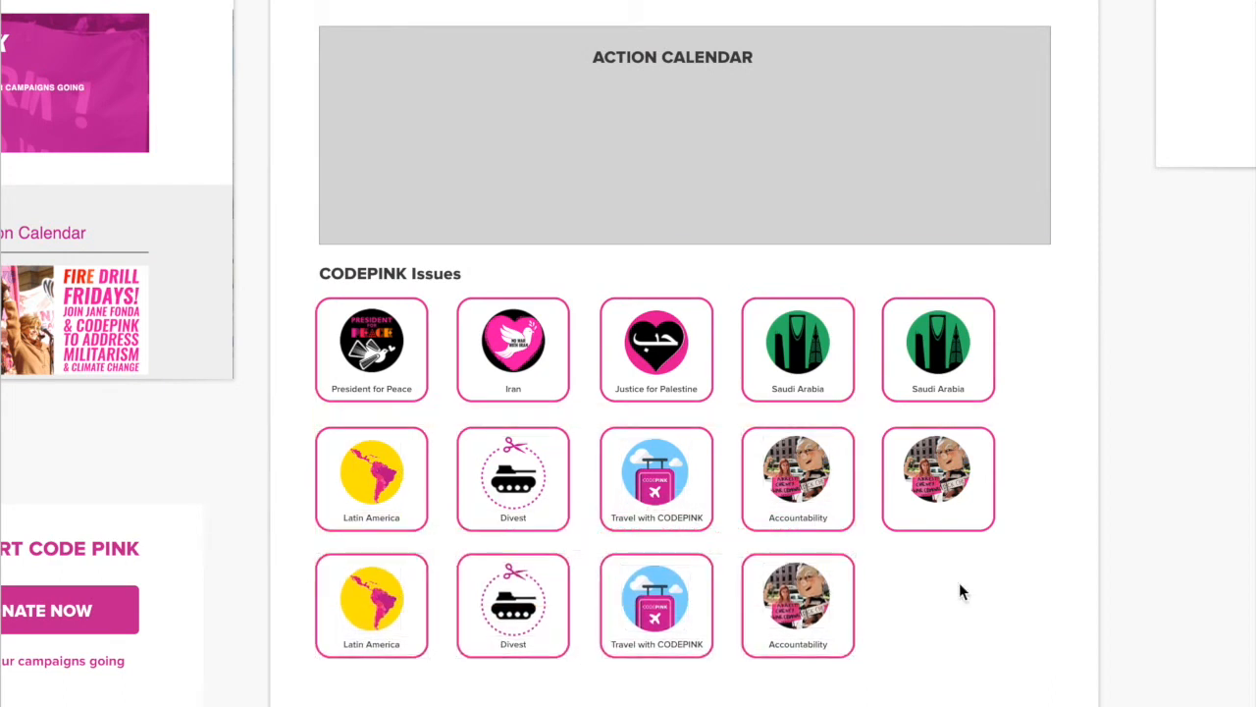
Scale all issue cards down slightly and even out the horizontal gaps between their columns
left_click_drag(960, 589, 363, 339)
scroll(816, 617, "right", 2)
left_click_drag(816, 617, 751, 599)
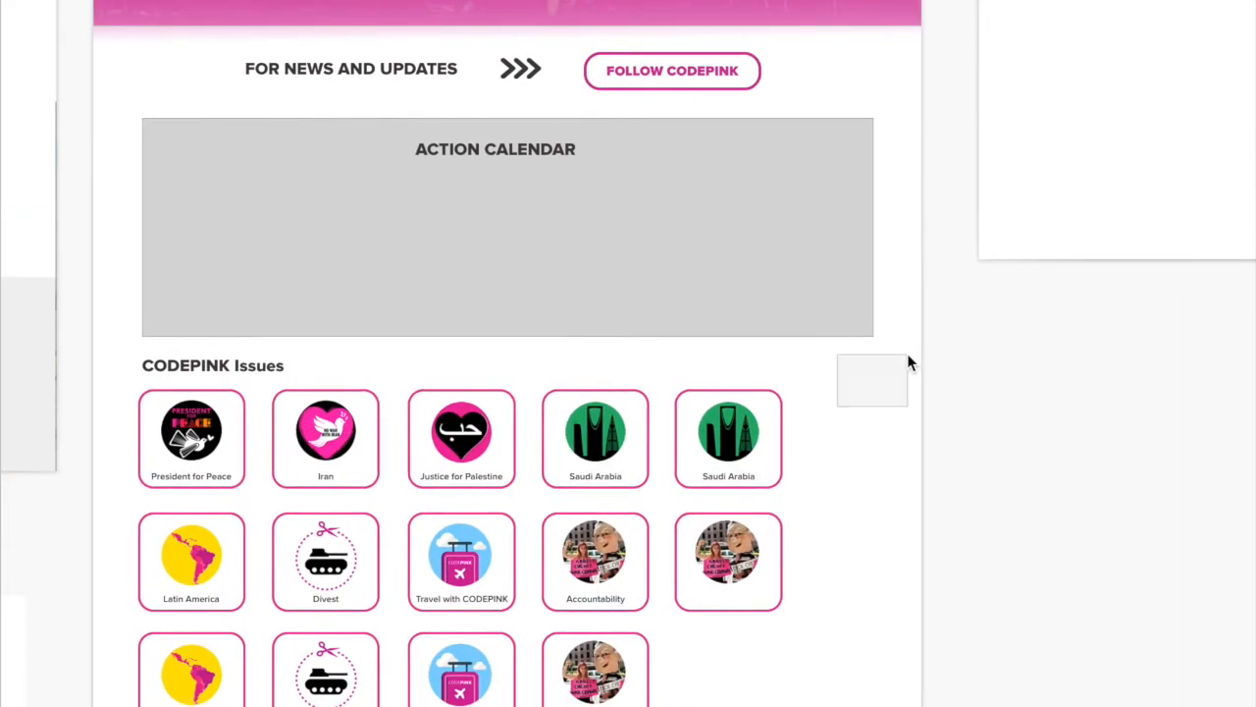
left_click_drag(827, 422, 471, 677)
left_click_drag(602, 555, 607, 554)
left_click_drag(827, 422, 618, 677)
left_click_drag(740, 555, 746, 555)
left_click_drag(830, 420, 741, 569)
left_click_drag(746, 552, 752, 552)
scroll(1033, 406, "left", 2)
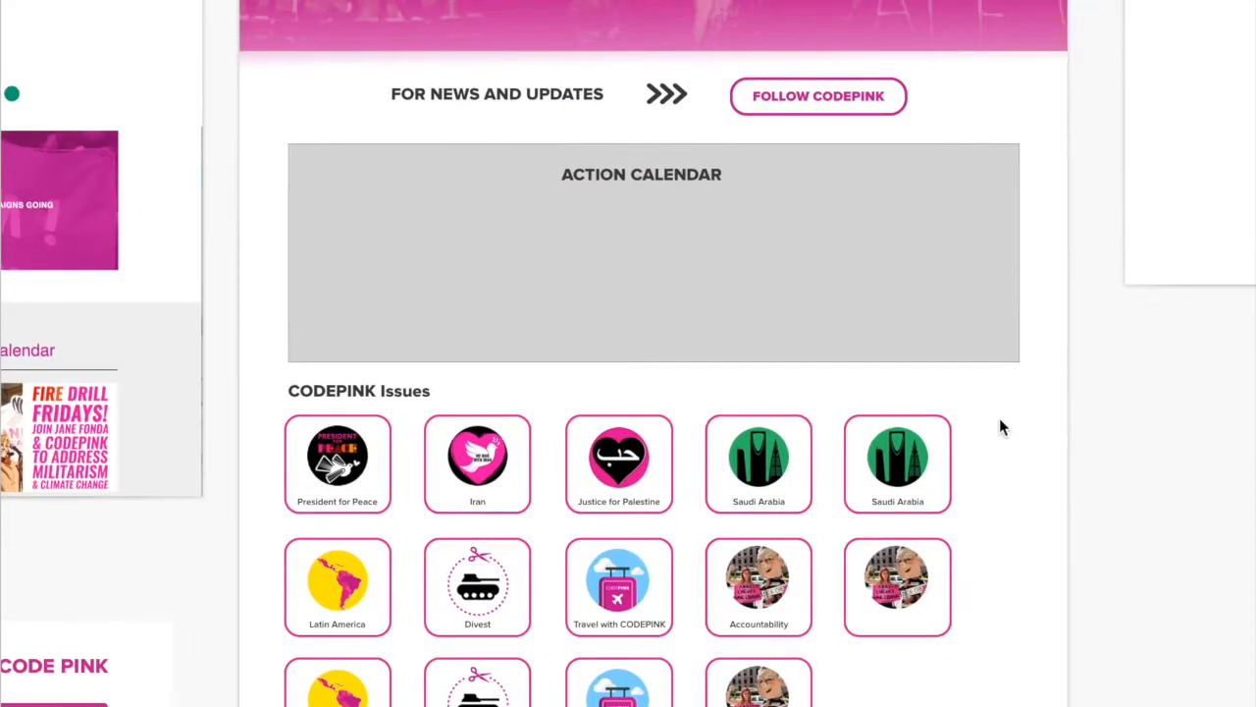
Move the second row of five issue cards down below the four-card row
scroll(1003, 488, "down", 1)
scroll(1003, 490, "down", 2)
left_click_drag(991, 361, 319, 411)
left_click_drag(633, 389, 636, 620)
key("super+z")
left_click_drag(995, 366, 319, 434)
left_click_drag(599, 390, 598, 622)
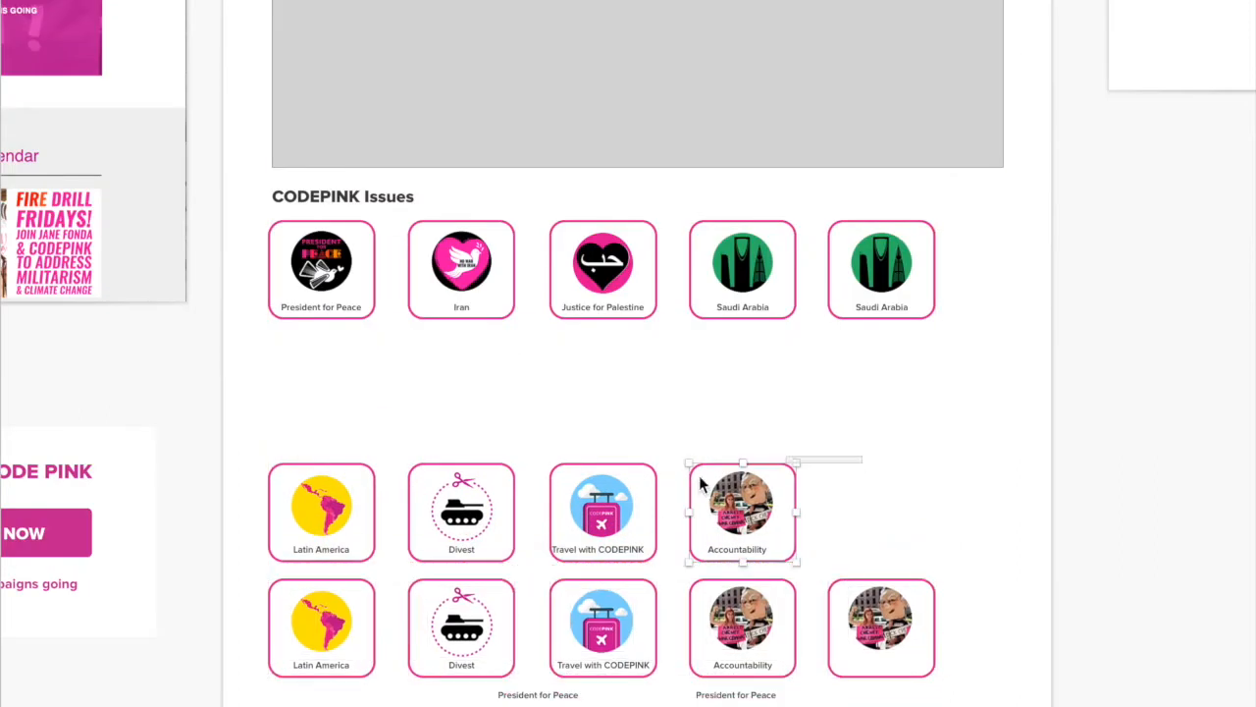
Stagger the four-card row centred under the first row and bring the five-card bottom row up beneath it
left_click_drag(855, 462, 319, 530)
left_click_drag(601, 506, 703, 386)
key("super+z")
left_click_drag(1064, 552, 319, 501)
left_click_drag(475, 525, 545, 402)
left_click_drag(978, 562, 324, 668)
left_click_drag(343, 630, 343, 523)
Centre the three card rows on the artboard and lower them to leave space under the CODEPINK Issues heading
scroll(344, 522, "up", 2)
left_click_drag(1011, 368, 394, 601)
scroll(1059, 434, "up", 2)
left_click_drag(1059, 434, 378, 677)
left_click_drag(393, 648, 393, 666)
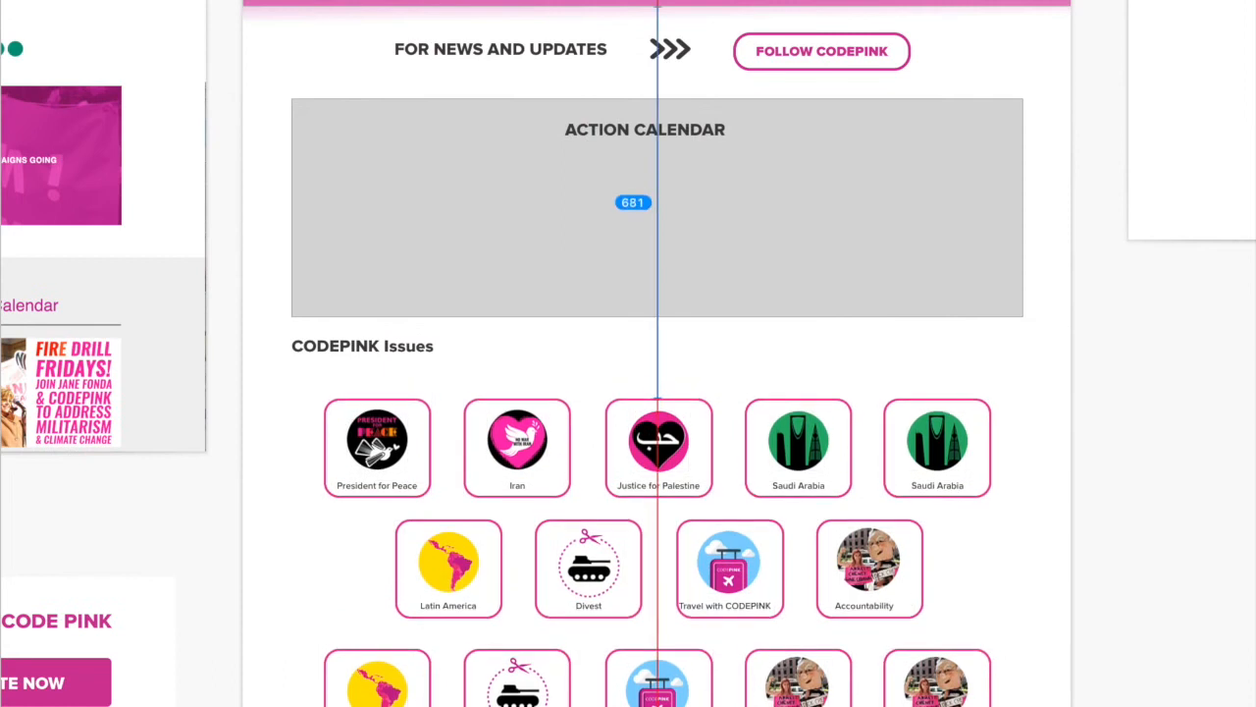
Delete the leftover label near the issue cards
scroll(281, 509, "down", 4)
left_click(281, 508)
left_click(249, 416)
key("BackSpace")
Try a full-width light pink band behind the issue cards, sent backward and stretched to cover all three rows
left_click(565, 550)
key("alt+super+Down")
key("alt+super+Down")
key("alt+super+Down")
key("alt+super+Down")
key("alt+super+Down")
left_click_drag(631, 390, 630, 163)
left_click_drag(630, 567, 630, 549)
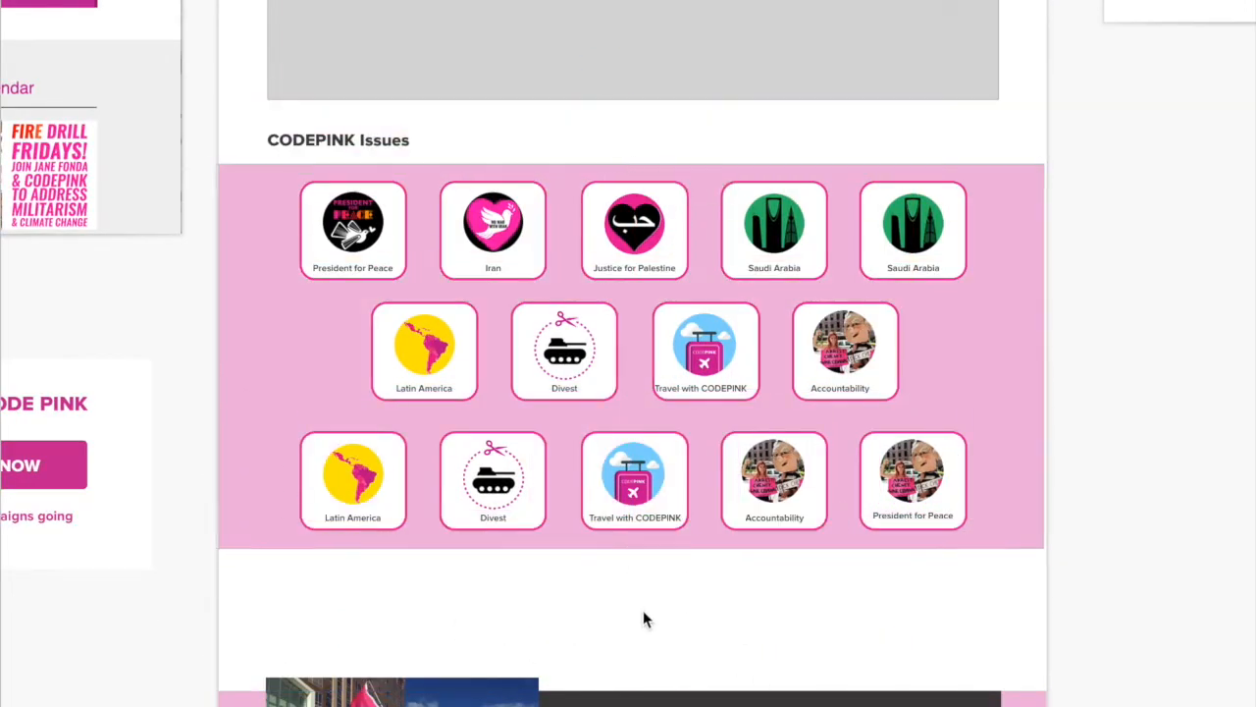
left_click(641, 608)
scroll(643, 609, "up", 2)
left_click(691, 474)
key("shift+Right")
left_click(671, 703)
scroll(670, 703, "up", 3)
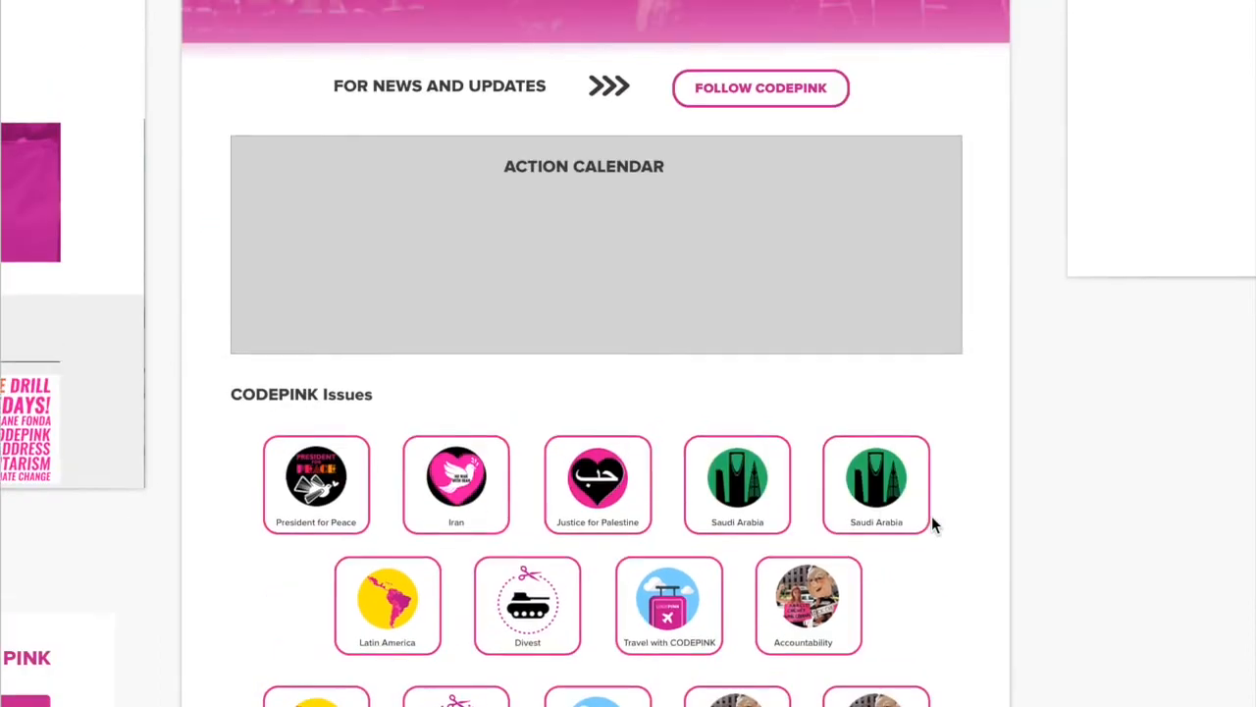
Try removing the pink rounded outlines from the first-row issue cards
scroll(537, 392, "down", 1)
left_click(648, 452)
key("BackSpace")
scroll(707, 456, "up", 2)
left_click(783, 456)
key("BackSpace")
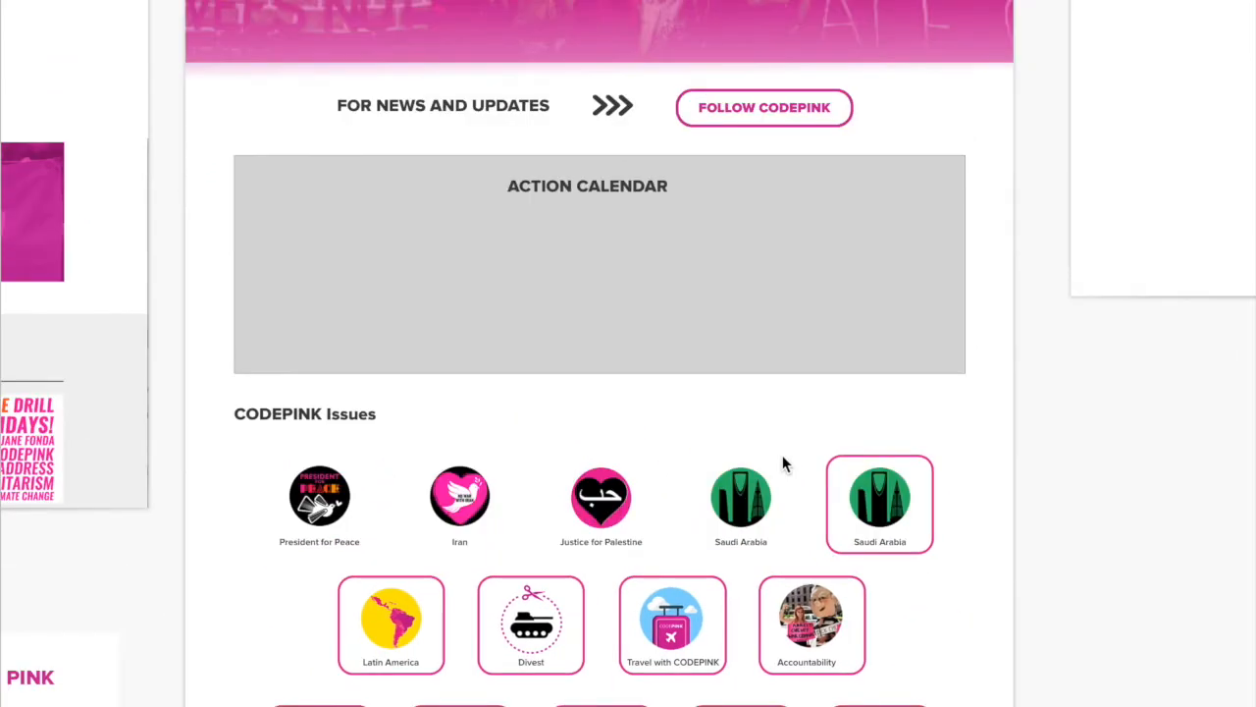
Undo the removal of the pink outlines from the first-row cards
key("super+z")
key("super+z")
key("super+z")
key("super+z")
scroll(763, 427, "down", 2)
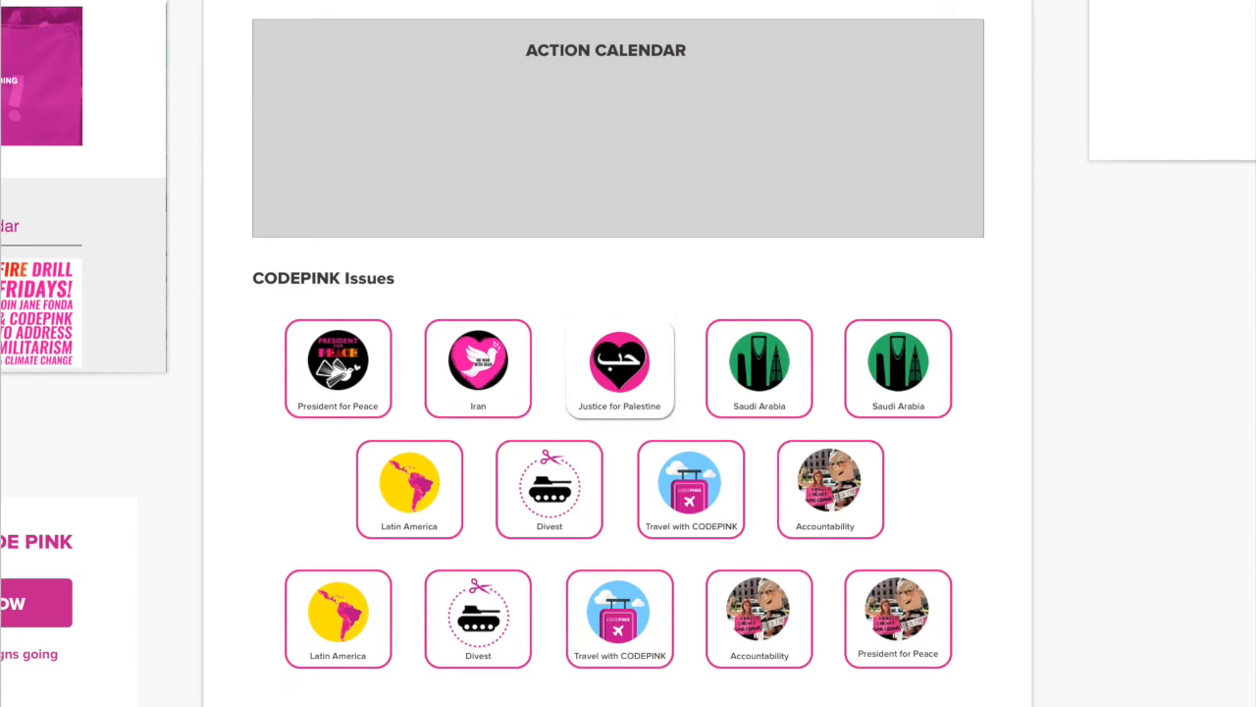
Replace the pink outlines on the first three issue cards with a soft drop shadow and capitalise the section heading as CODEPINK ISSUES
scroll(1043, 555, "up", 3)
scroll(1043, 556, "down", 2)
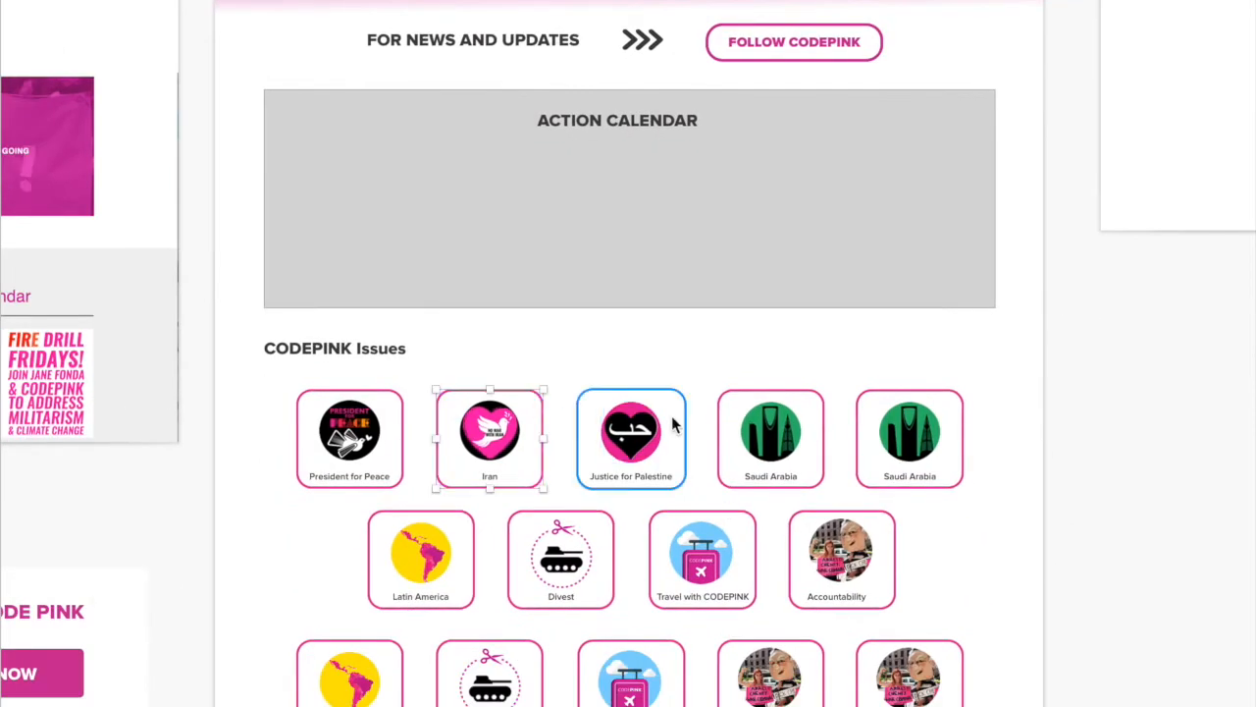
left_click_drag(677, 424, 536, 423)
key("super+z")
key("super+shift+z")
scroll(565, 360, "up", 2)
scroll(565, 359, "down", 2)
left_click(416, 416)
key("Delete")
left_click(413, 423)
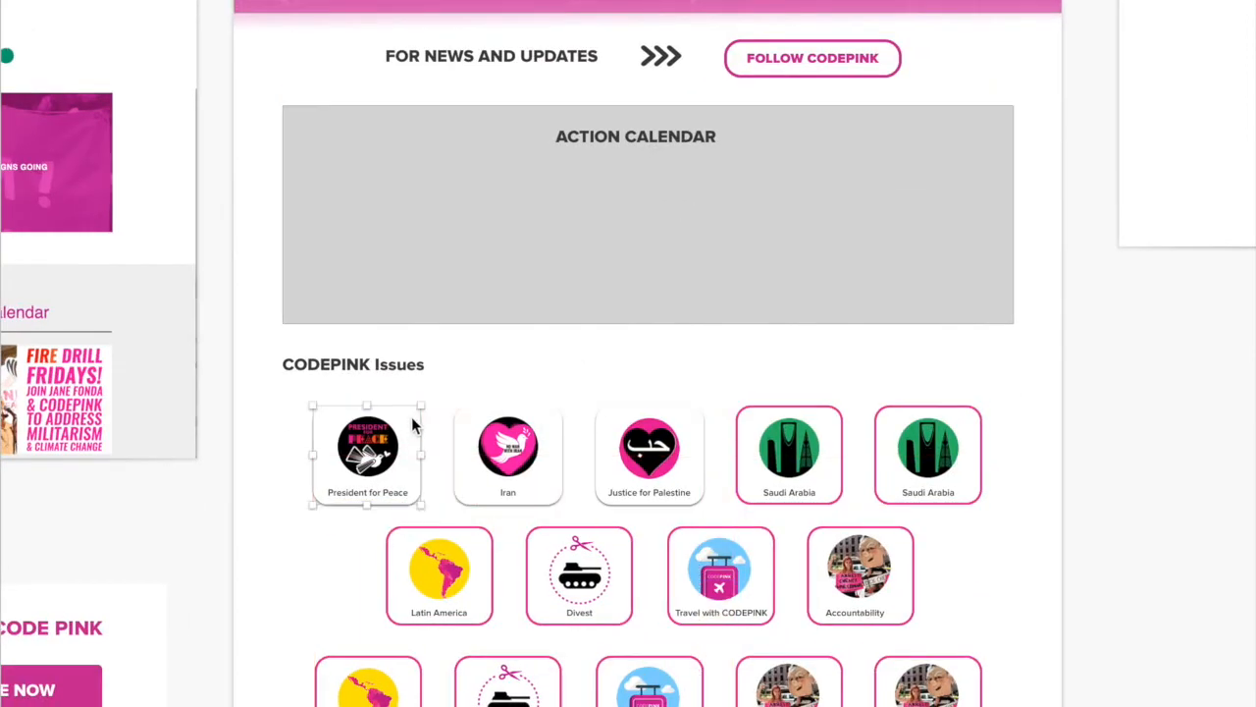
left_click(475, 387)
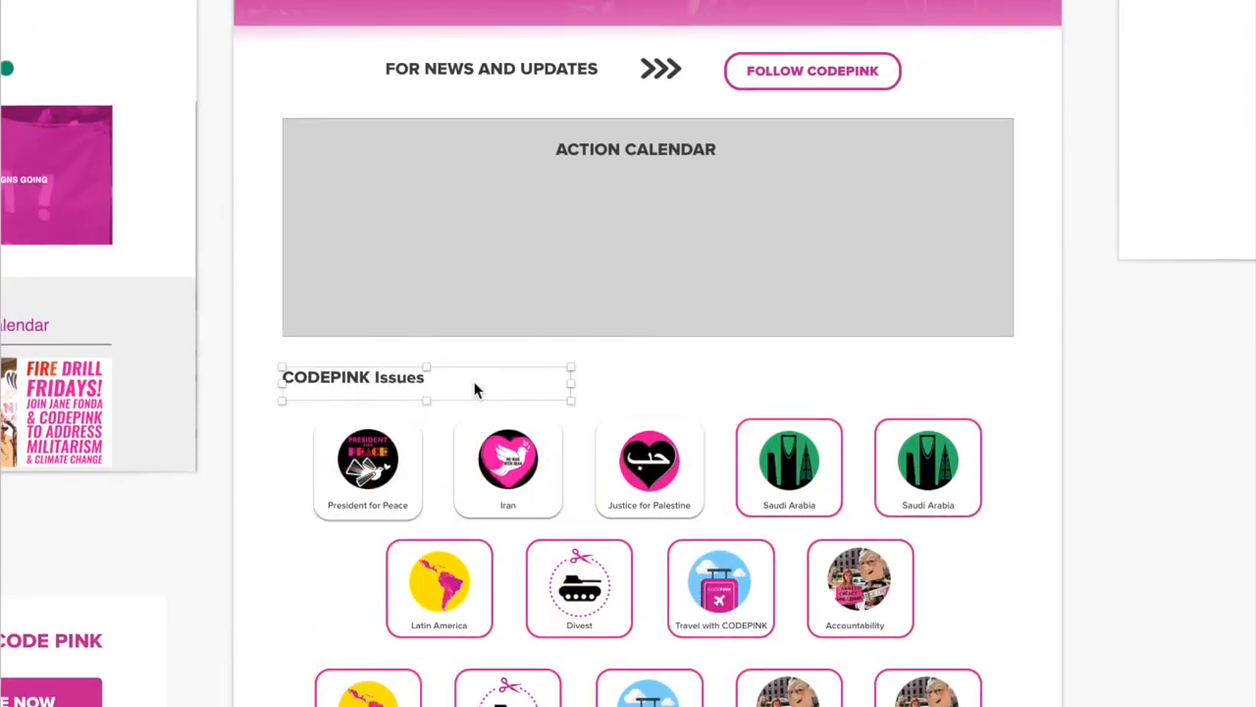
scroll(477, 390, "up", 3)
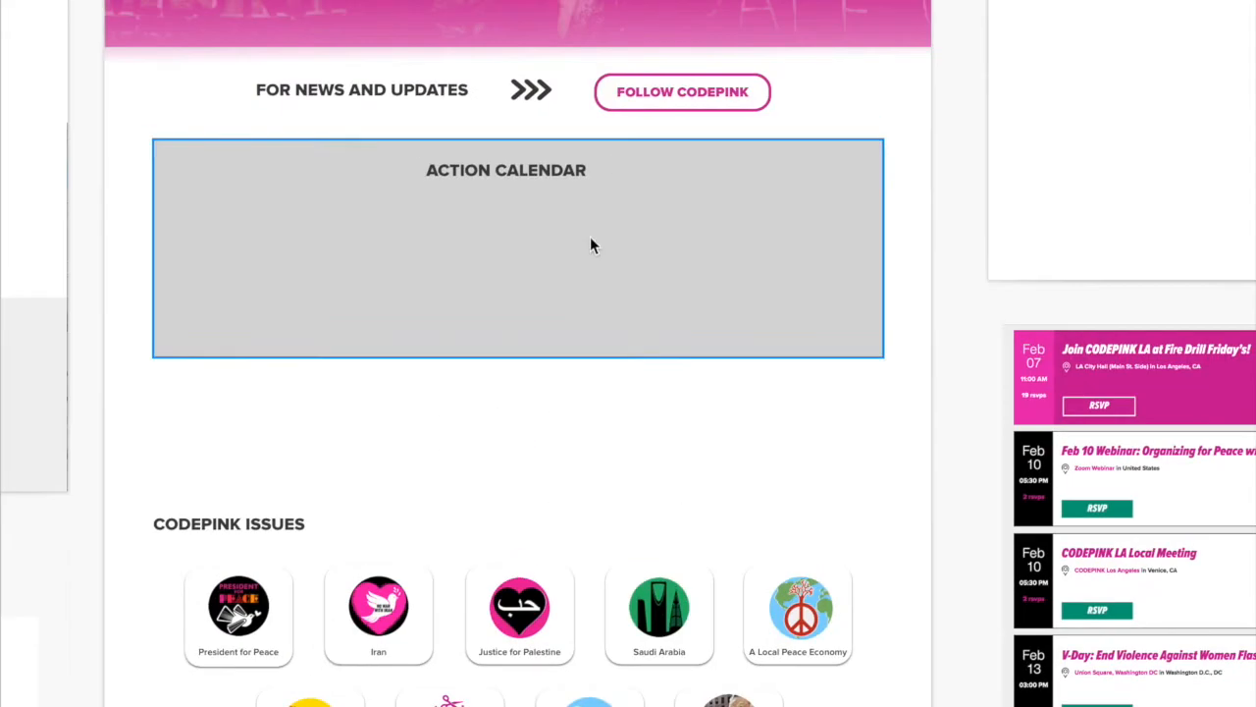
Shrink the grey ACTION CALENDAR placeholder to a header strip and fill it with pink #EB37B3 sampled from the reference calendar
left_click_drag(517, 357, 524, 227)
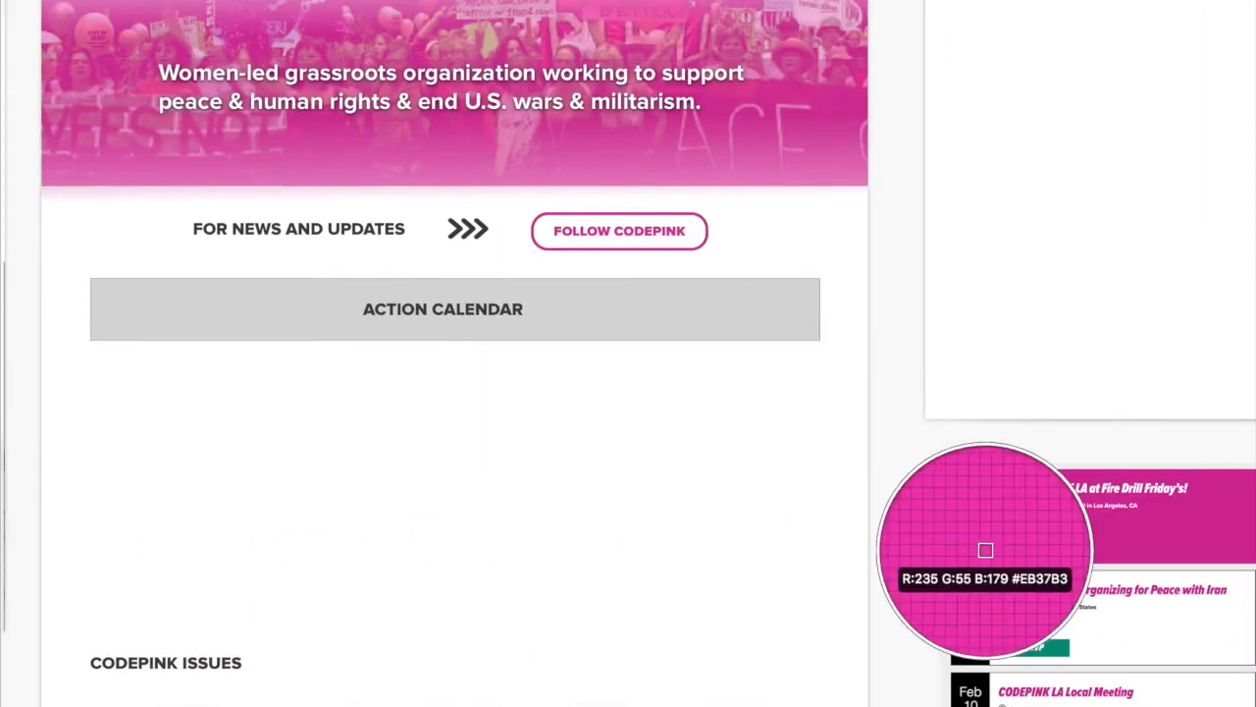
left_click(982, 546)
Build four equal white event columns with dark outlines under the calendar header, closed off by a pink strip beneath them
left_click_drag(246, 313, 247, 376)
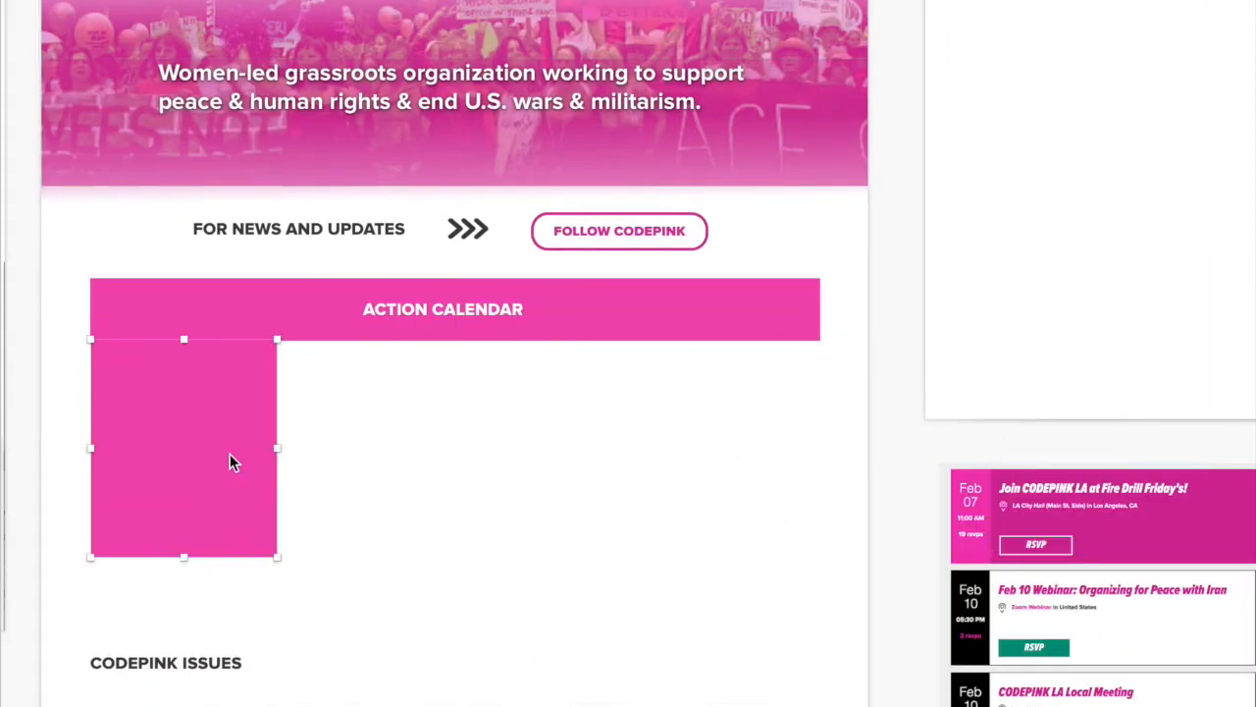
left_click_drag(202, 442, 396, 442)
key("super+d")
key("super+d")
left_click_drag(866, 449, 820, 449)
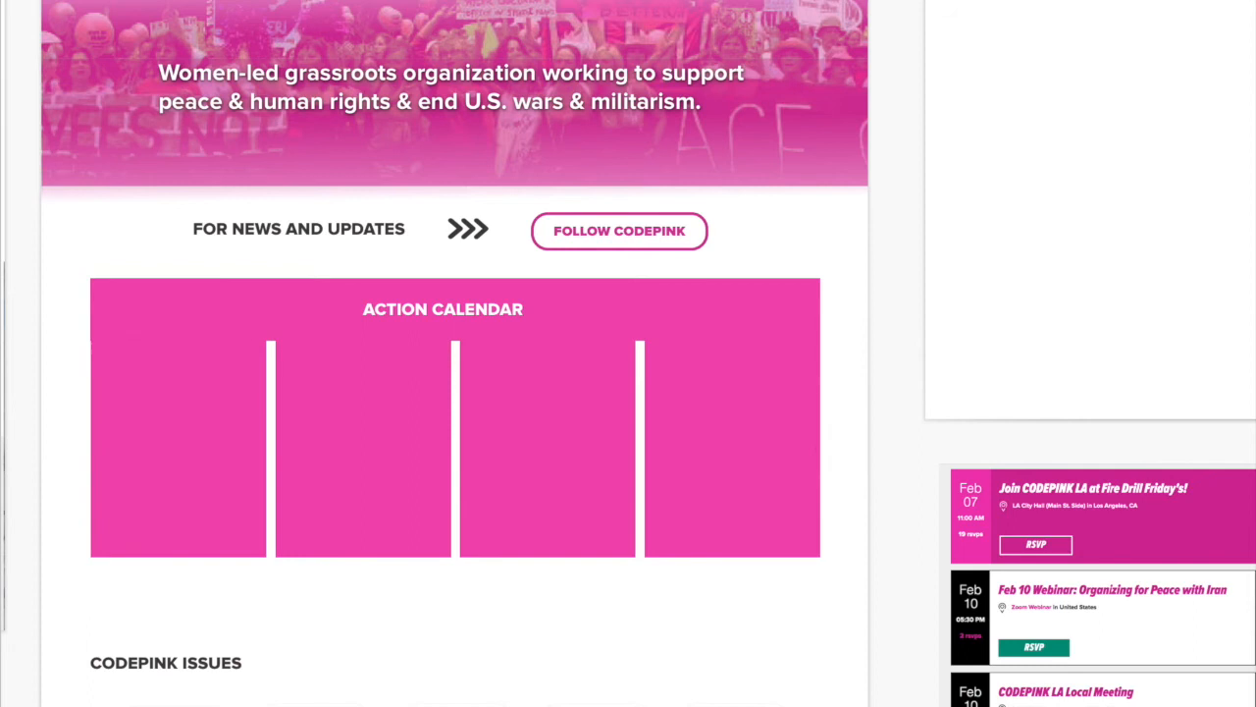
left_click_drag(454, 635, 454, 600)
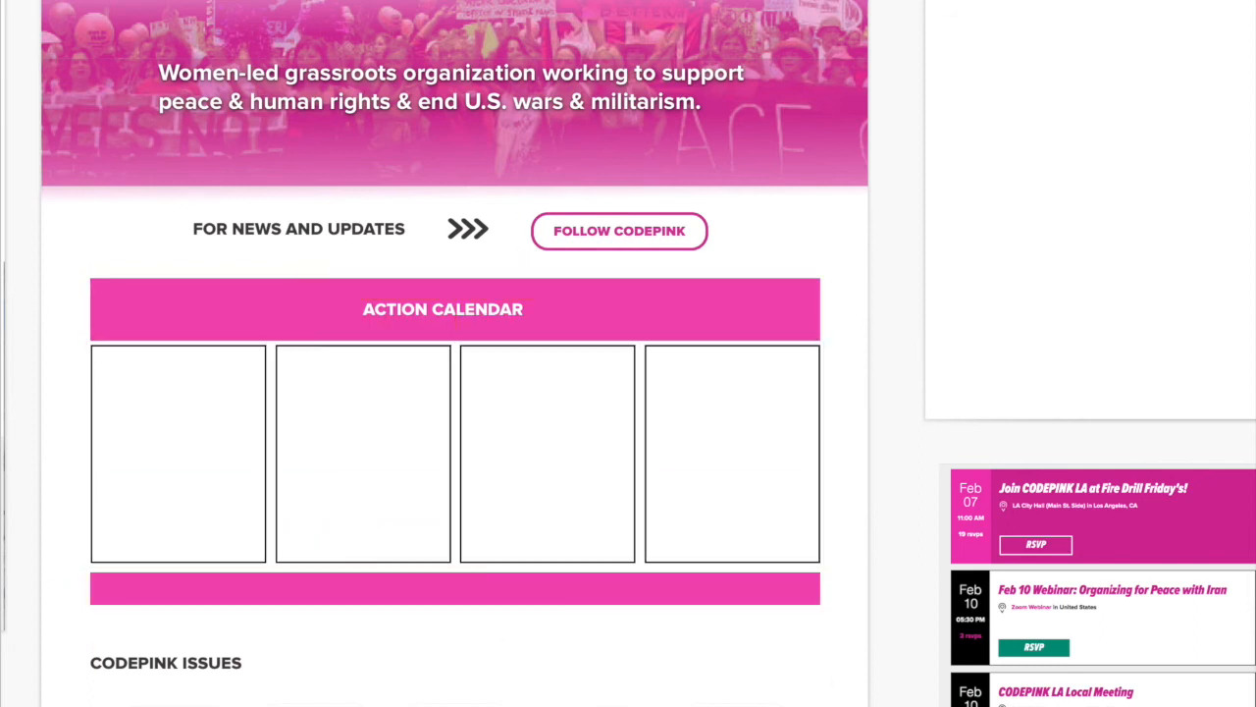
Give the event cards dark headers with dates FEB 07, FEB 10, FEB 10 and FEB 13 and times, plus event titles and locations
left_click(511, 300)
left_click_drag(820, 403, 734, 373)
key("ctrl+c")
left_click(399, 230)
left_click(196, 461)
left_click(179, 367)
left_click(364, 373, "shift")
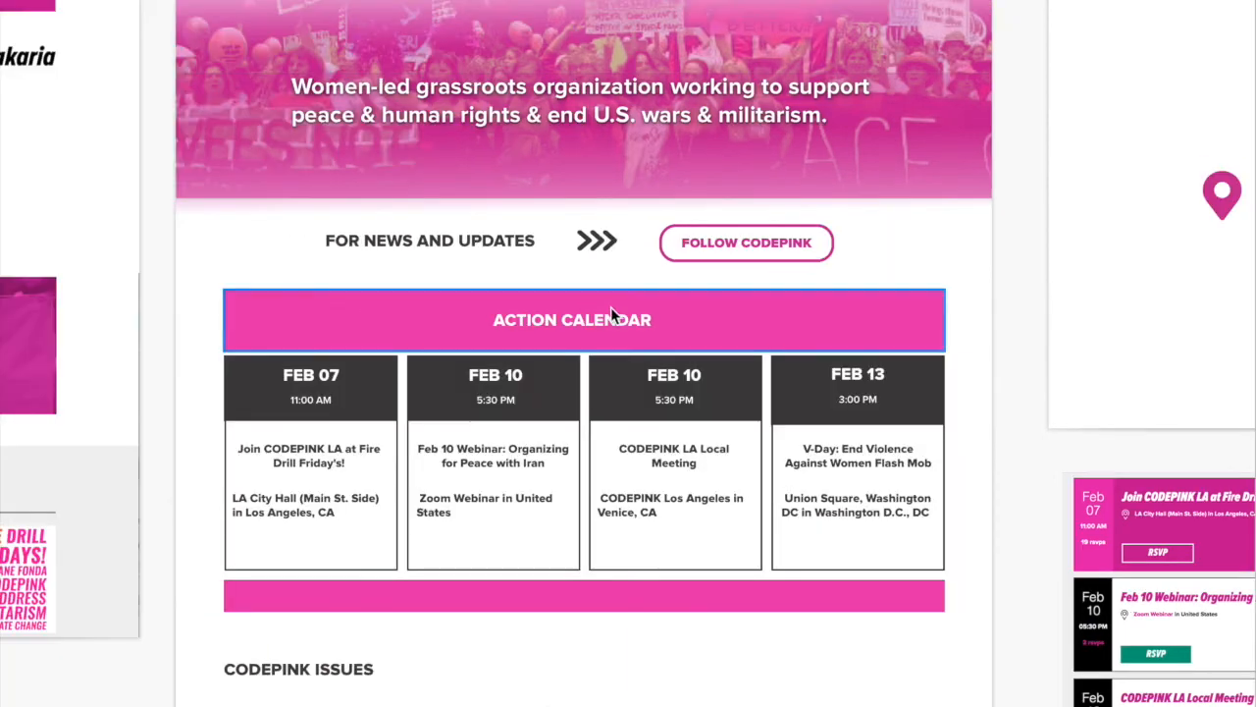
Reduce the text size of the location lines in all four event cards
left_click(610, 316)
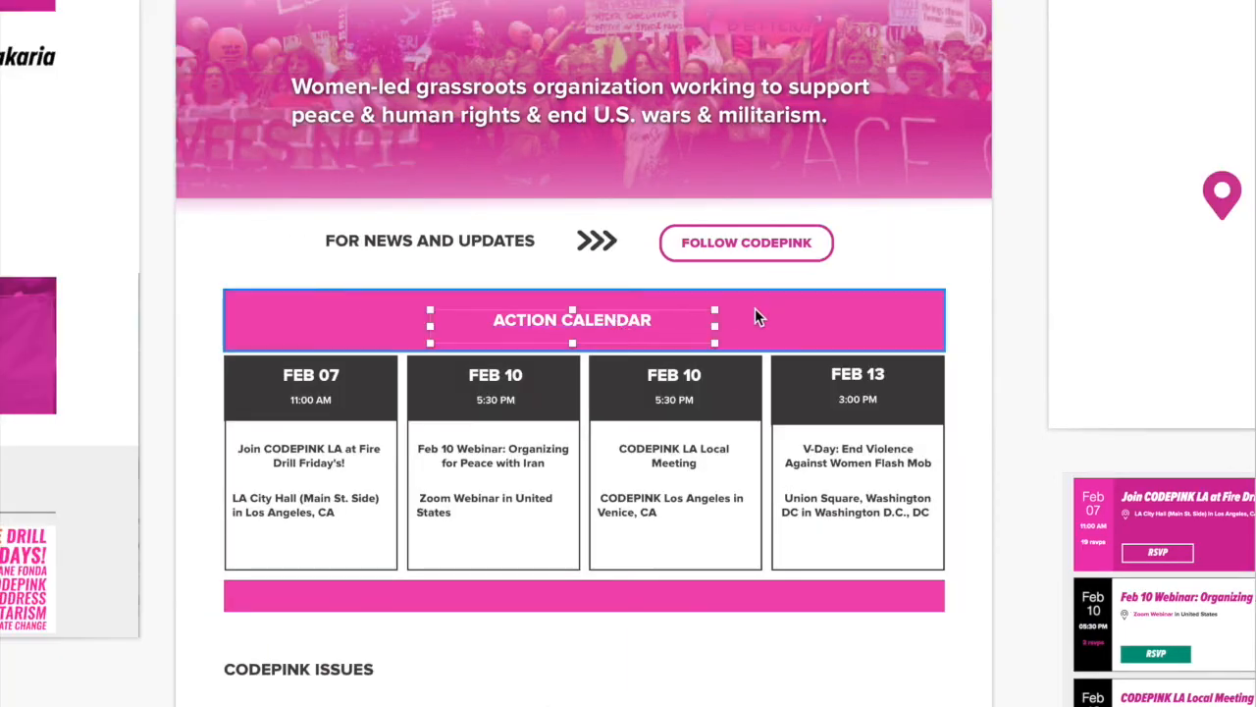
left_click(691, 595)
left_click_drag(183, 375, 1010, 403)
left_click(1011, 405)
scroll(1011, 404, "right", 2)
left_click(761, 473)
left_click(570, 473, "shift")
left_click(377, 470, "shift")
left_click(196, 472, "shift")
left_click(567, 473)
Narrow the location text boxes from their left edges in the four event cards to leave room for an icon
left_click_drag(129, 494, 154, 494)
key("super+z")
left_click(132, 480)
left_click(315, 487)
left_click_drag(312, 494, 339, 494)
left_click(508, 490)
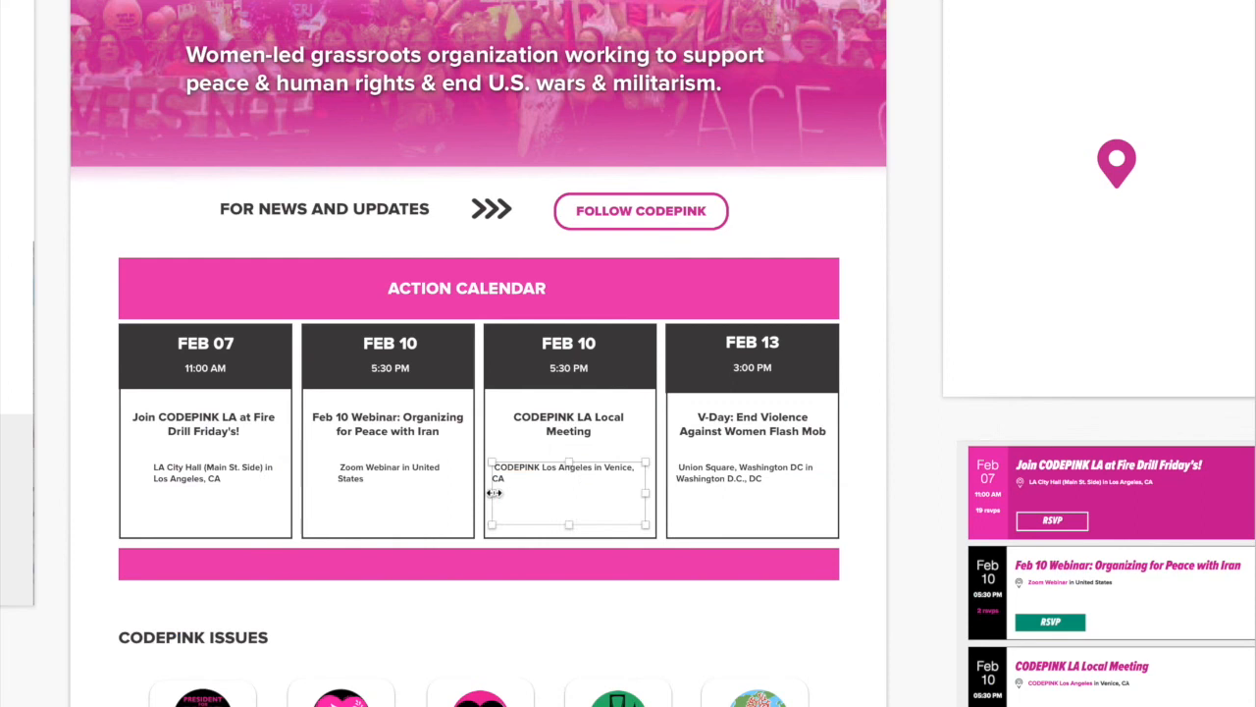
left_click_drag(675, 495, 703, 495)
Place a copy of the pink map pin beside each event location and recolour the location text in the reference calendar's pink
left_click(1119, 187)
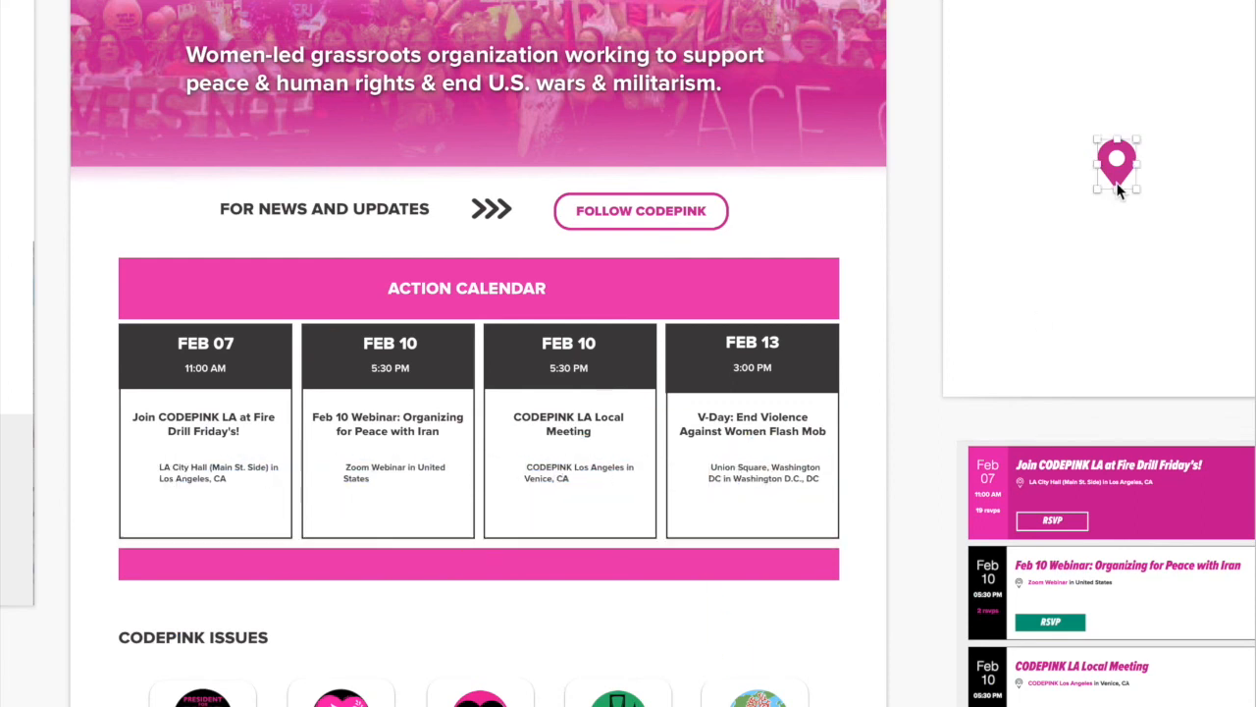
left_click_drag(531, 633, 146, 477)
left_click(328, 472)
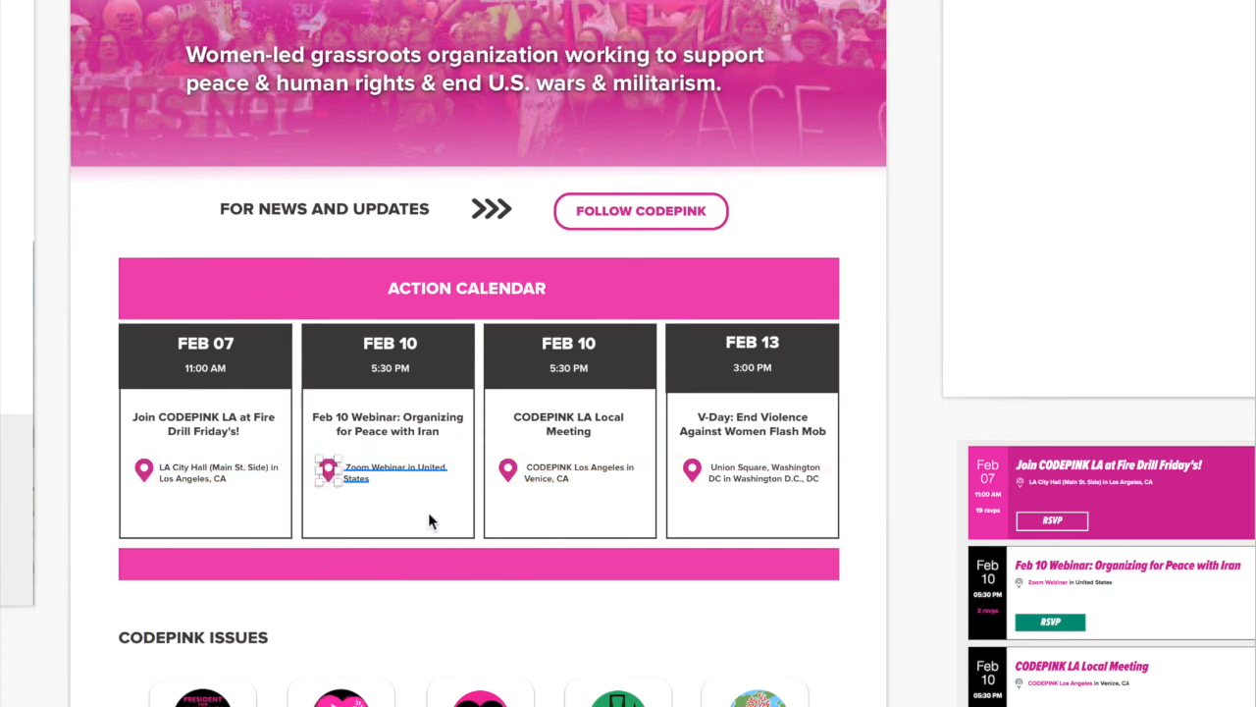
left_click(1164, 490)
left_click(1169, 497)
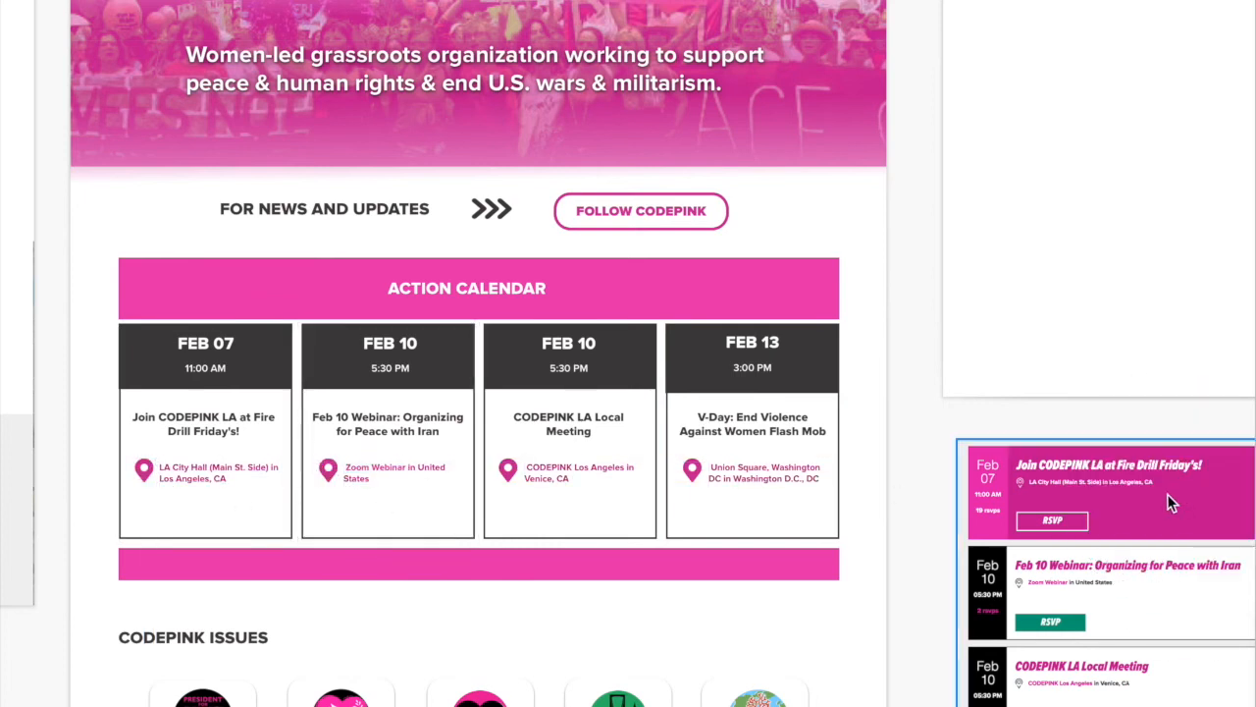
Nudge the map pins and location lines of all four event cards up toward their titles
left_click_drag(871, 455, 85, 497)
left_click(197, 474)
left_click(145, 472, "shift")
left_click(329, 471, "shift")
left_click(397, 473, "shift")
left_click(579, 471, "shift")
left_click(753, 471, "shift")
key("shift+Up")
key("shift+Up")
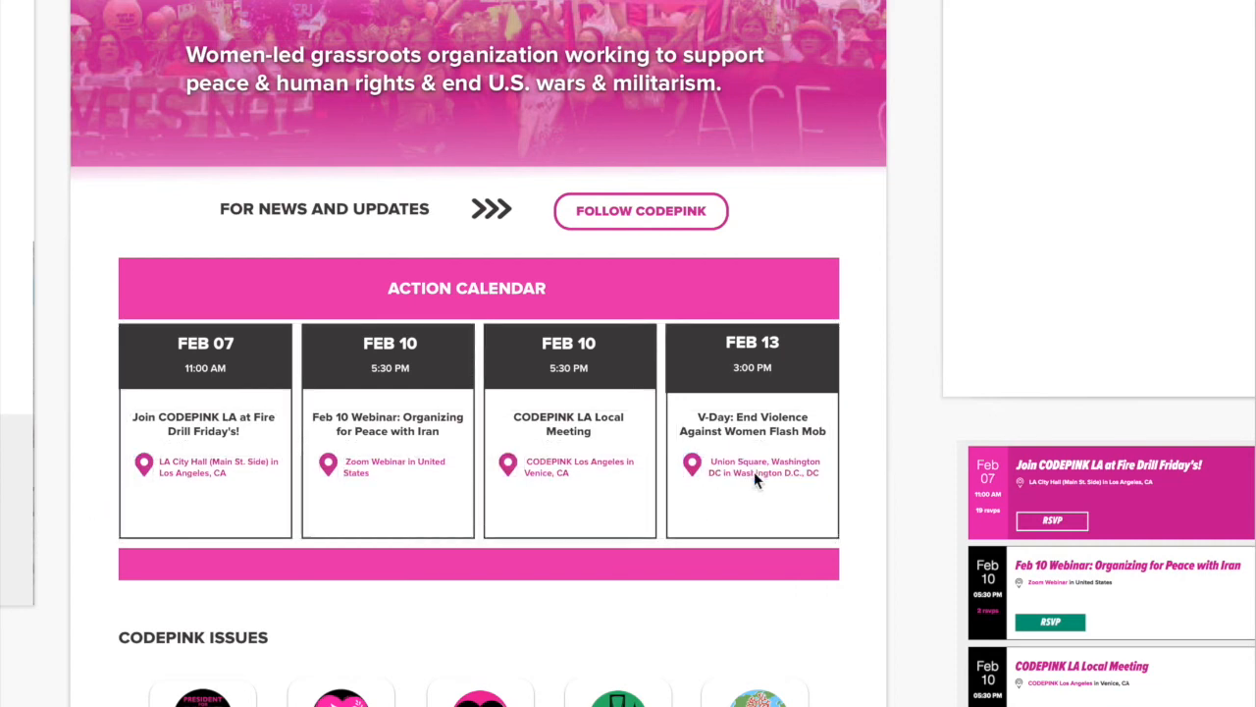
Lower the four event dates toward their times and shorten the event cards, moving the pink strip up beneath them
left_click(753, 343)
left_click(569, 346, "shift")
left_click(390, 346, "shift")
key("shift+Down")
key("shift+Down")
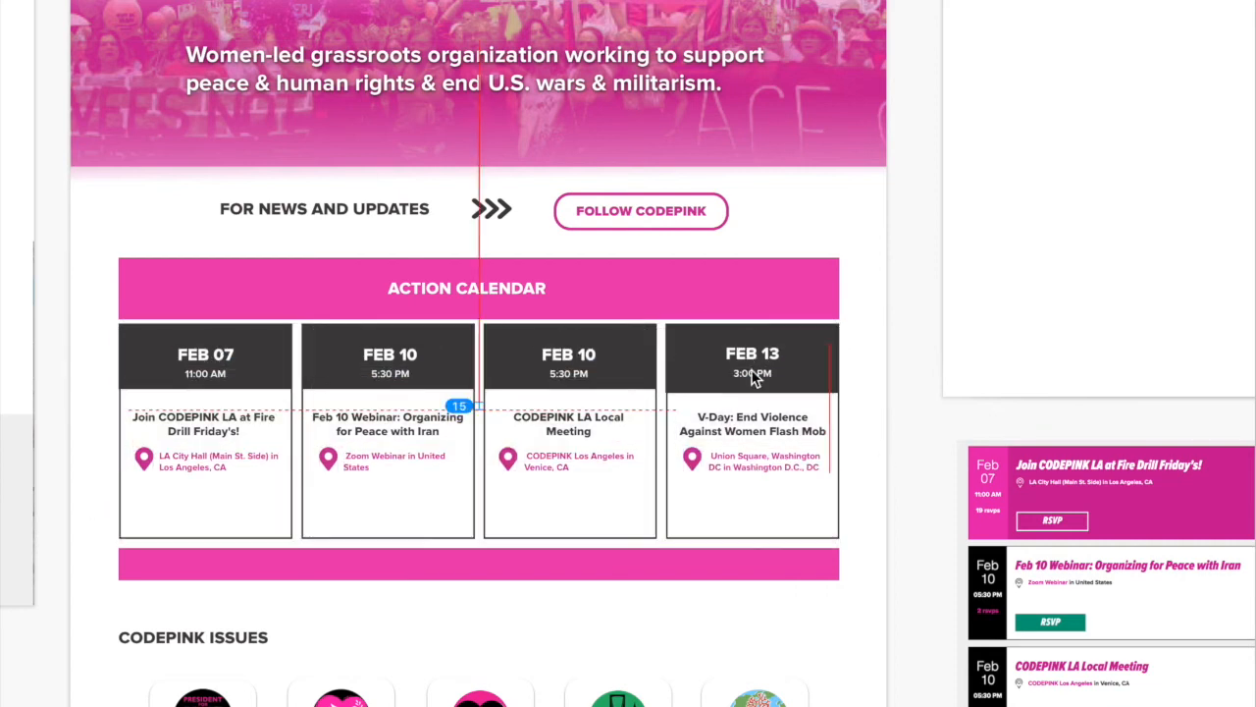
left_click(682, 538)
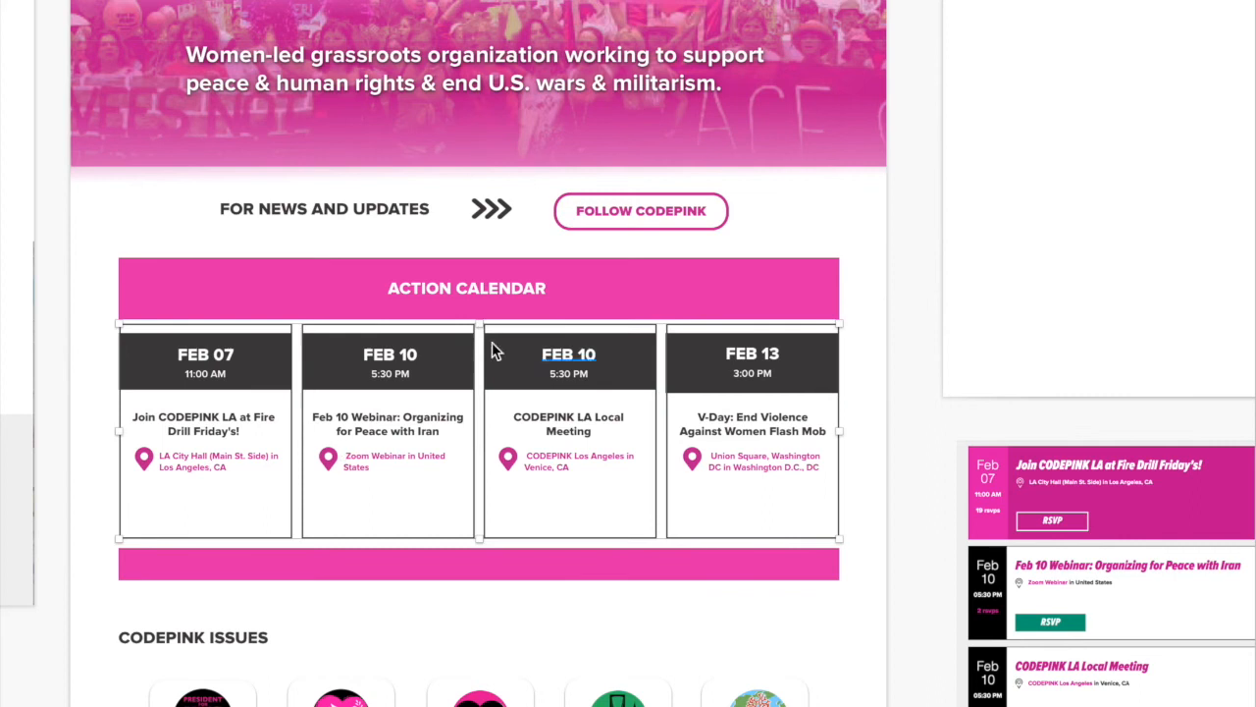
left_click(494, 566)
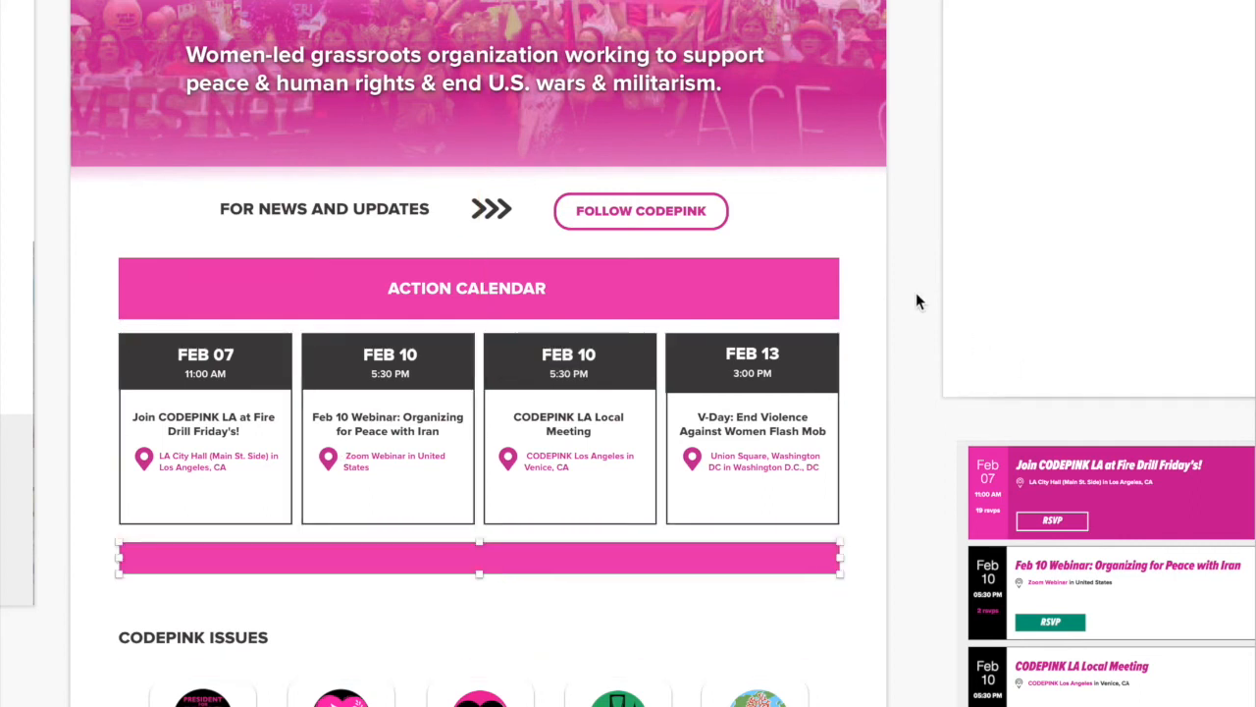
Copy the FOLLOW CODEPINK button into each event card as a smaller button labelled RSVP
left_click_drag(586, 212, 515, 504)
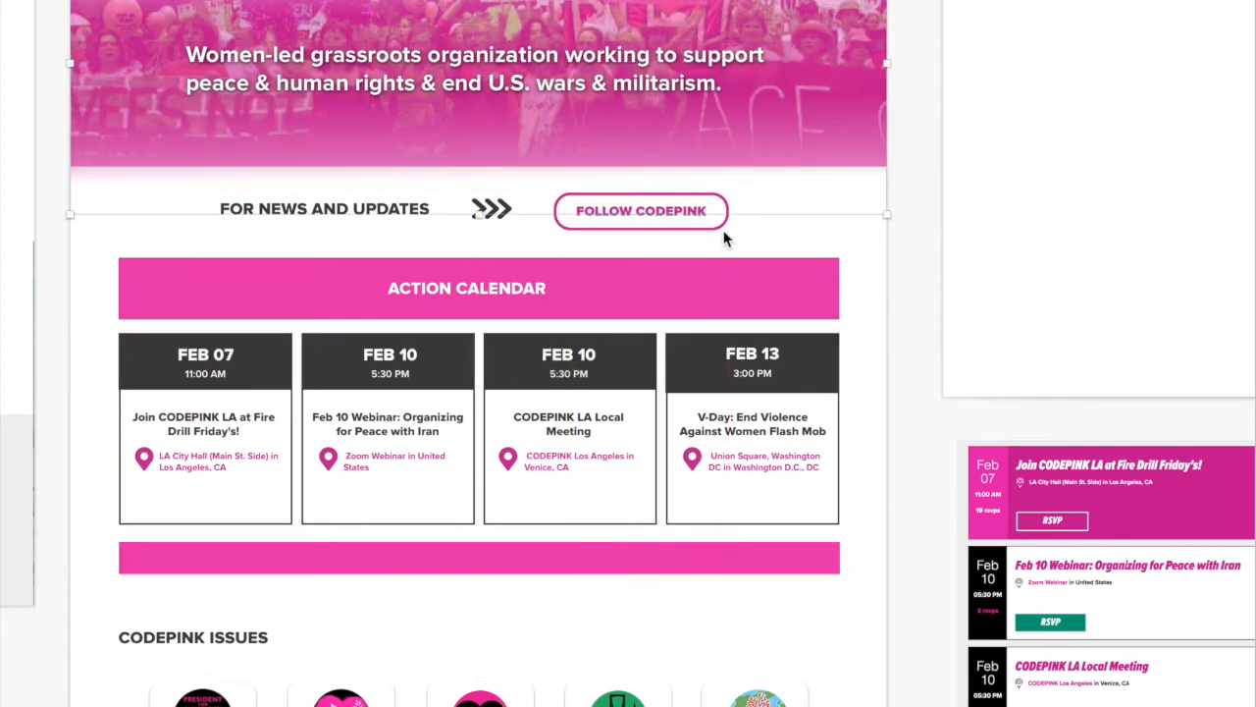
left_click_drag(726, 215, 530, 530)
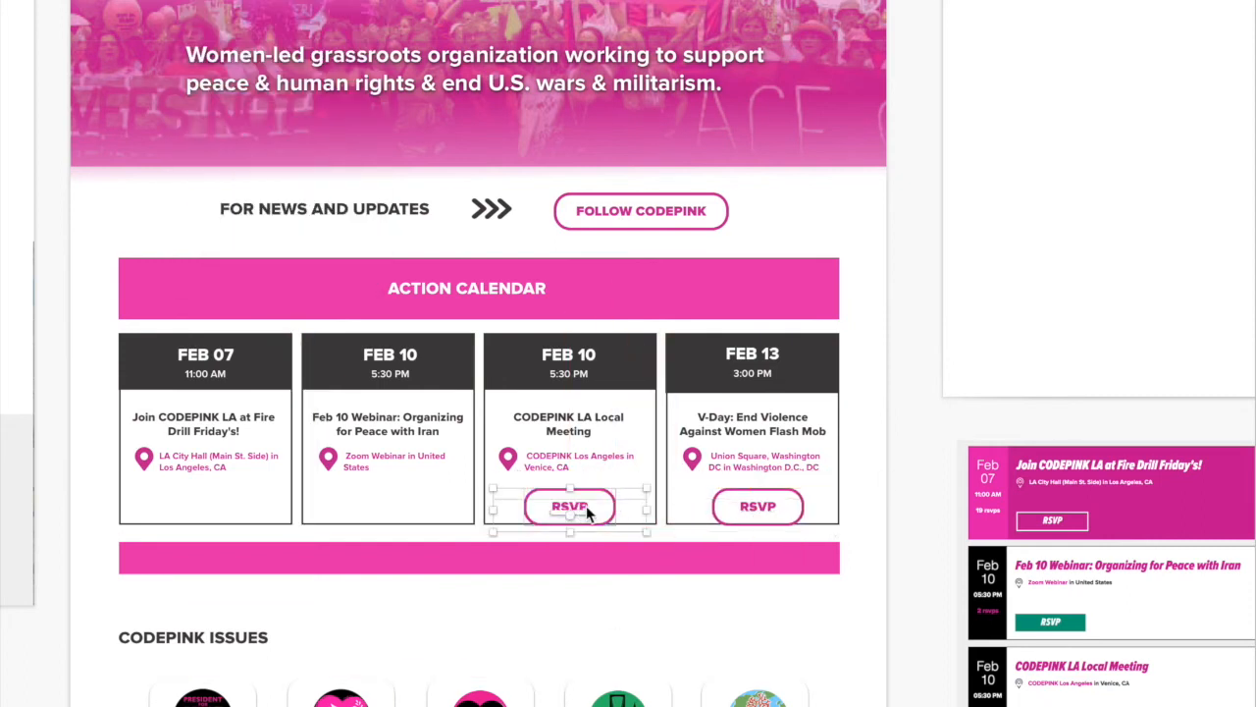
left_click_drag(587, 513, 220, 520)
Extend the four event cards downward to enclose the RSVP buttons and move the pink strip down below them
left_click(684, 485)
left_click(496, 483, "shift")
left_click(320, 491, "shift")
left_click(138, 496, "shift")
left_click_drag(478, 523, 479, 541)
left_click_drag(512, 567, 513, 581)
left_click(888, 523)
scroll(888, 523, "left", 2)
scroll(888, 523, "up", 1)
Fill the FEB 07 card's RSVP button with the calendar header's pink and make its label white
left_click(685, 548)
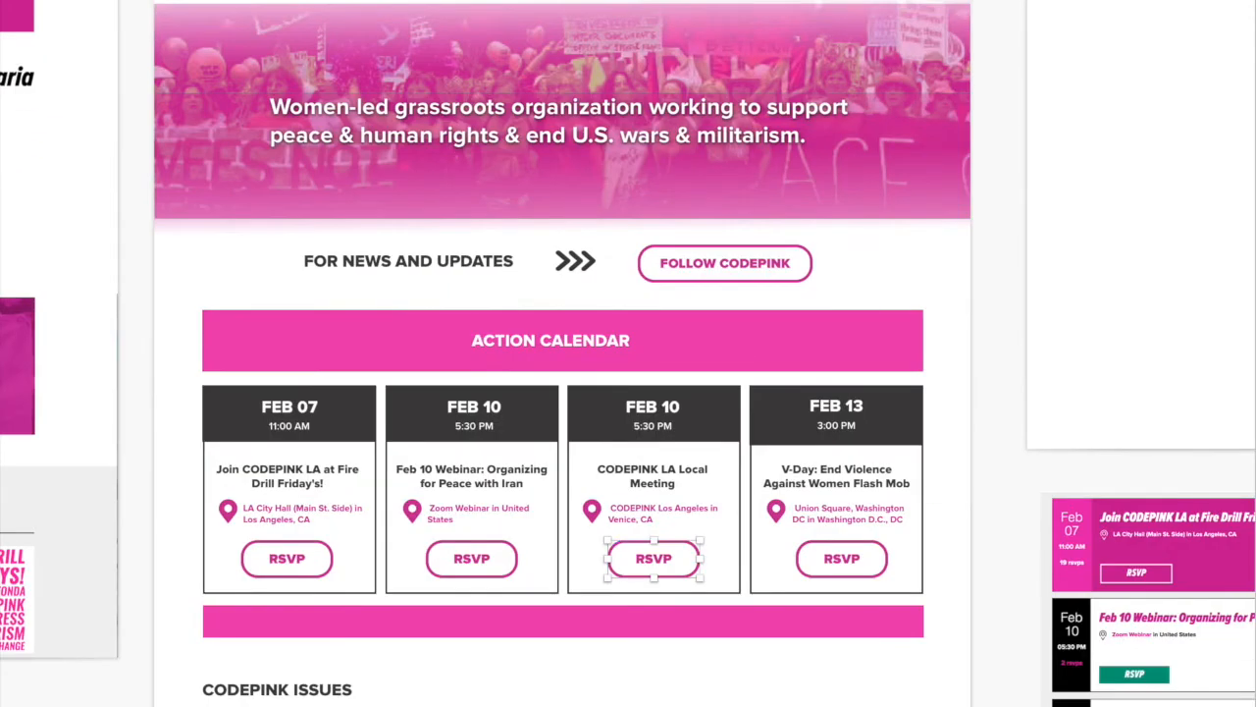
key("ctrl+c")
left_click(1192, 576)
left_click(654, 560)
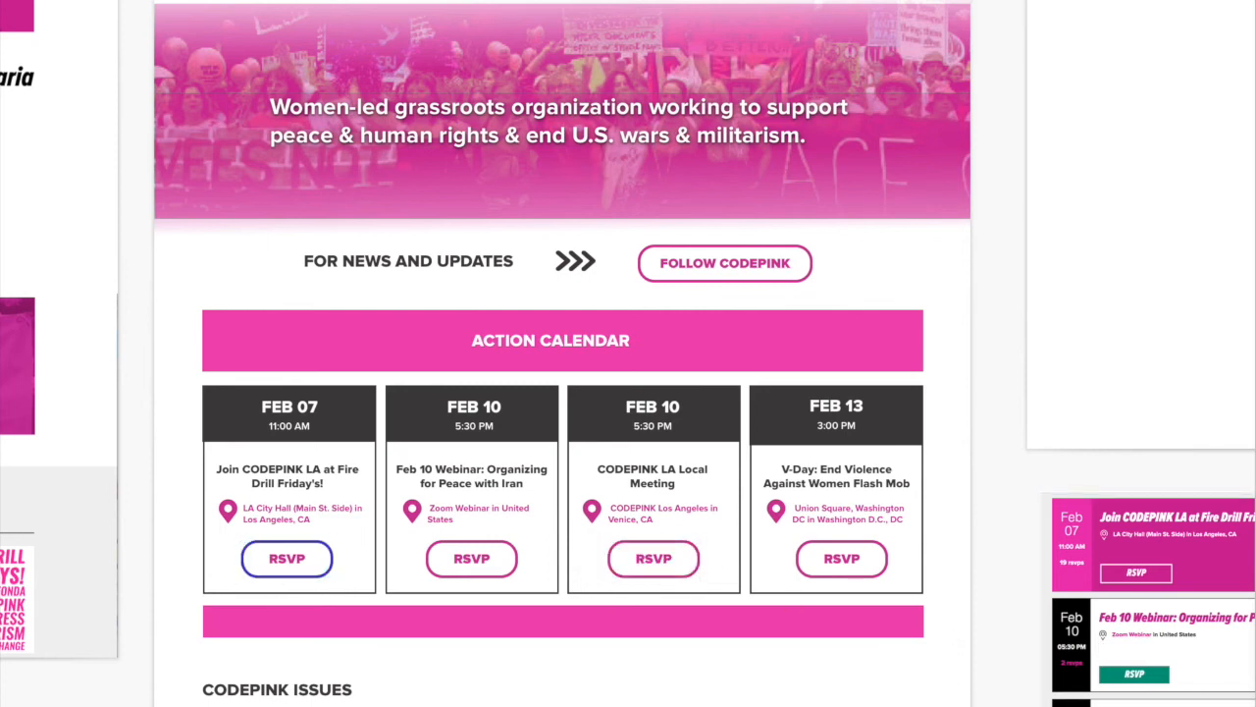
scroll(917, 409, "up", 1)
scroll(917, 410, "down", 1)
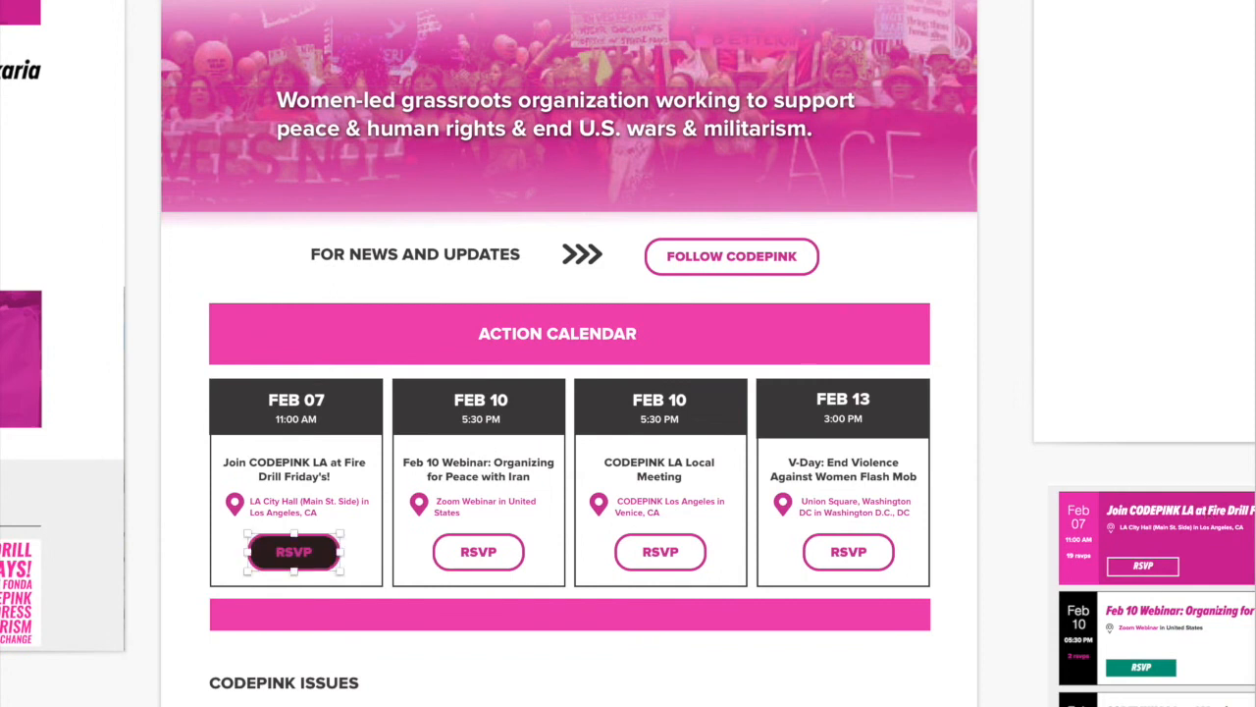
key("Escape")
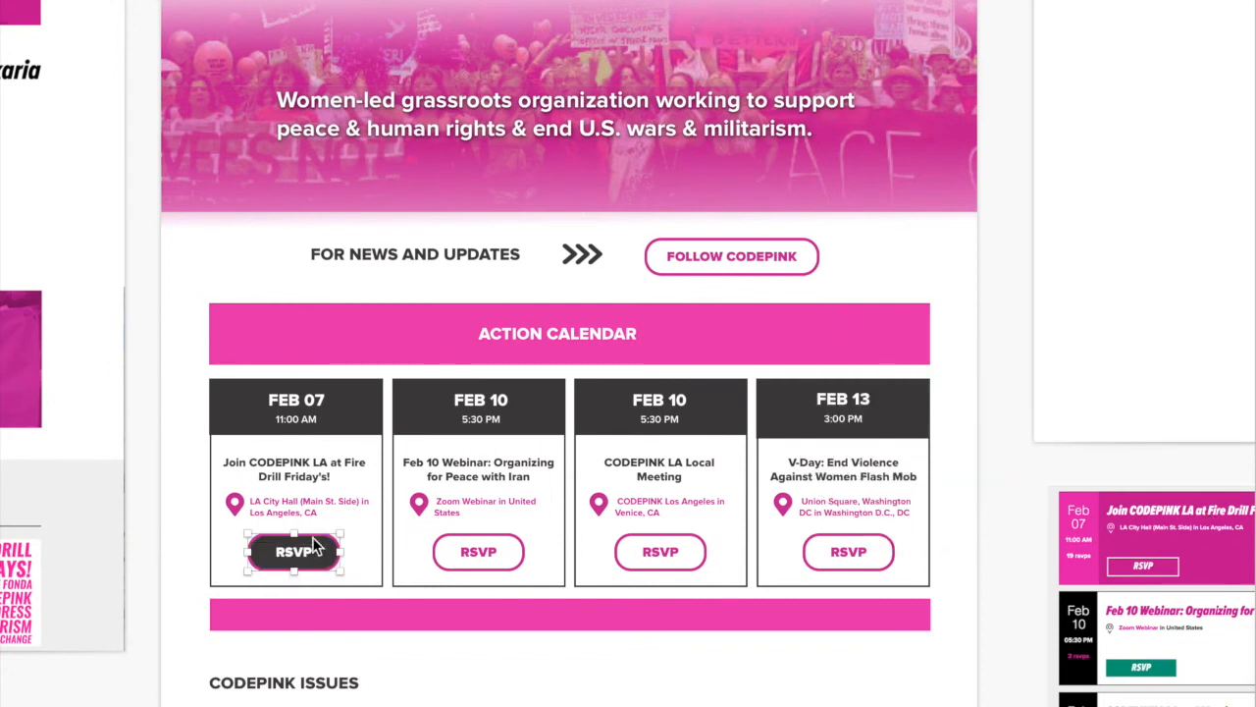
key("ctrl+c")
left_click(819, 339)
Try rounding the top corners of the FEB 13 date header
scroll(996, 396, "up", 1)
left_click(996, 396)
left_click(918, 443)
key("r")
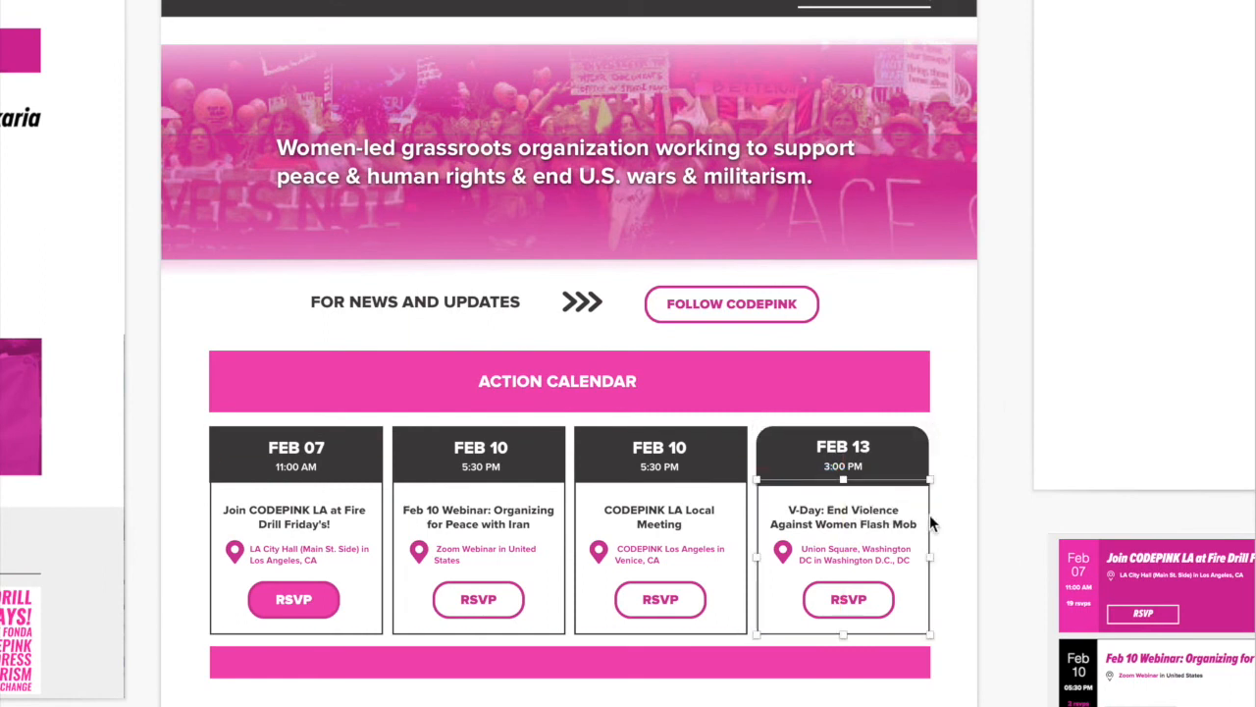
key("ctrl+z")
key("ctrl+z")
Fill the first and third event cards with light pink and remove the dark outlines from the event cards
scroll(990, 552, "left", 2)
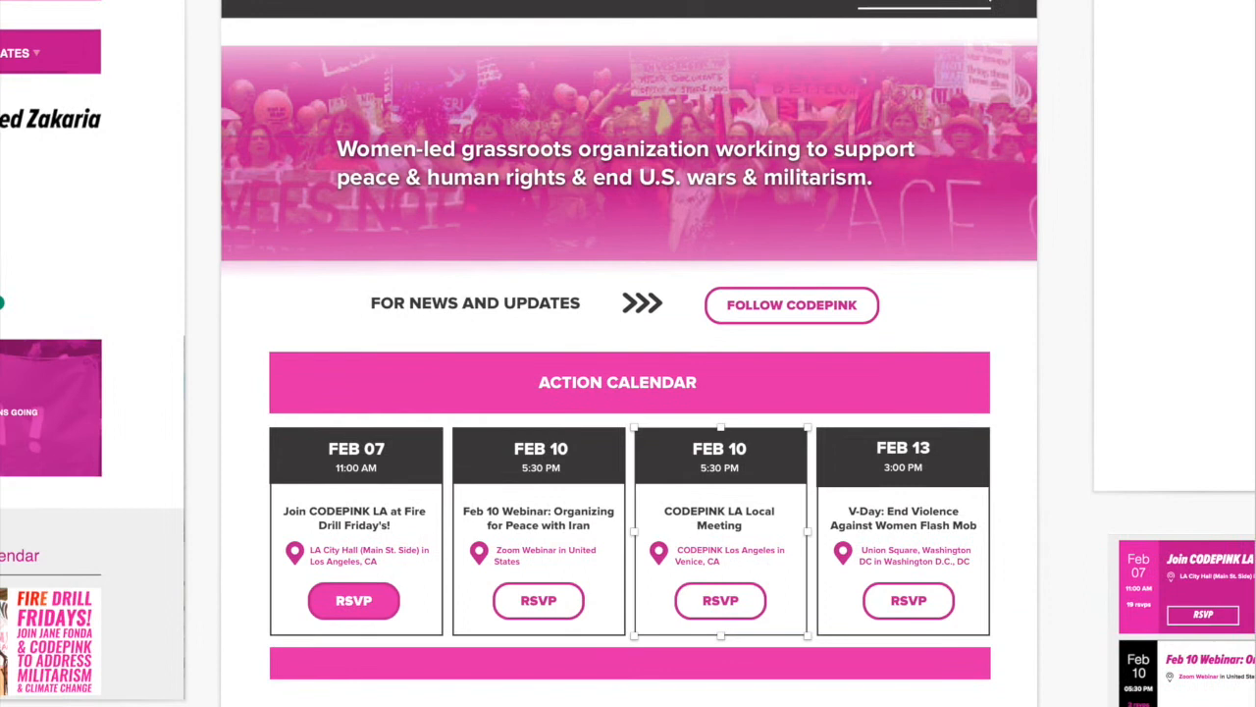
left_click(1078, 602)
left_click(804, 608)
key("ctrl+c")
key("Escape")
key("i")
left_click(793, 560)
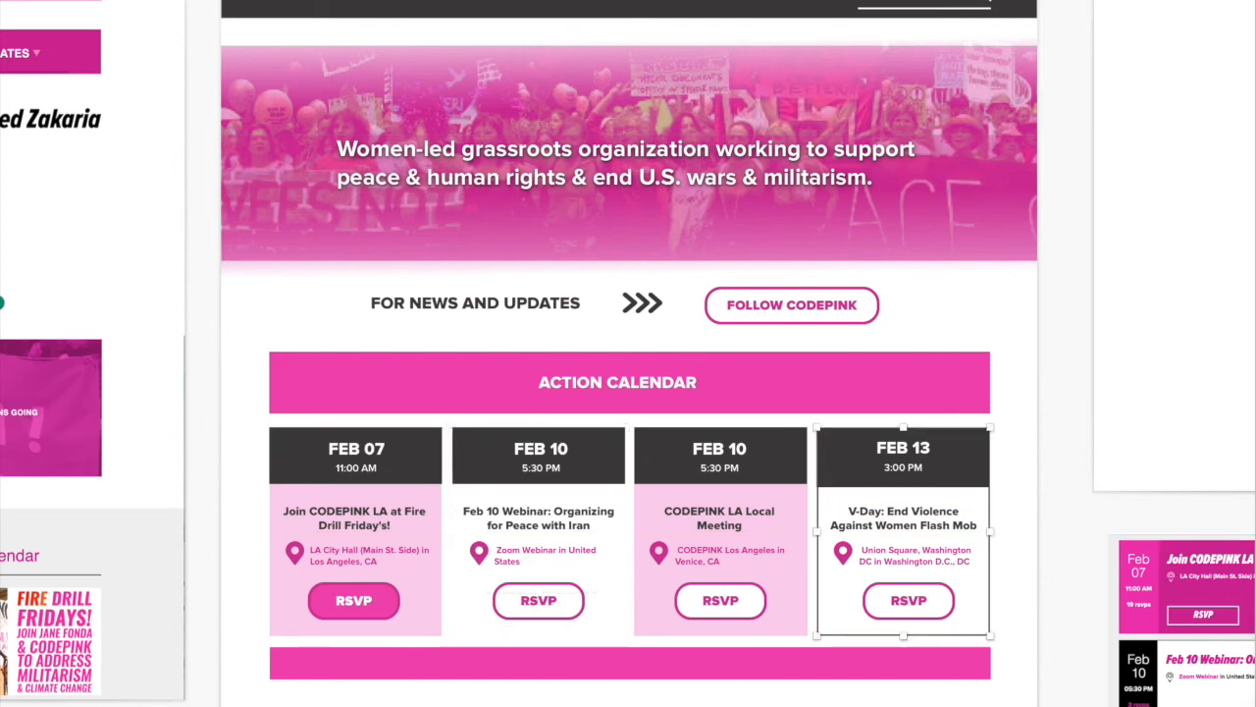
Try a white calendar header with the ACTION CALENDAR title in the lower strip's pink
scroll(726, 366, "down", 1)
left_click(661, 361)
key("ctrl+c")
left_click(684, 344)
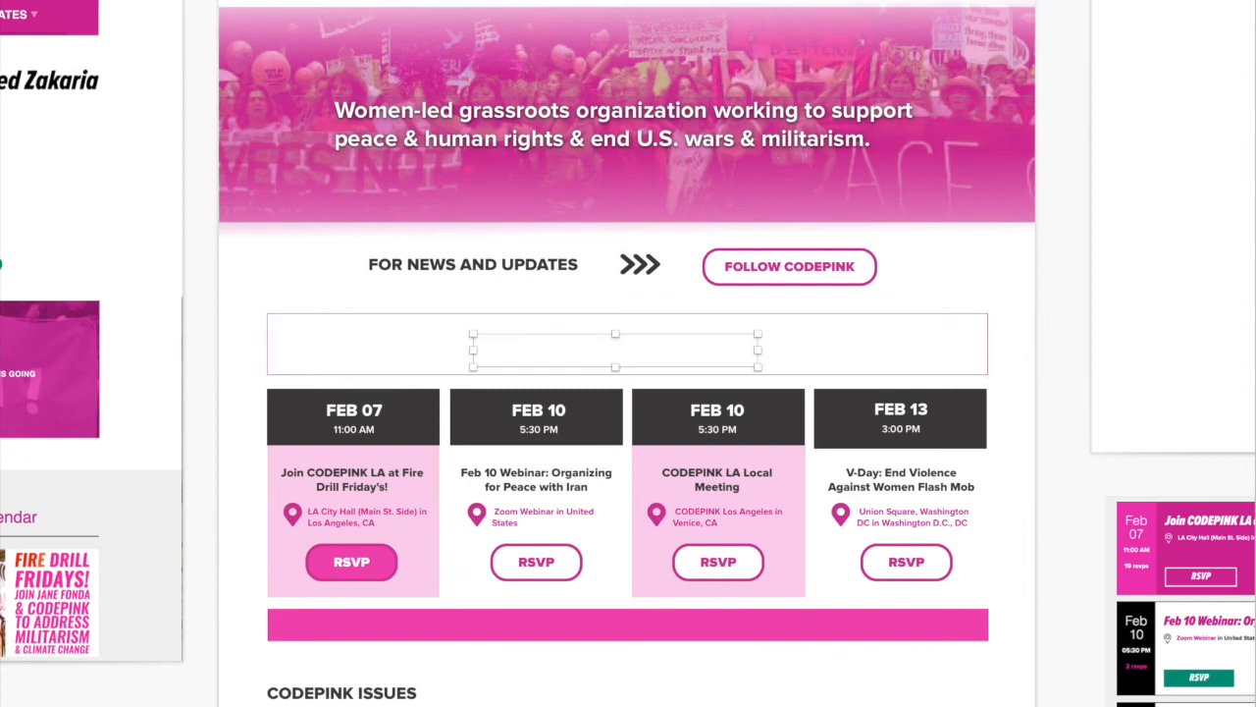
key("ctrl+c")
left_click(861, 632)
key("ctrl+c")
left_click(1003, 599)
left_click(779, 315)
left_click_drag(712, 622, 712, 322)
key("ctrl+z")
key("ctrl+z")
key("ctrl+z")
left_click(1008, 297)
Recolour the ACTION CALENDAR header with the darker pink sampled from the featured event in the reference calendar
scroll(1007, 298, "up", 2)
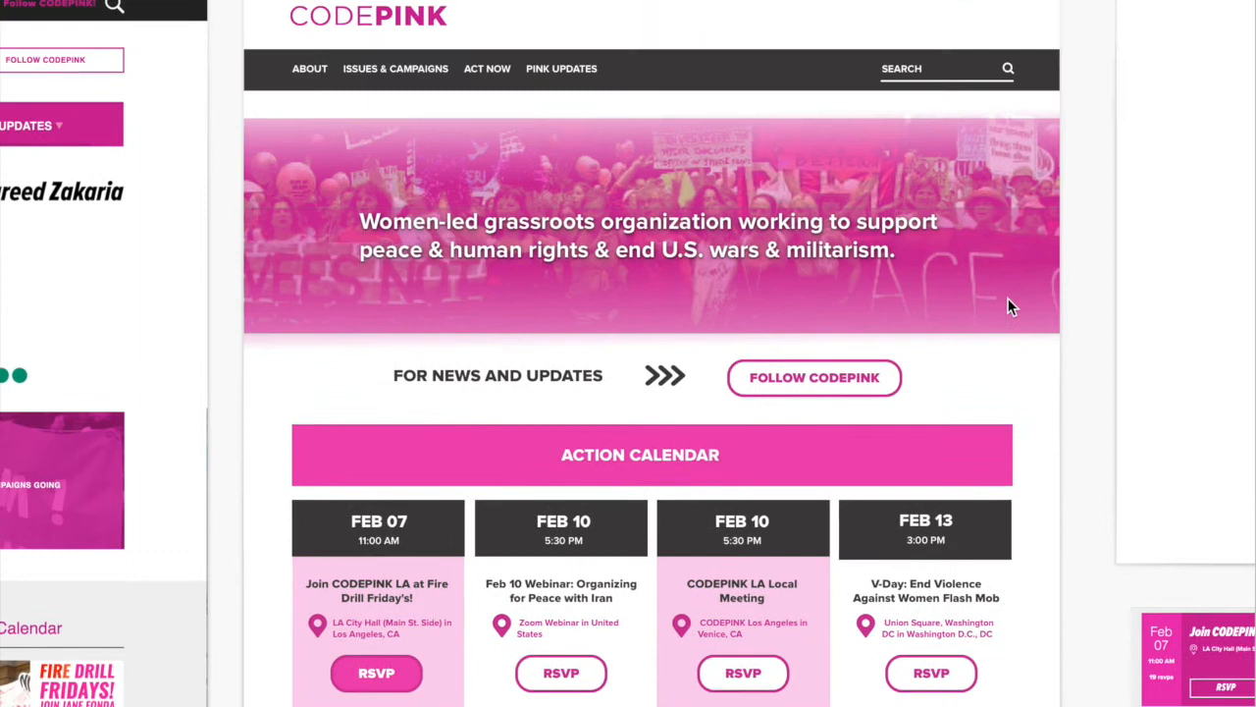
scroll(1007, 305, "down", 1)
left_click(654, 419)
scroll(681, 424, "down", 3)
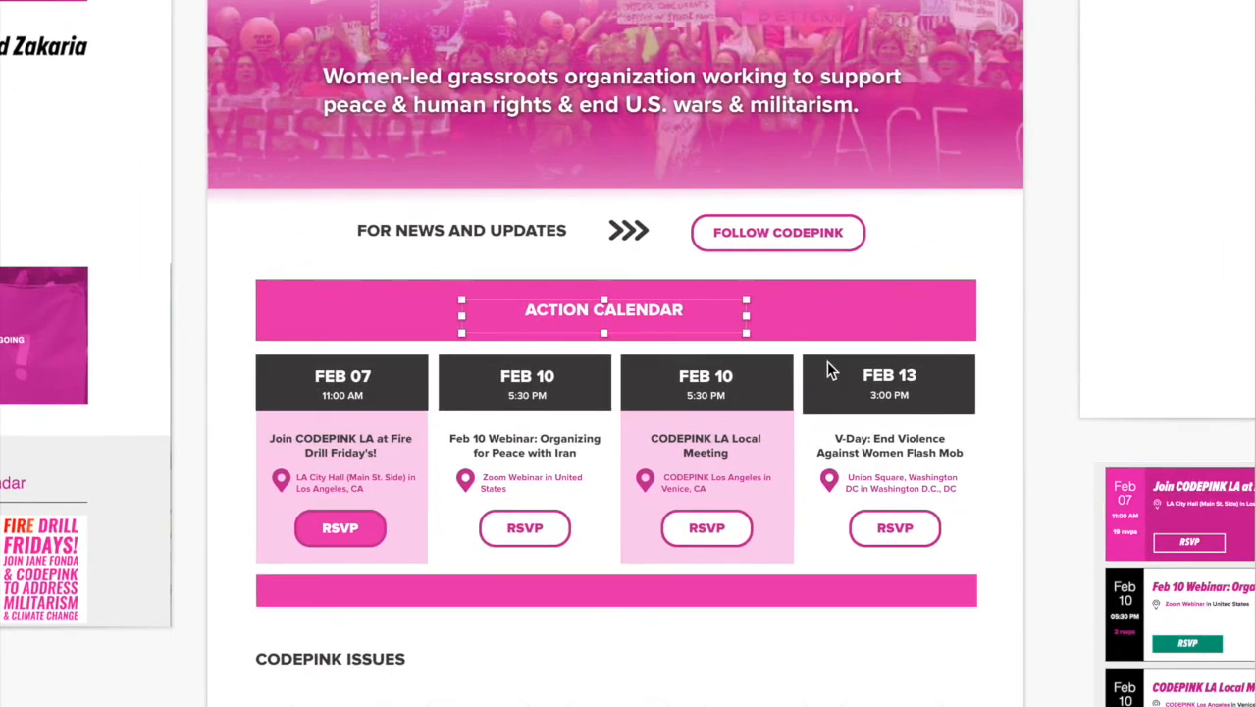
scroll(828, 364, "left", 2)
left_click(798, 351)
scroll(798, 351, "right", 3)
left_click(1219, 603)
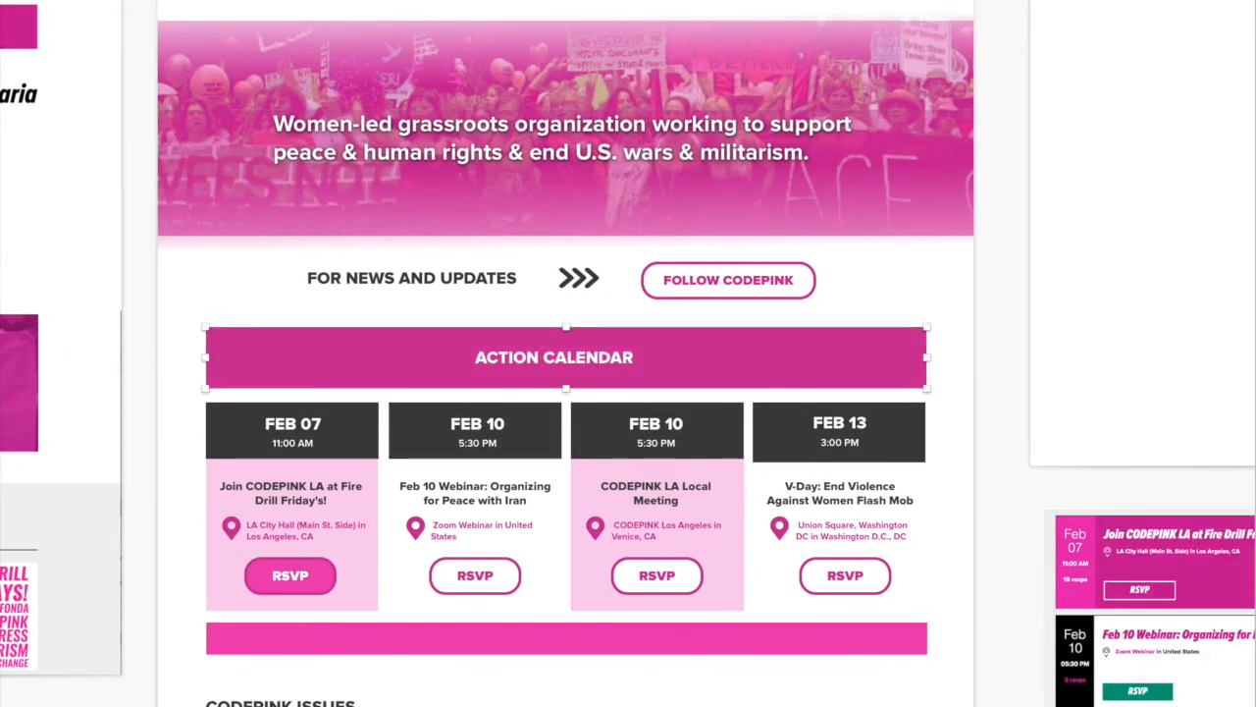
Shorten the ACTION CALENDAR header from its top edge and lower the title to fit inside it
left_click_drag(566, 326, 566, 349)
left_click(575, 362)
key("shift+Down")
Move the calendar header, event cards and pink strip up closer to the news and updates row
left_click(571, 332)
left_click_drag(988, 318, 221, 592)
key("shift+Up")
key("shift+Up")
left_click_drag(741, 637, 741, 618)
left_click(982, 436)
scroll(982, 437, "left", 1)
scroll(982, 437, "down", 1)
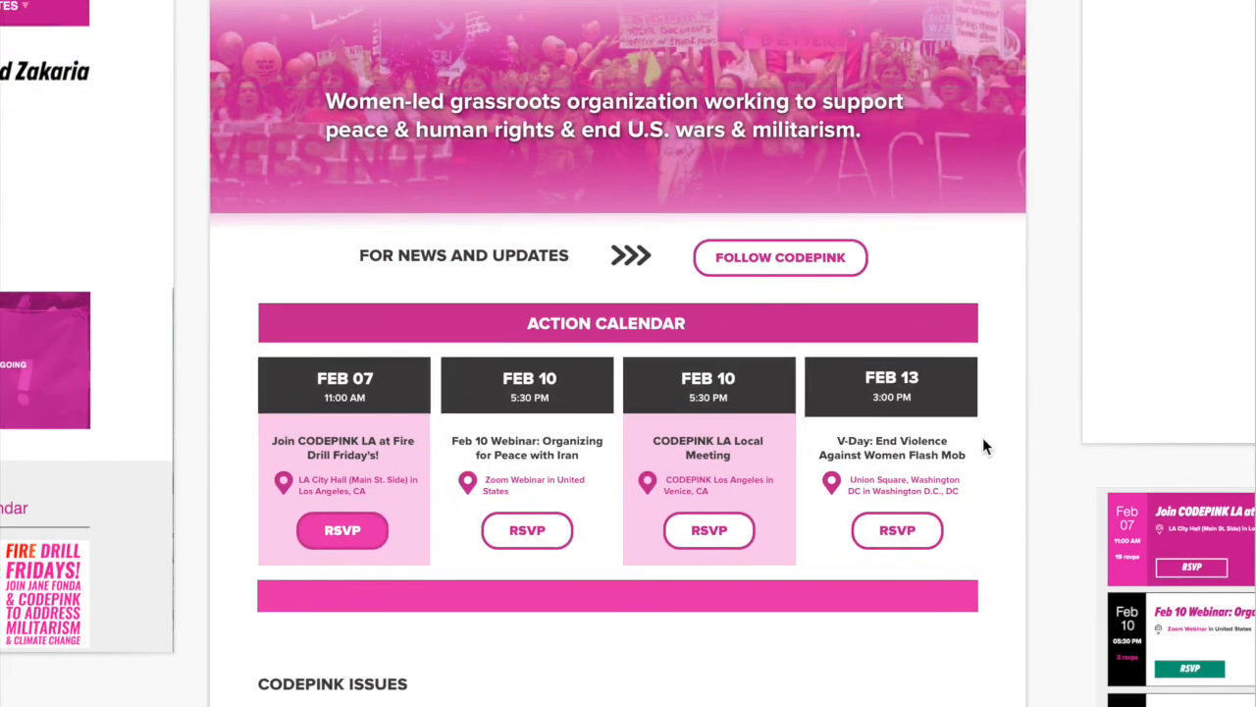
scroll(983, 437, "up", 1)
left_click_drag(793, 345, 805, 689)
key("Delete")
scroll(975, 465, "down", 1)
scroll(975, 465, "right", 1)
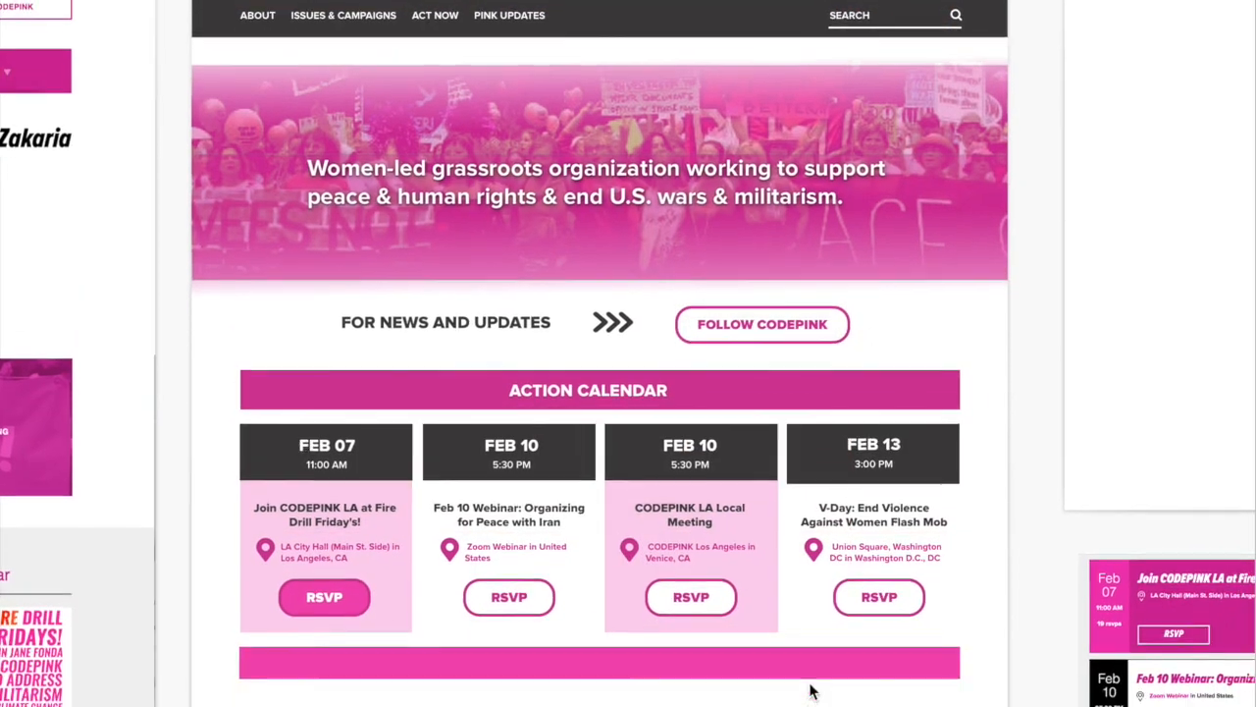
Try stretching the FEB 13 date header down to the bottom of its event card
left_click(951, 443)
left_click_drag(874, 482, 856, 633)
key("super+z")
left_click(1020, 401)
Copy the triple chevrons from the news and updates row into the right half of the ACTION CALENDAR header
left_click_drag(608, 320, 690, 414)
key("super+z")
left_click_drag(622, 325, 779, 387)
left_click(204, 1)
left_click(241, 0)
left_click(687, 306)
left_click(848, 390)
Try narrowing the ACTION CALENDAR header from its right edge and shifting its title and chevrons to the left
left_click_drag(959, 389, 715, 390)
left_click(900, 403)
left_click_drag(613, 391, 354, 388)
left_click(835, 387)
left_click_drag(746, 389, 495, 387)
key("super+z")
key("super+z")
key("super+z")
key("super+z")
Move the ACTION CALENDAR title into the left half of the header
left_click_drag(645, 393, 479, 387)
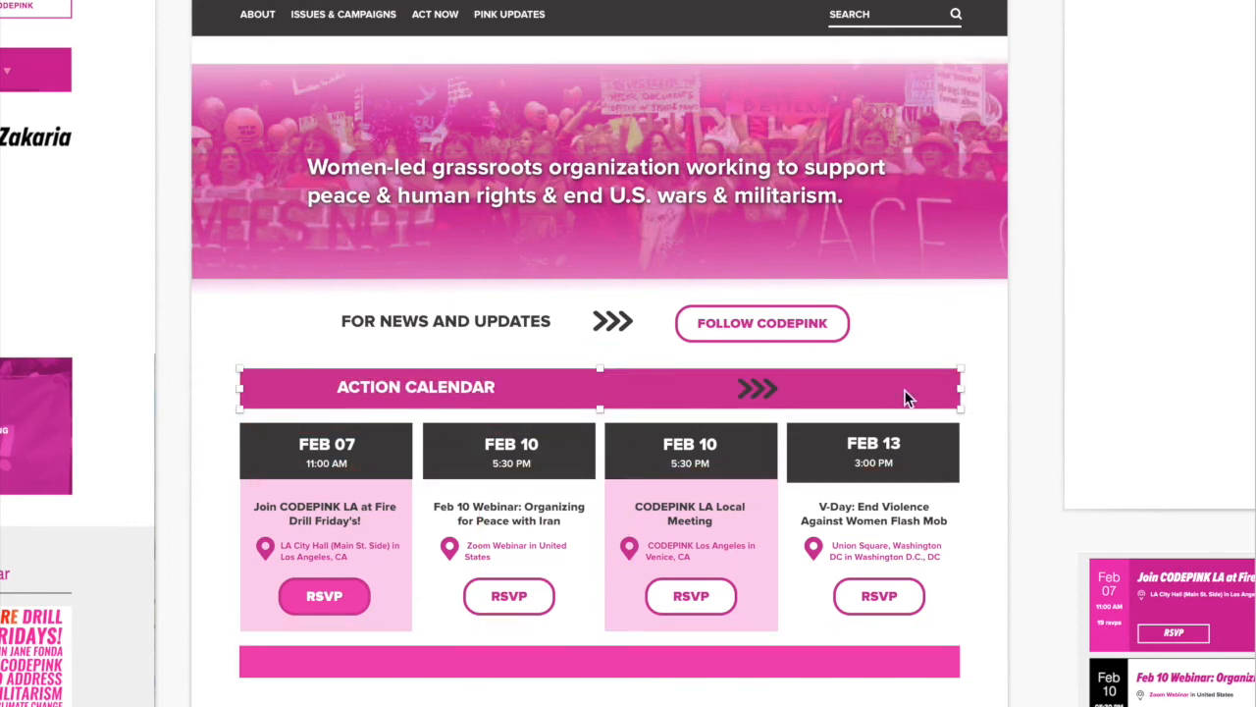
Narrow the ACTION CALENDAR header to a short box around its title, aligned with the first event card
left_click(905, 389)
left_click_drag(960, 388, 572, 389)
left_click_drag(452, 388, 367, 389)
left_click(530, 390)
left_click_drag(572, 389, 421, 389)
left_click(807, 407)
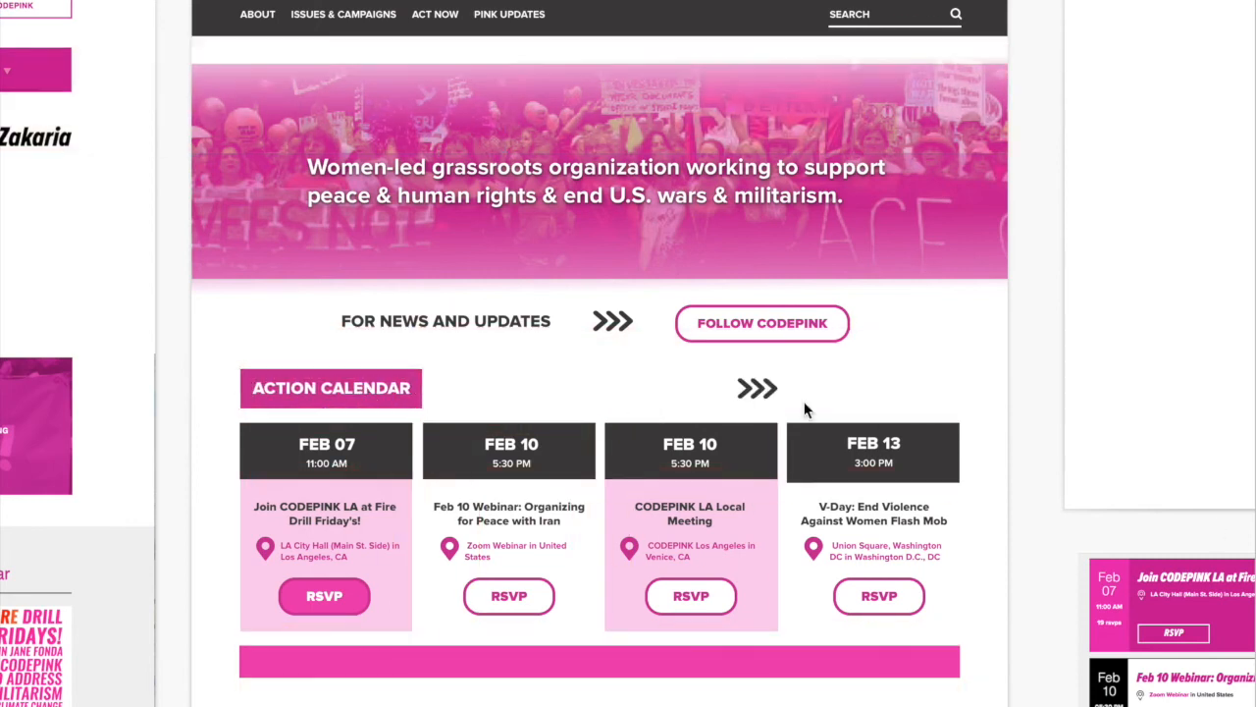
Move the calendar chevrons below the first event card and copy the FOLLOW CODEPINK button beside them, relabelled VIEW FULL CALENDAR
scroll(520, 663, "down", 2)
left_click_drag(756, 319, 263, 597)
left_click_drag(805, 257, 458, 603)
double_click(457, 603)
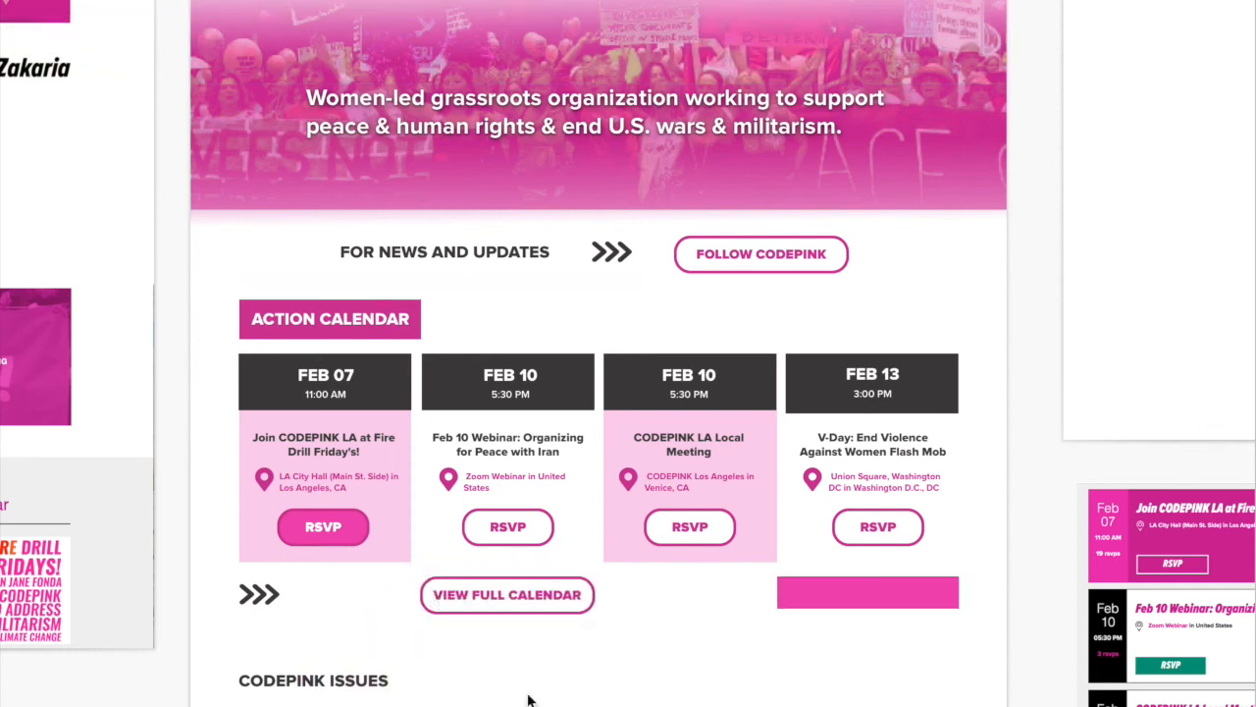
Place the VIEW FULL CALENDAR button closer to the chevrons and extend the pink bar to fill the rest of the row
left_click_drag(488, 597, 377, 605)
left_click(820, 594)
left_click_drag(777, 593, 506, 603)
left_click(595, 669)
Select the issue cards together and shift them slightly upward
scroll(596, 675, "down", 5)
key("super+minus")
left_click_drag(760, 646, 432, 401)
left_click_drag(466, 420, 466, 410)
left_click(959, 500)
Shrink the Instagram image grid toward its right edge and fine-tune the size and spacing of its four images
key("super+plus")
scroll(959, 500, "down", 5)
scroll(765, 475, "up", 8)
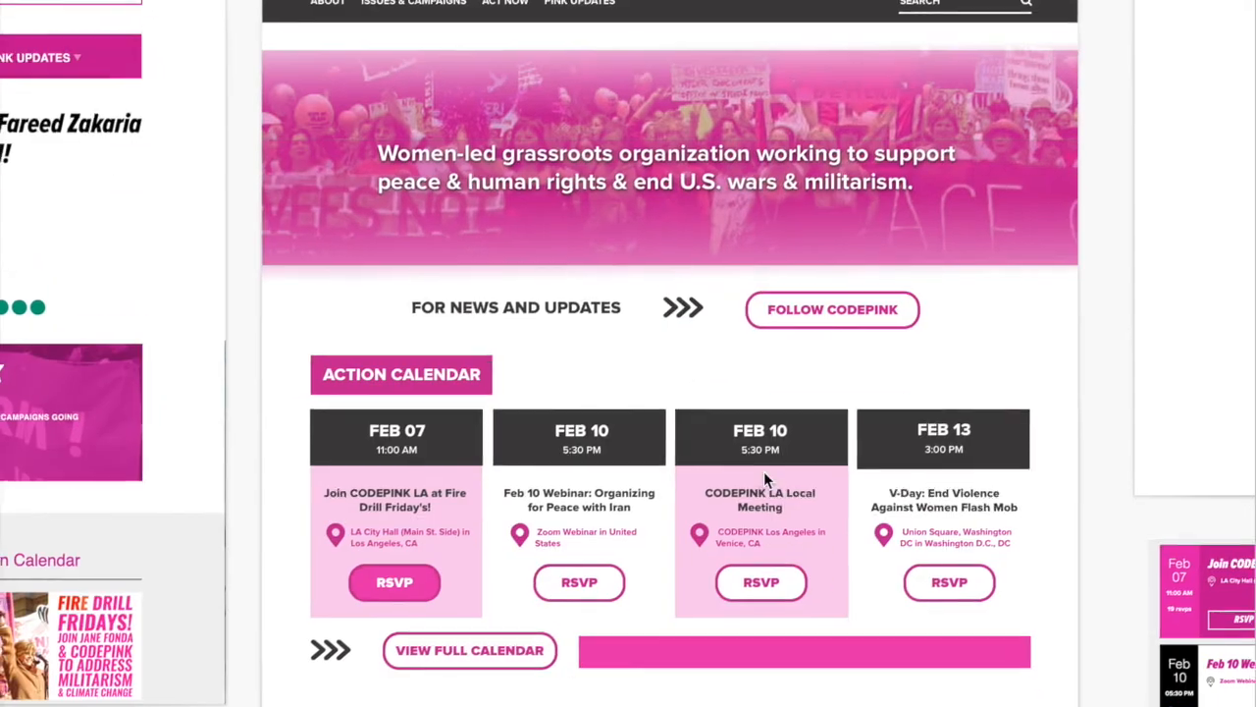
scroll(764, 471, "down", 10)
scroll(1078, 503, "up", 5)
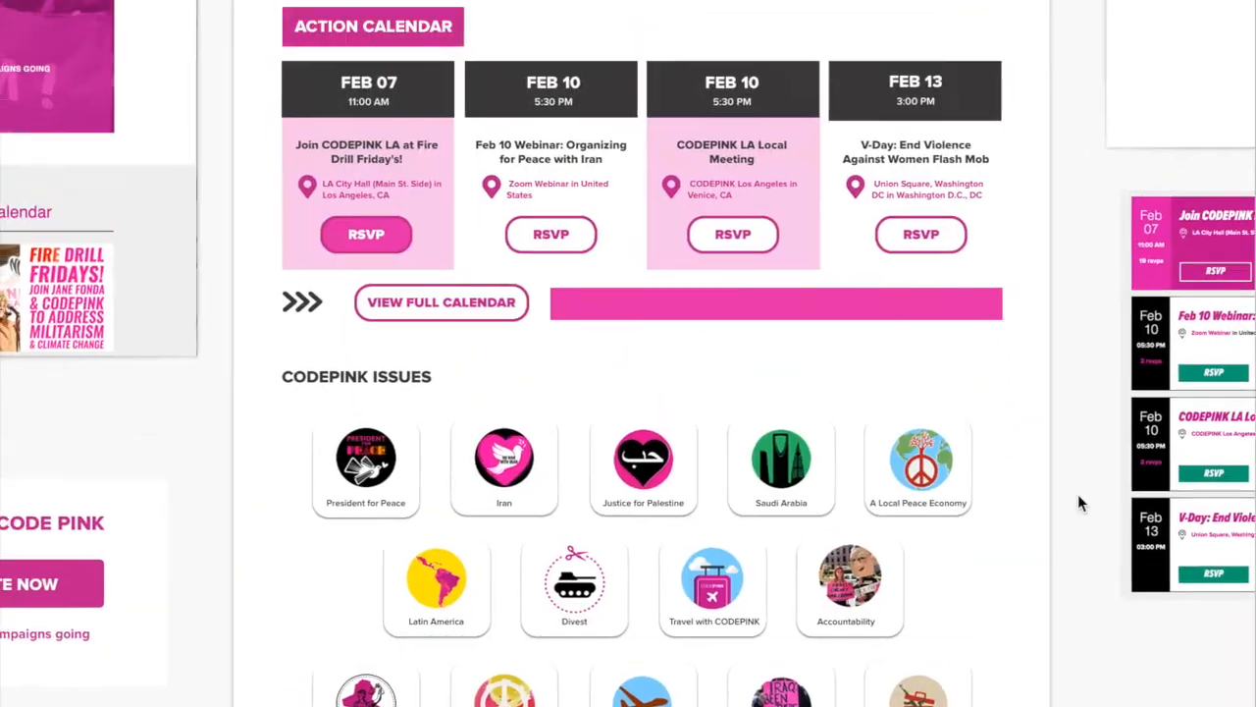
scroll(1078, 503, "down", 6)
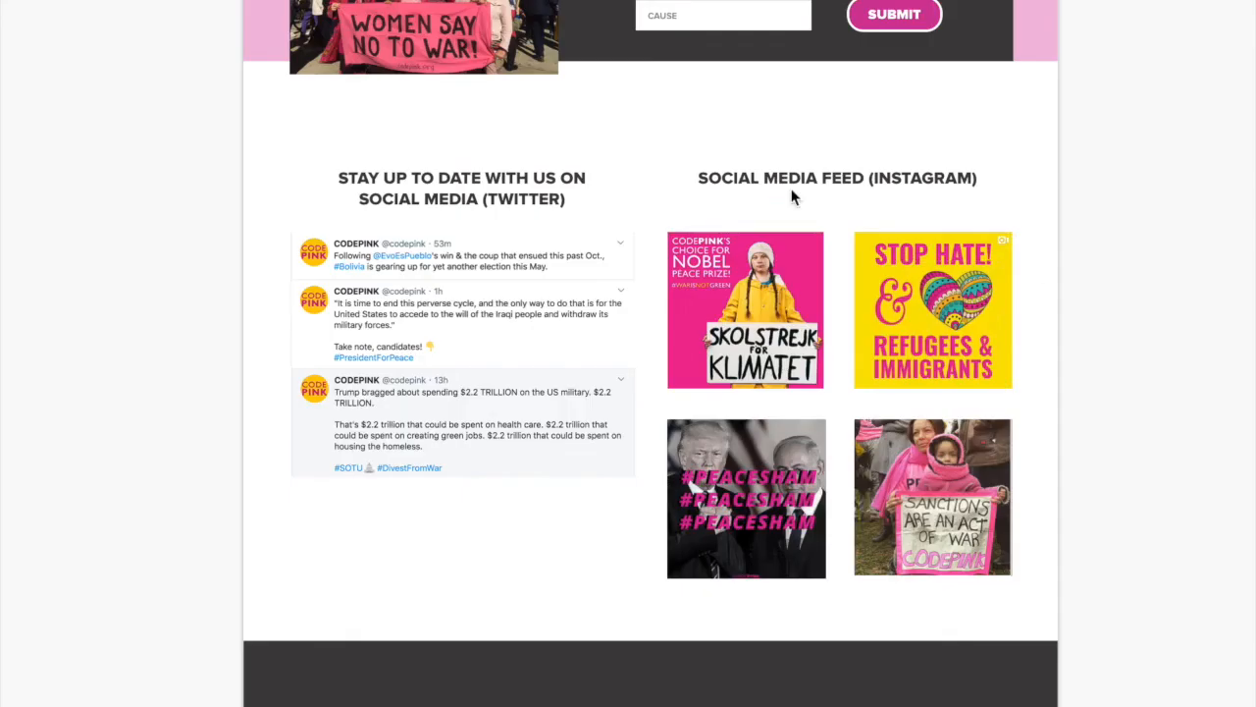
left_click(665, 577)
left_click_drag(665, 577, 786, 458)
mouse_move(955, 282)
left_mouse_down()
mouse_move(881, 281)
mouse_move(969, 282)
left_mouse_up()
left_click_drag(787, 459, 796, 450)
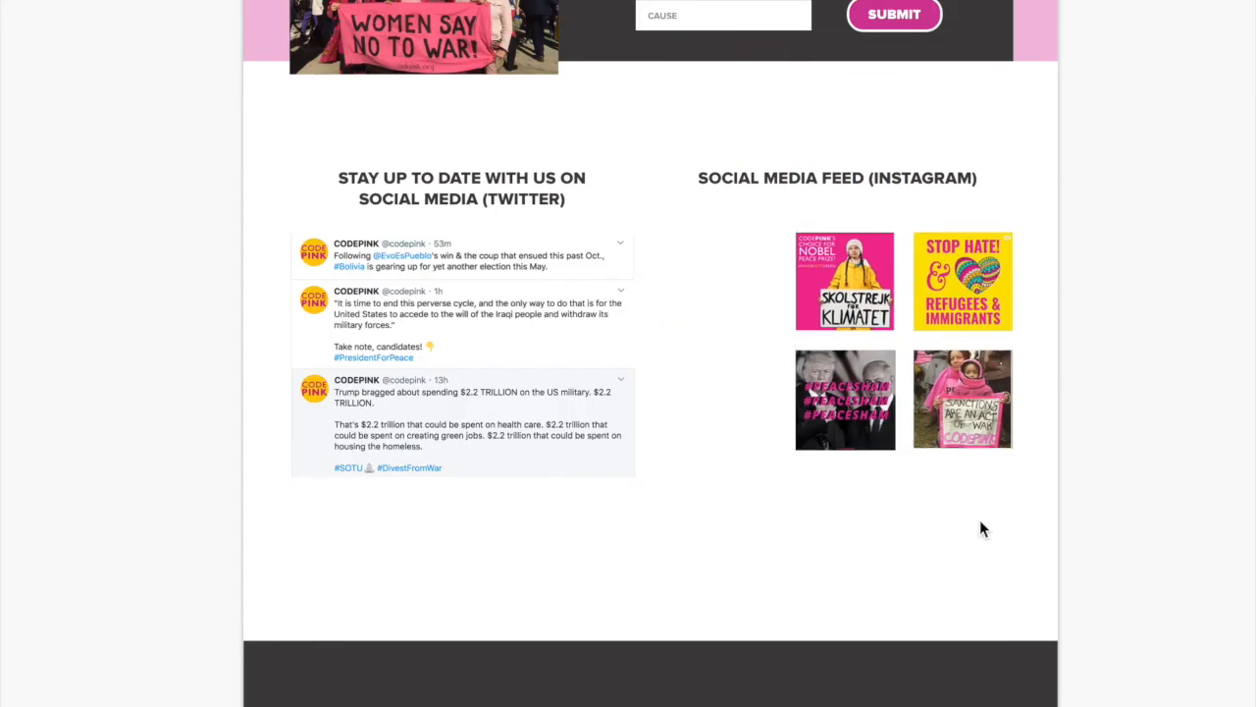
Duplicate the right column of Instagram images to the left of the grid, forming three columns
left_click(869, 546)
left_click(963, 401)
left_click(964, 280, "shift")
left_click_drag(966, 285, 735, 323)
left_click(784, 547)
Turn the Twitter heading into a one-line STAY UP TO DATE WITH US ON SOCIAL MEDIA title and place triple chevrons after it
scroll(783, 547, "up", 1)
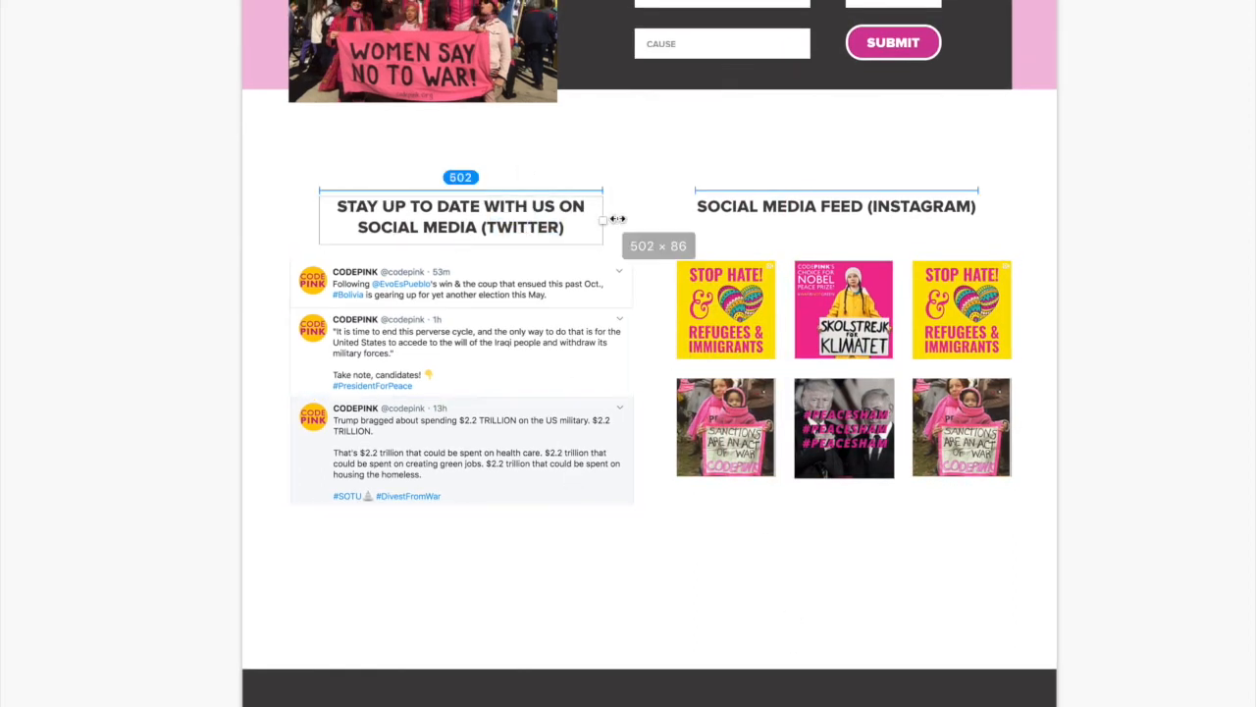
left_click_drag(605, 219, 714, 219)
left_click_drag(556, 227, 527, 188)
double_click(527, 187)
key("BackSpace")
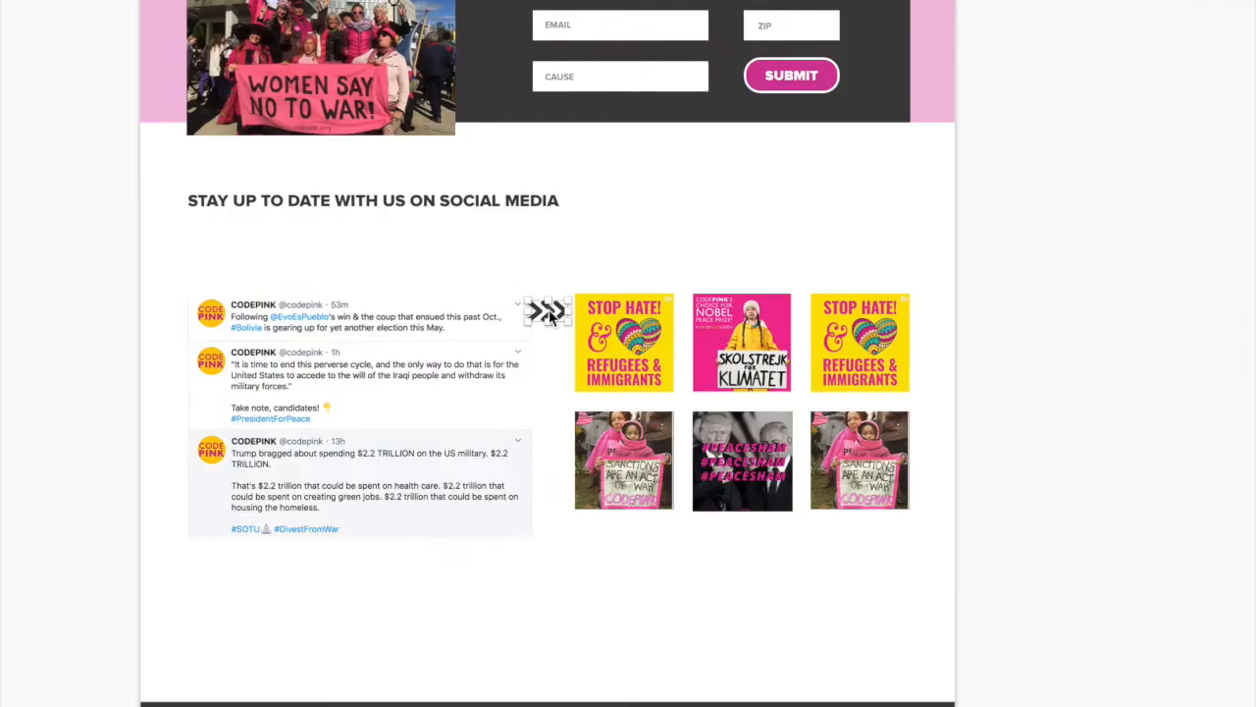
left_click_drag(548, 313, 593, 202)
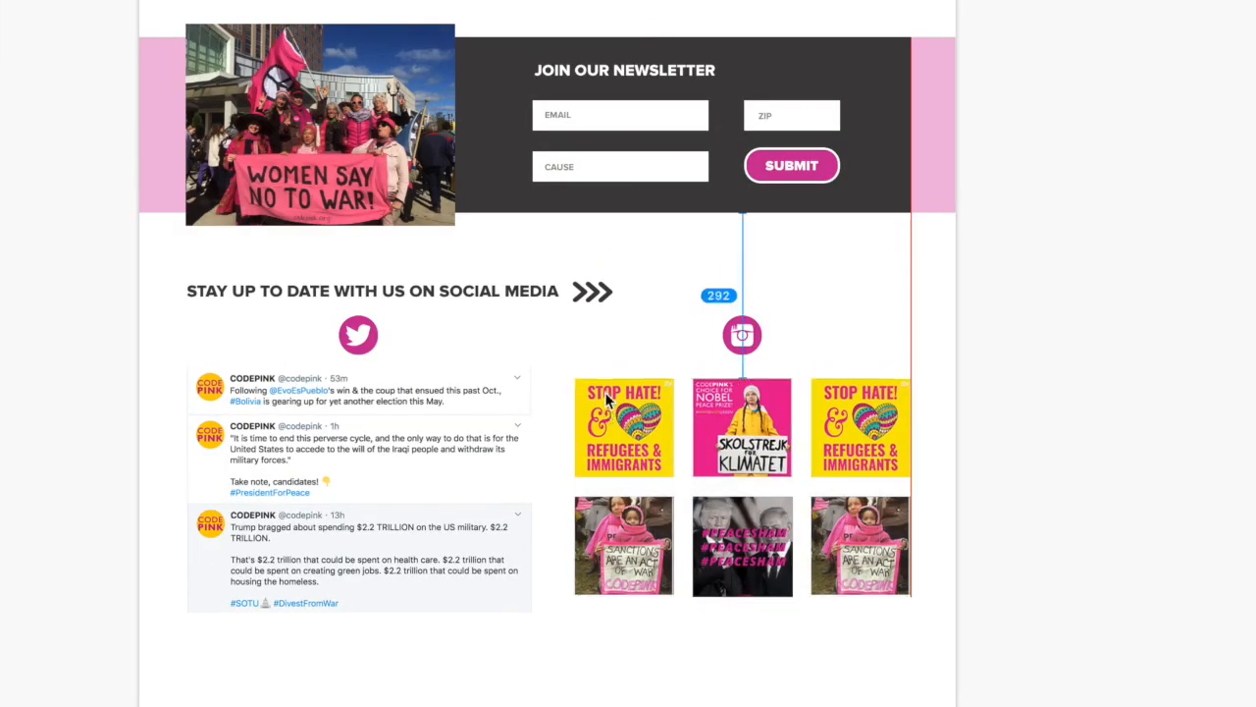
Try copying the newsletter's light pink band into the social section and narrowing it to a tall strip at the page's left edge
left_click_drag(938, 97, 939, 441)
left_click_drag(547, 558, 545, 665)
left_click_drag(956, 522, 544, 521)
left_click_drag(140, 523, 171, 522)
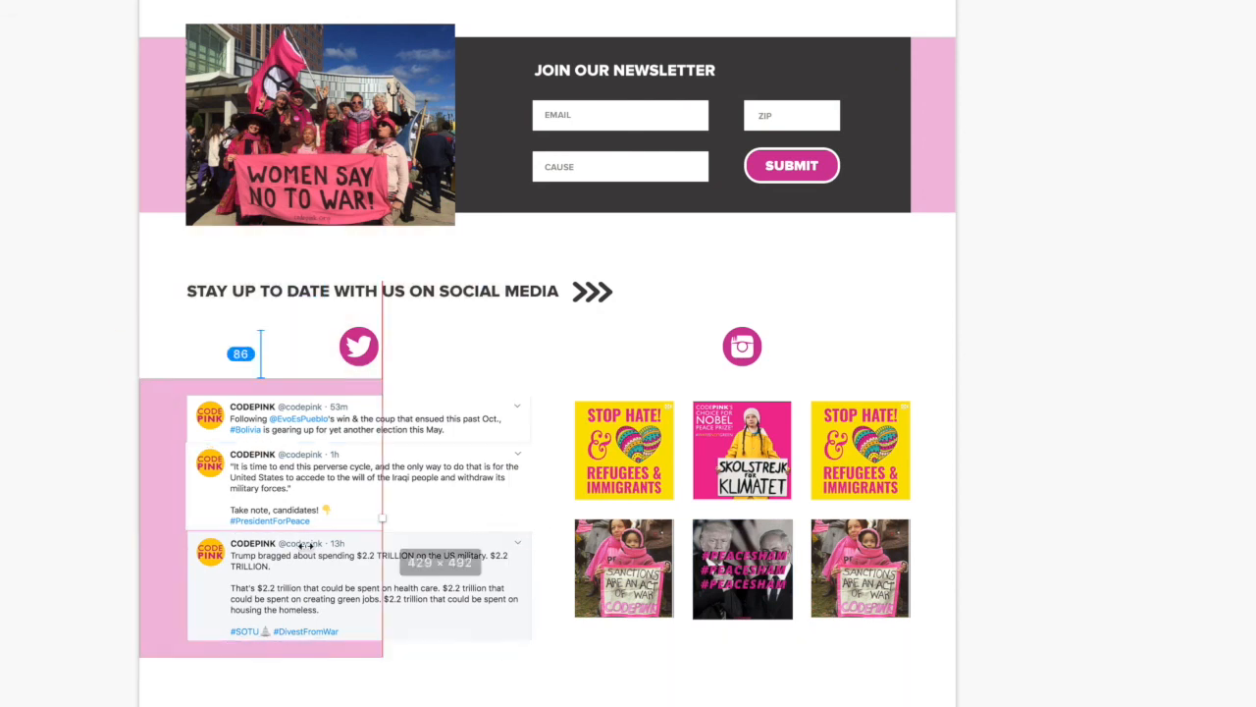
left_click_drag(304, 545, 157, 580)
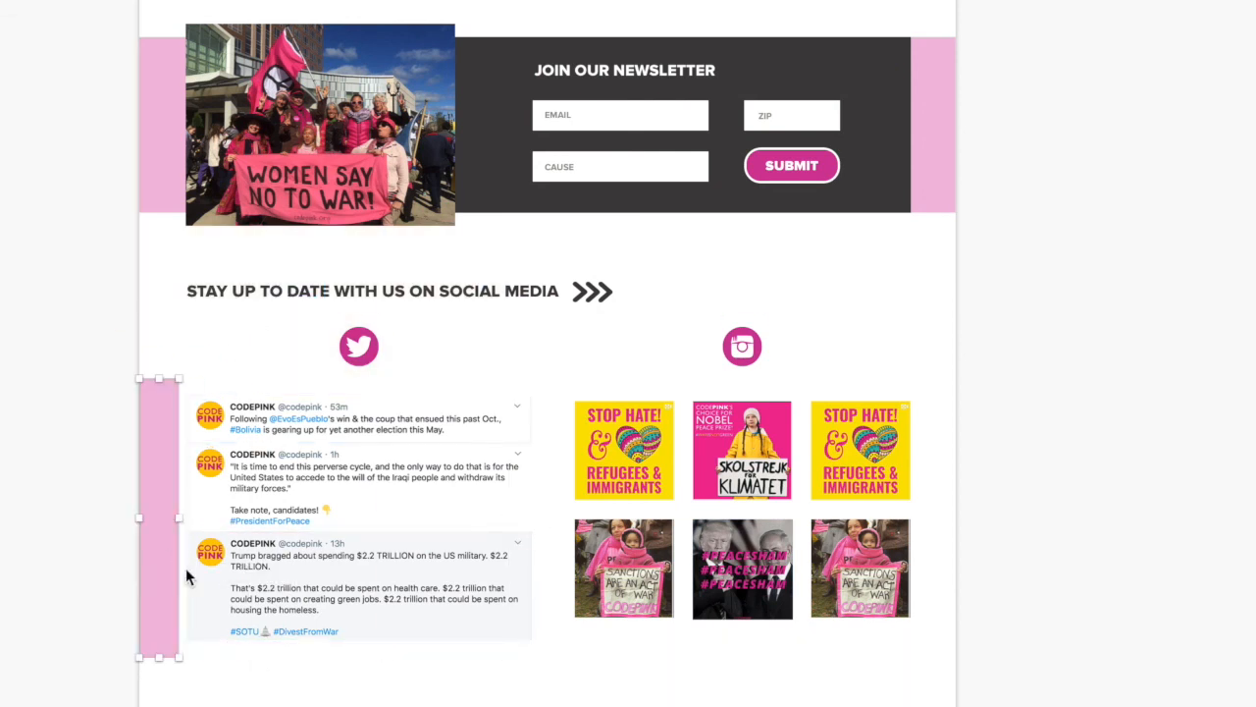
Try framing the social feeds with magenta side strips that reach up to the newsletter section
left_click(749, 356)
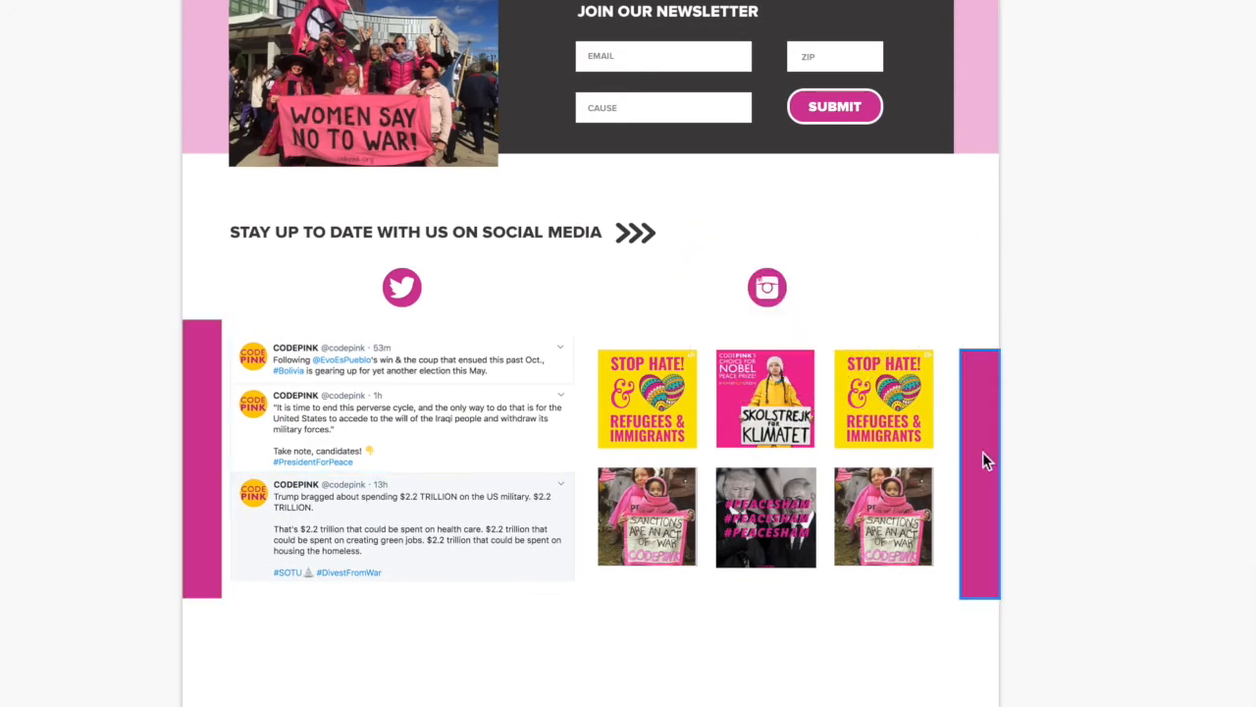
left_click(830, 395)
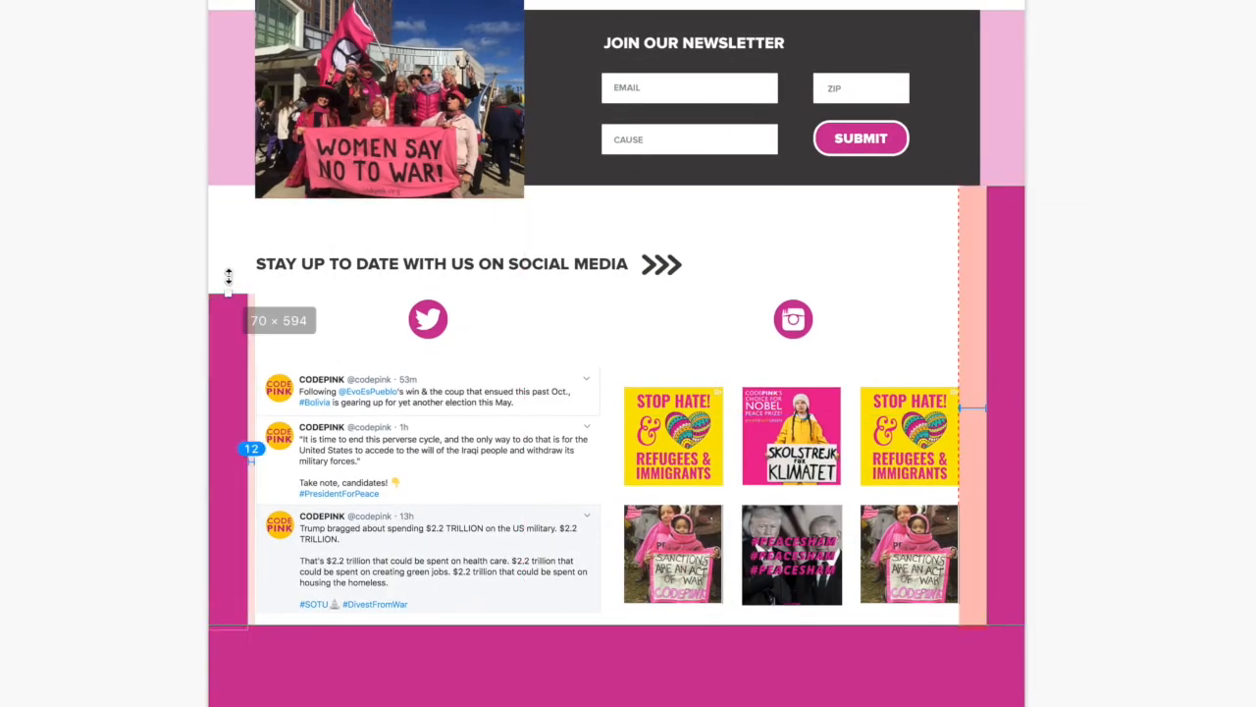
left_click_drag(225, 275, 253, 406)
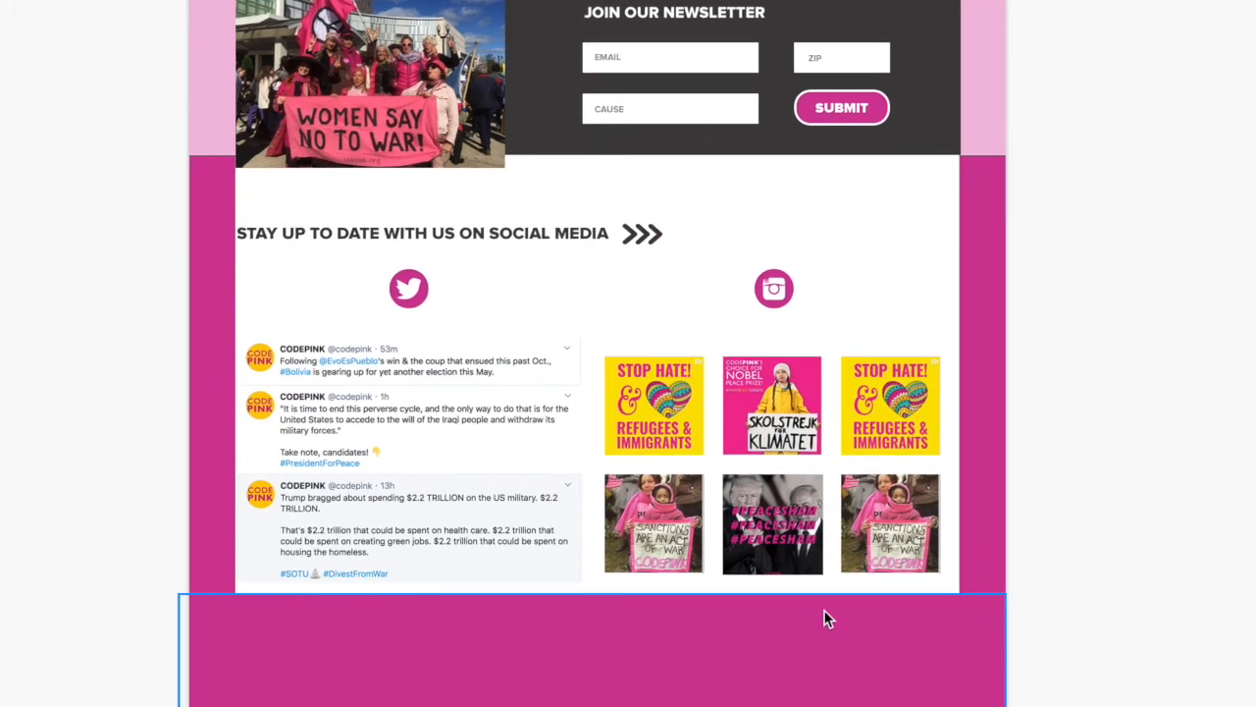
Move a magenta band up behind the lower half of the newsletter section
left_click_drag(821, 617, 838, 101)
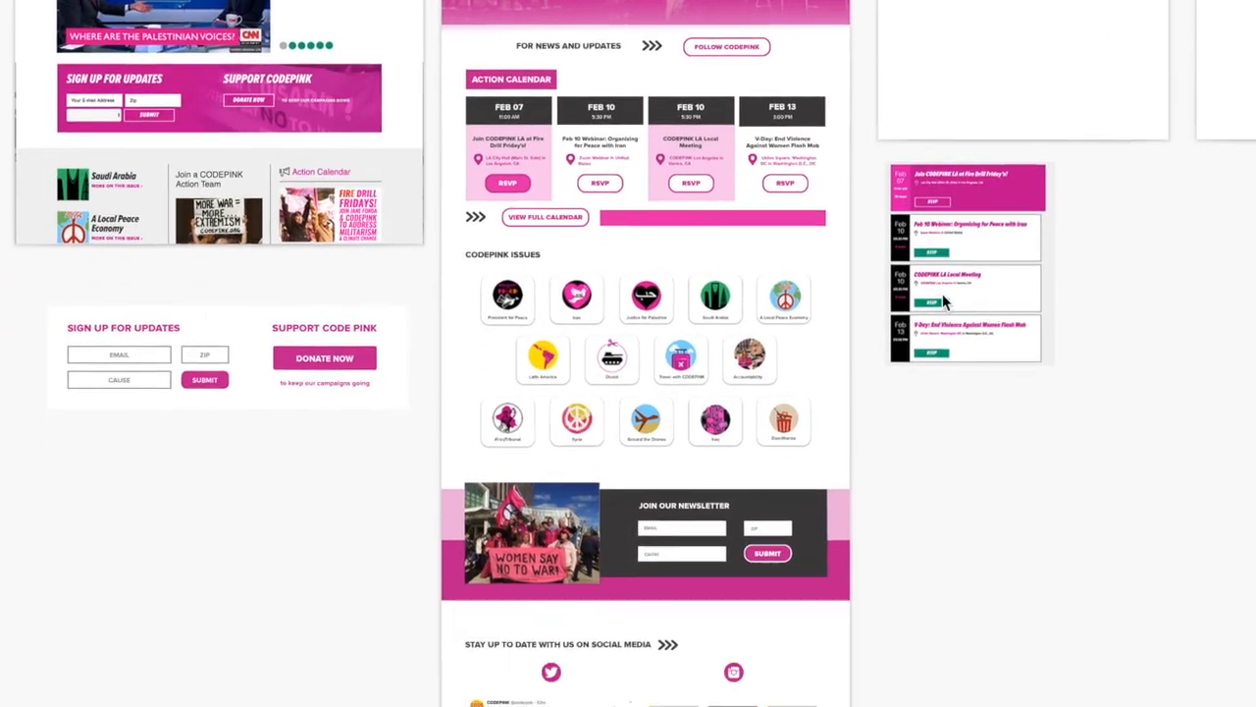
left_click(472, 627)
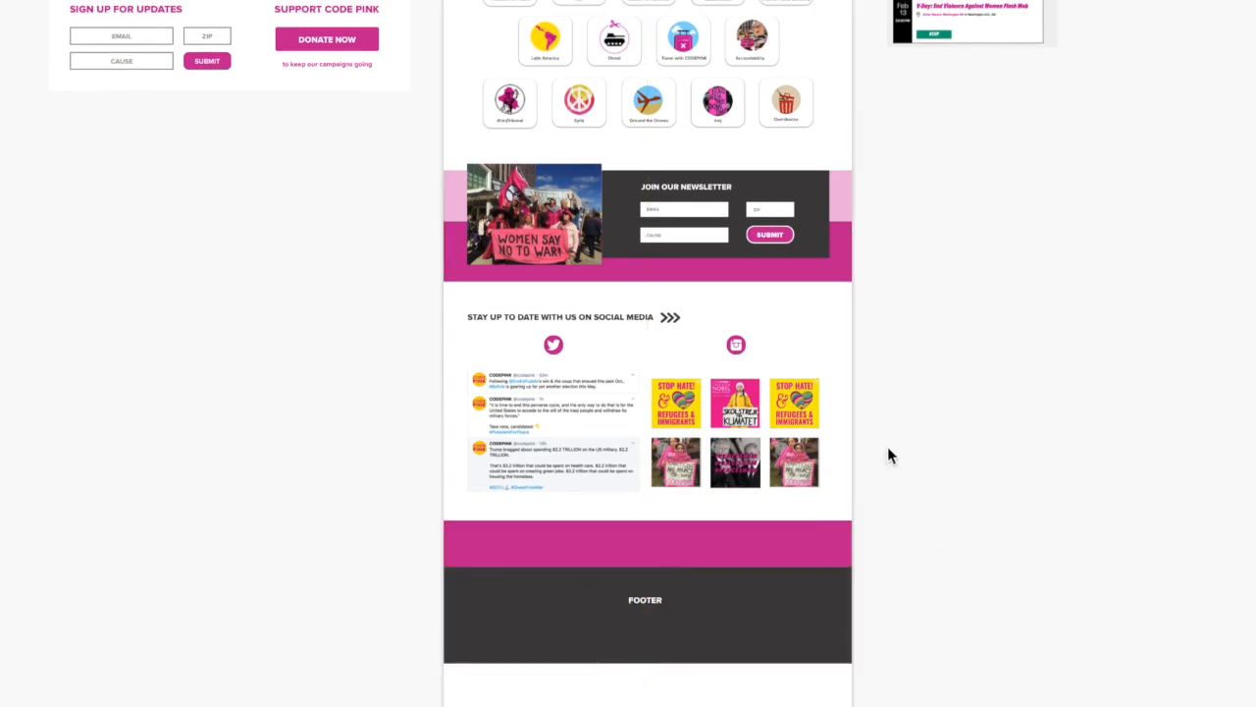
Review the full homepage preview from the hero down to the footer and back up to the Action Calendar
scroll(887, 447, "up", 3)
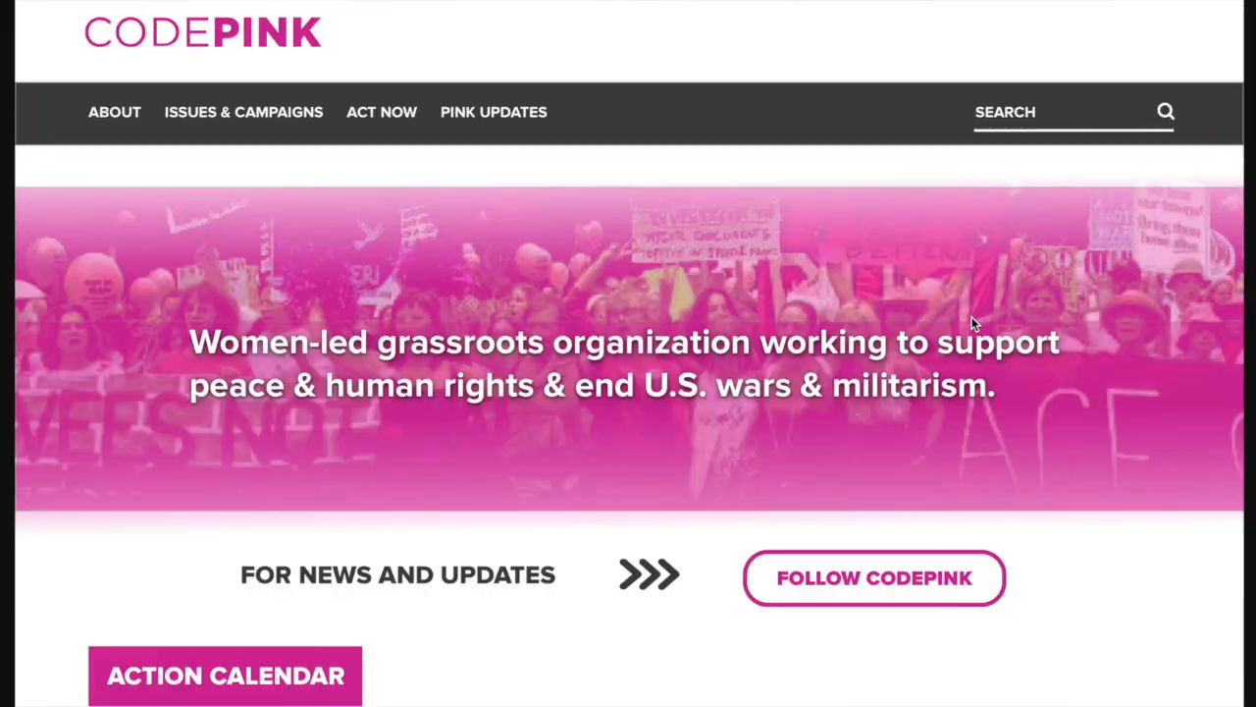
scroll(973, 322, "down", 1)
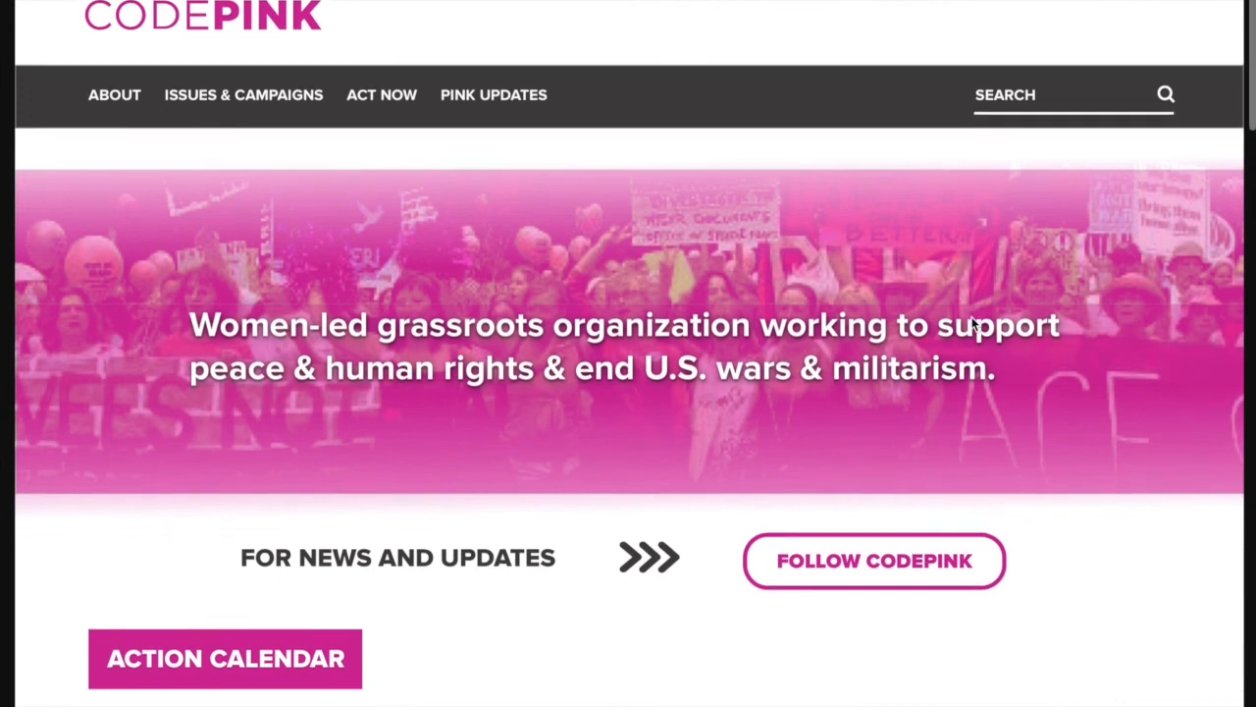
scroll(975, 324, "down", 4)
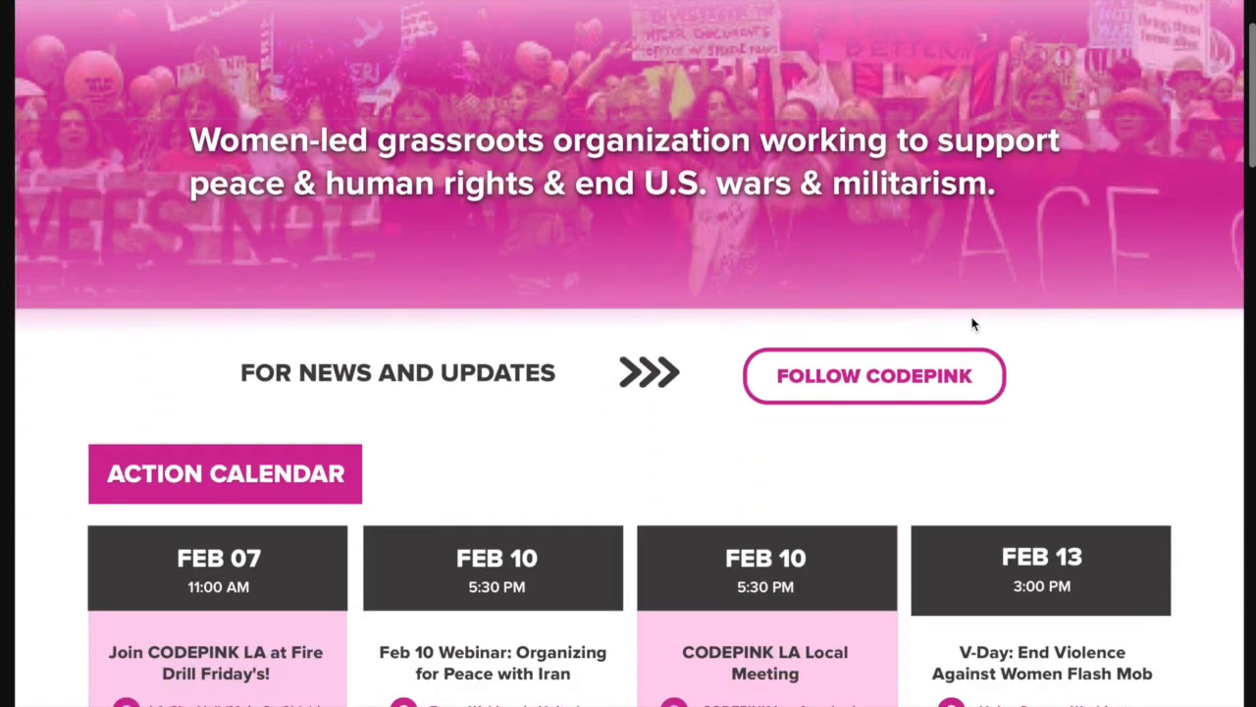
scroll(972, 324, "down", 4)
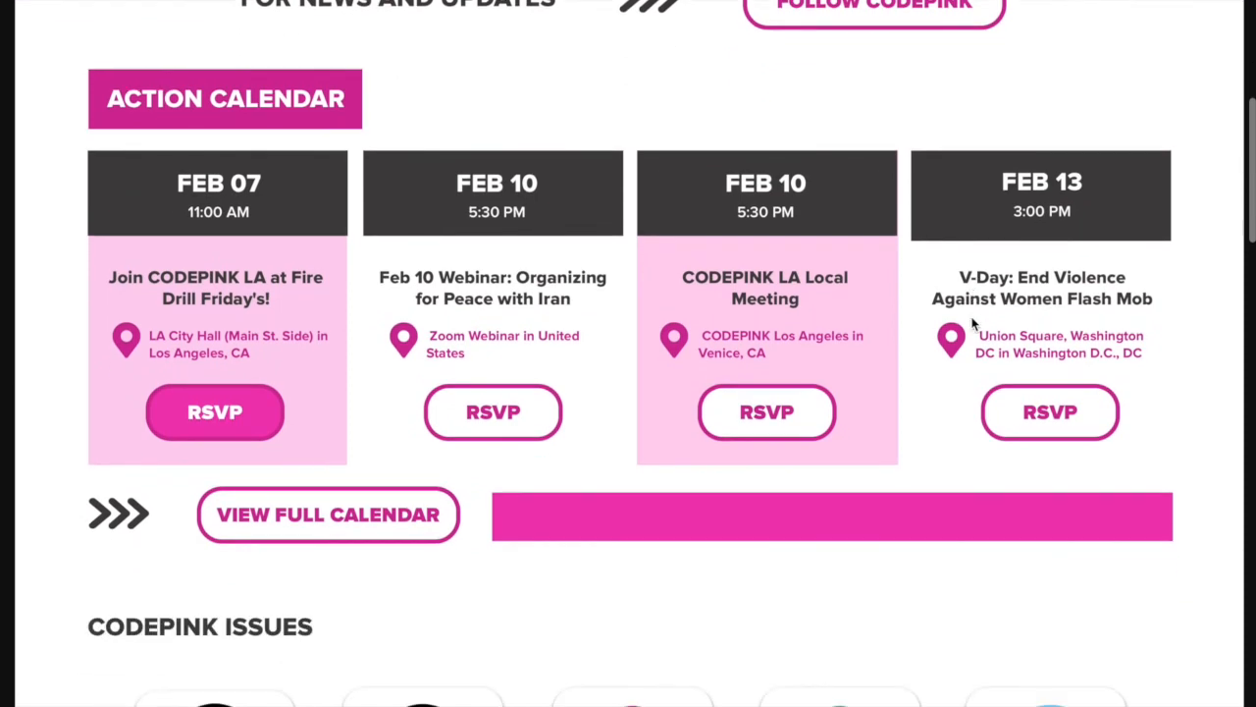
scroll(973, 324, "down", 1)
scroll(973, 324, "down", 7)
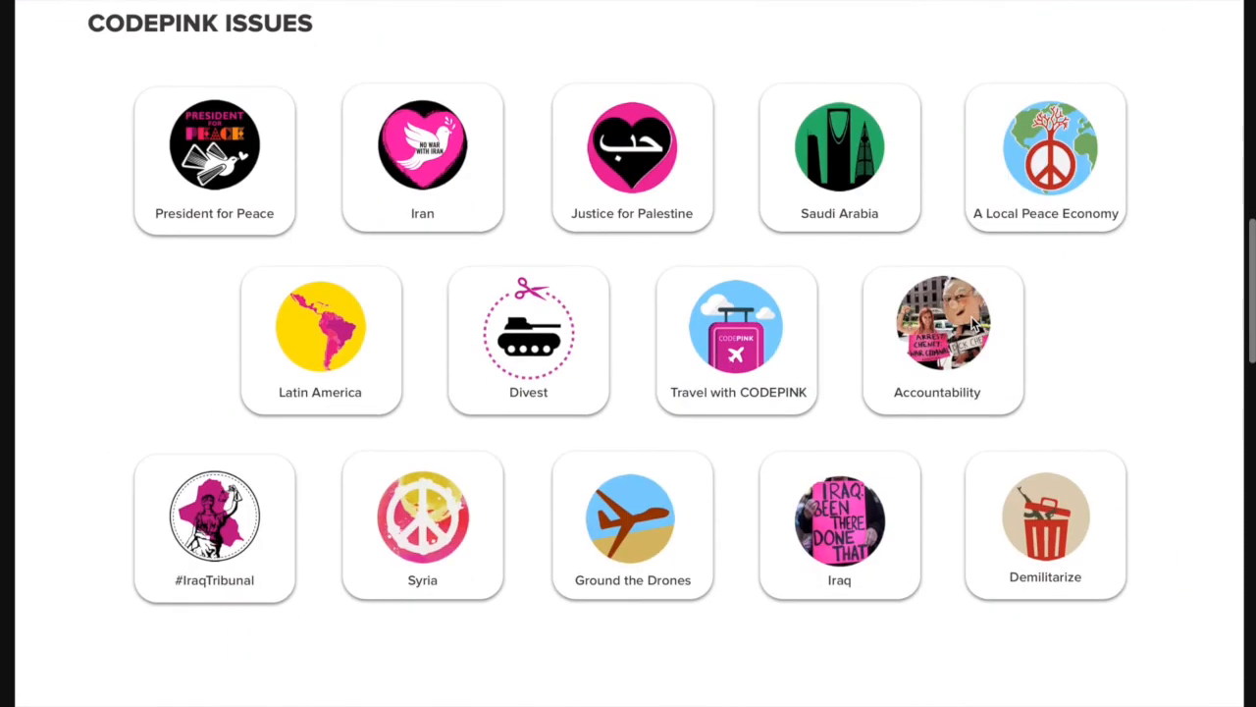
scroll(973, 324, "down", 6)
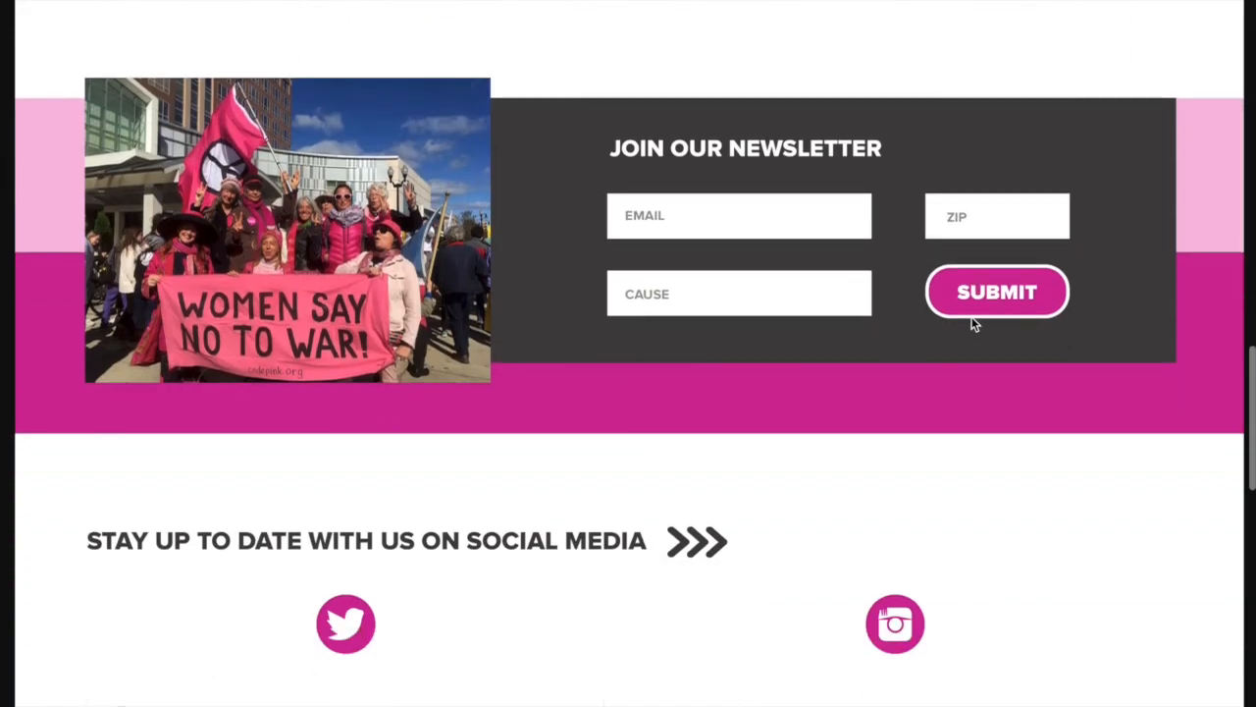
scroll(973, 324, "down", 5)
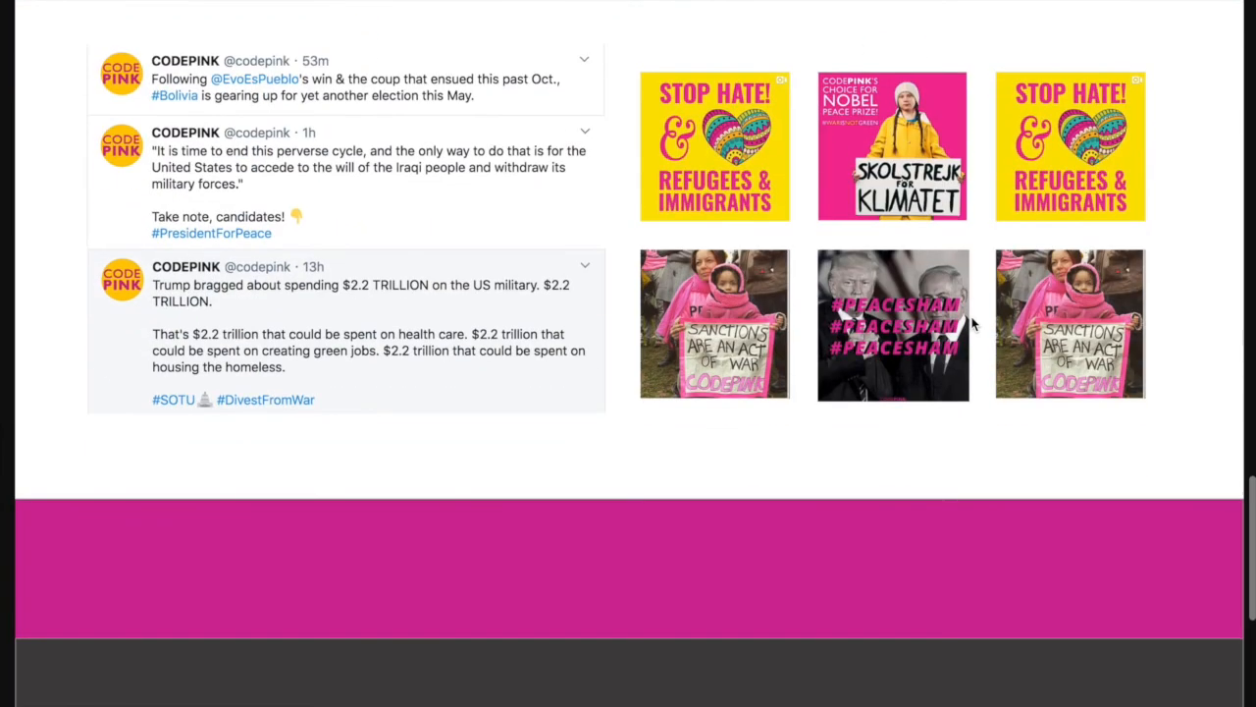
scroll(973, 324, "up", 6)
scroll(973, 324, "up", 6)
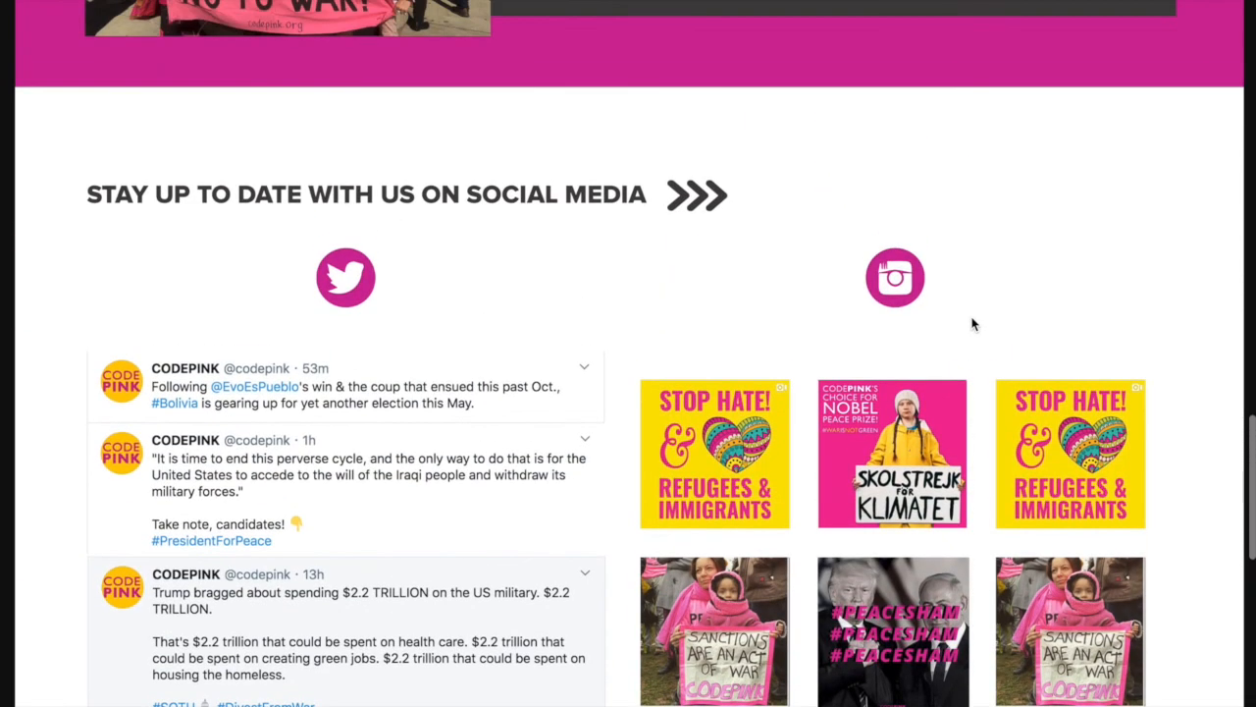
scroll(973, 324, "up", 5)
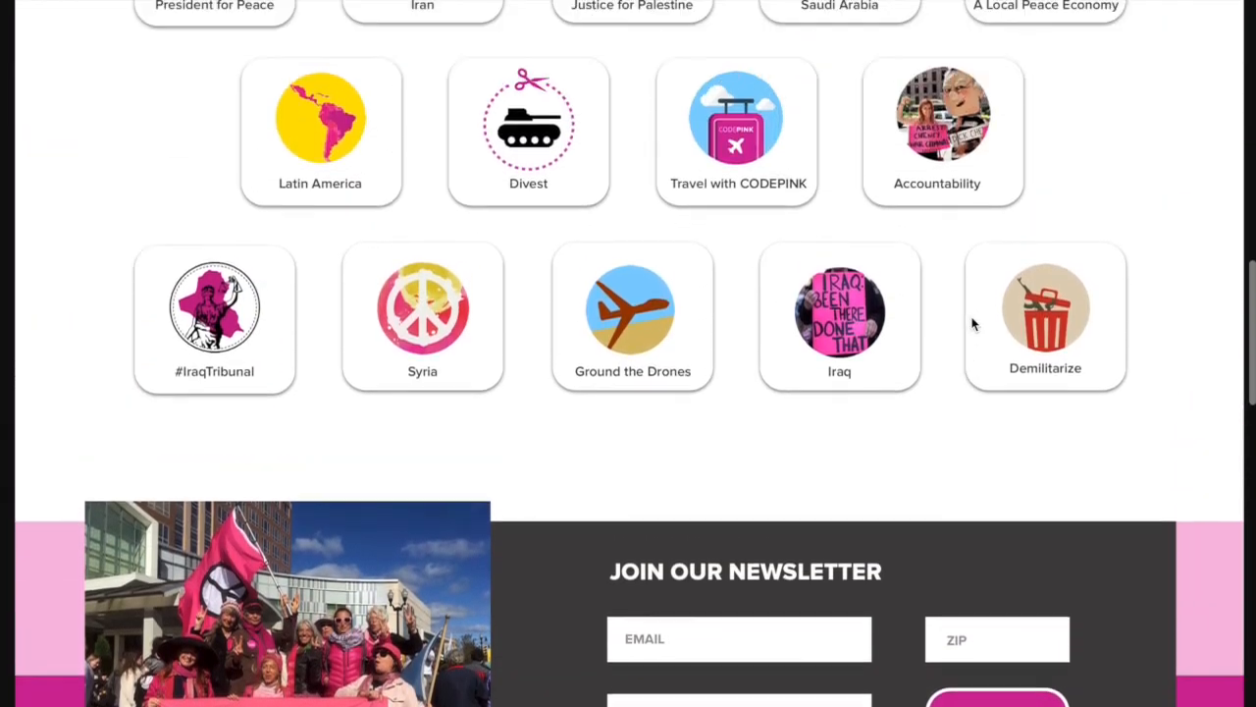
scroll(973, 324, "up", 9)
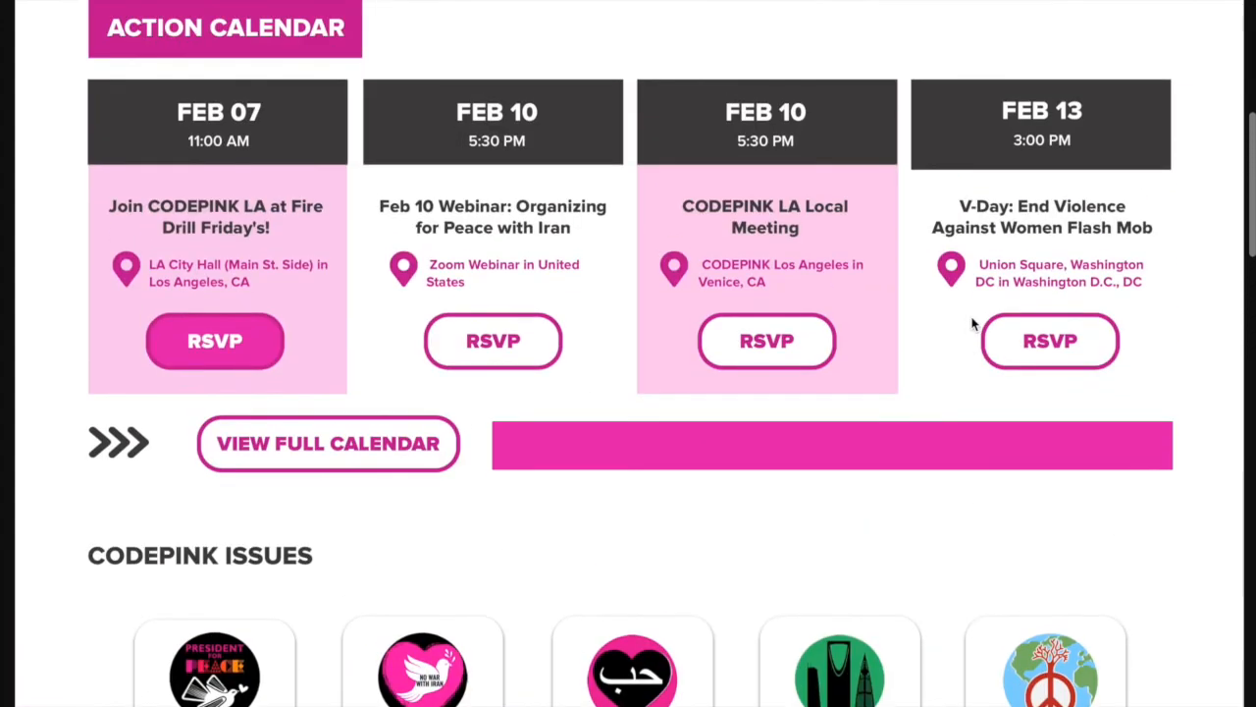